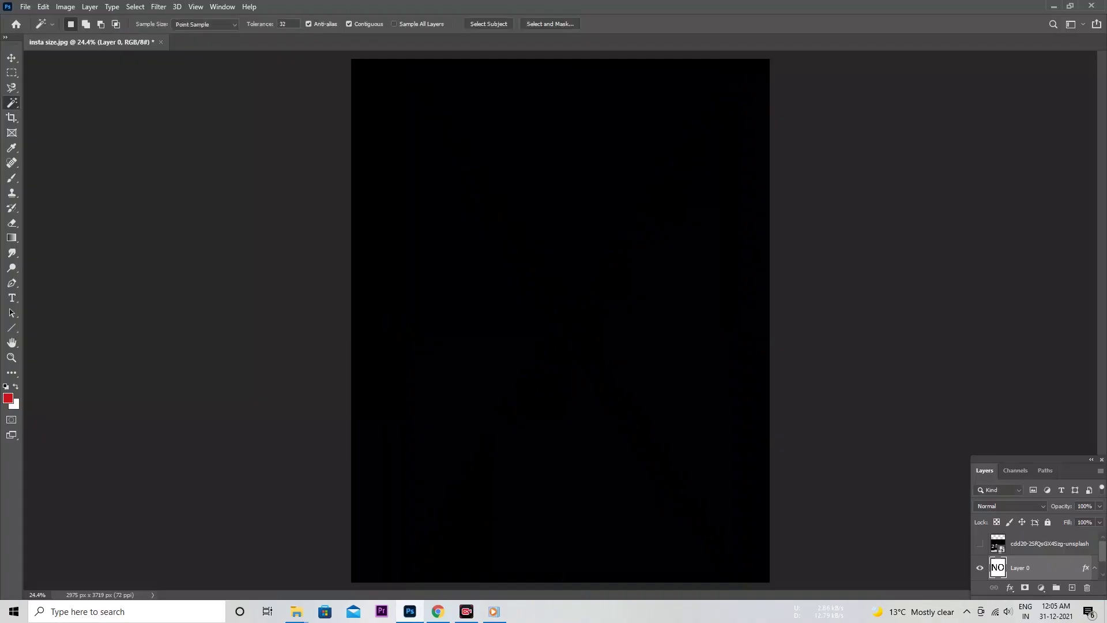
# - Scale the man's photo to about 93% with Ctrl+T and reposition it on the canvas
pyautogui.hotkey('ctrl', 't')
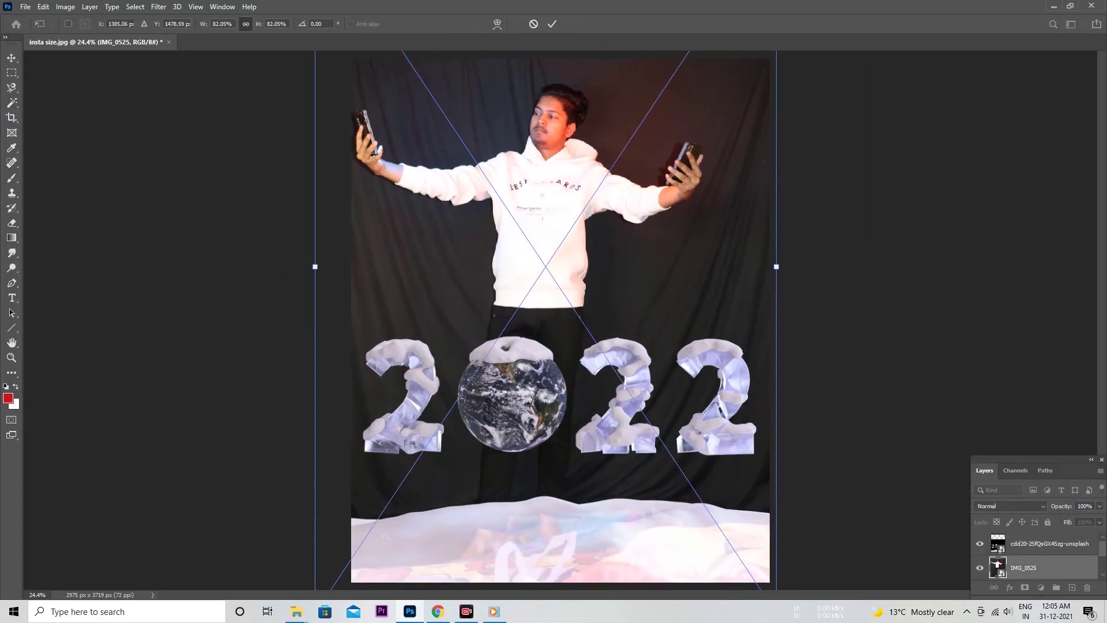
pyautogui.moveTo(639, 230); pyautogui.dragTo(629, 254)
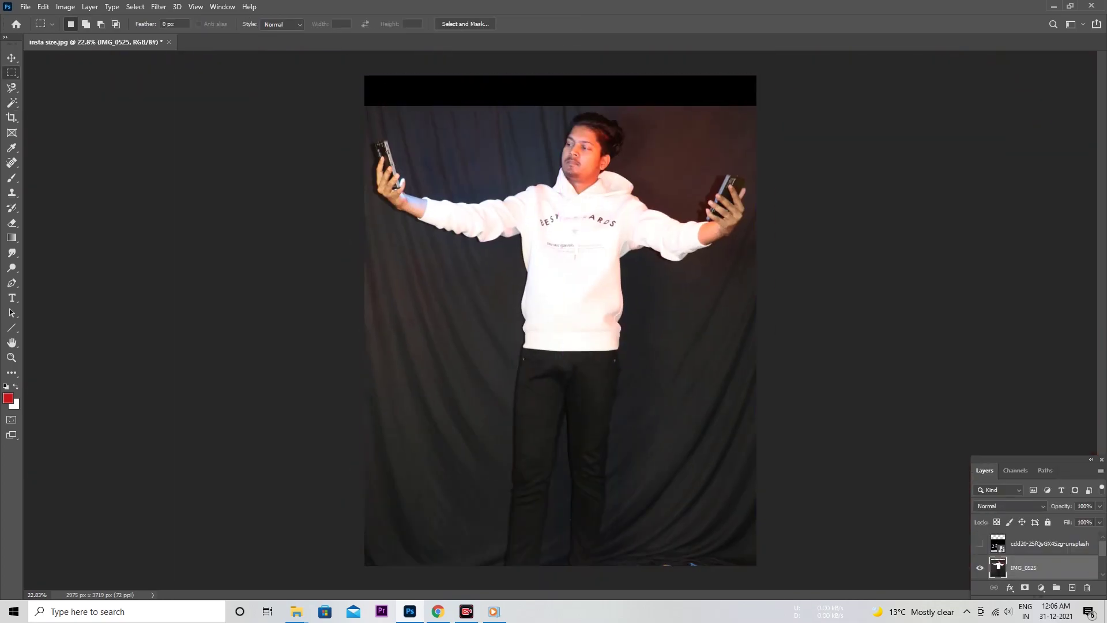
# - Fill the backdrop blocks beside and above the man with solid black
pyautogui.press('Delete')
pyautogui.moveTo(632, 268); pyautogui.dragTo(756, 565)
pyautogui.press('Delete')
pyautogui.moveTo(629, 75); pyautogui.dragTo(756, 164)
pyautogui.press('Delete')
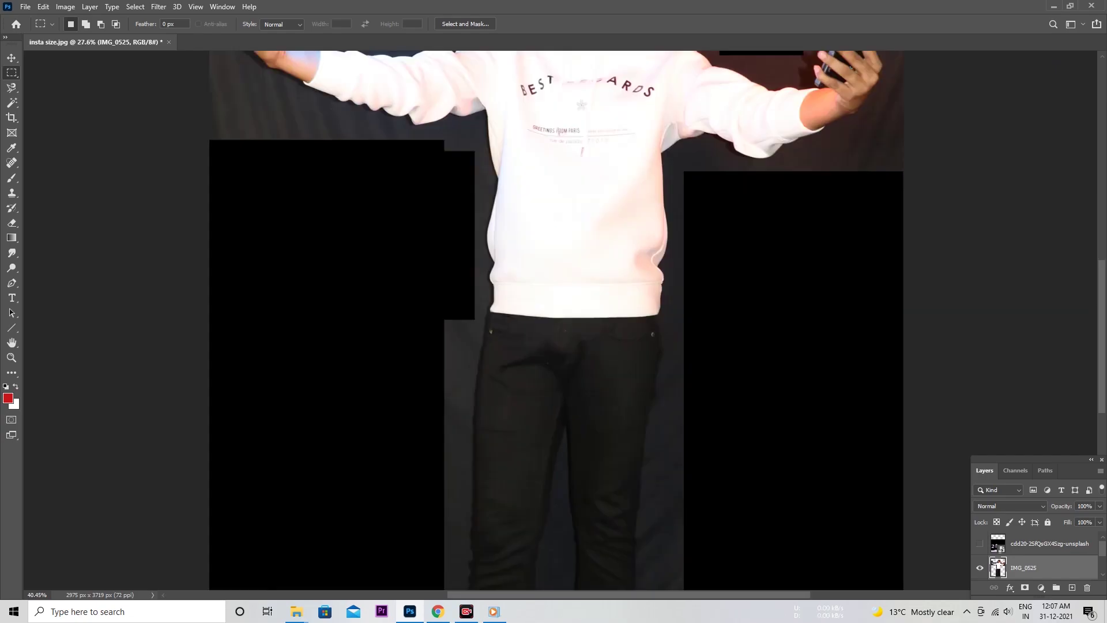
# - Try blending modes on the photo layer, then select the dark backdrop around the legs by colour
pyautogui.click(1009, 506)
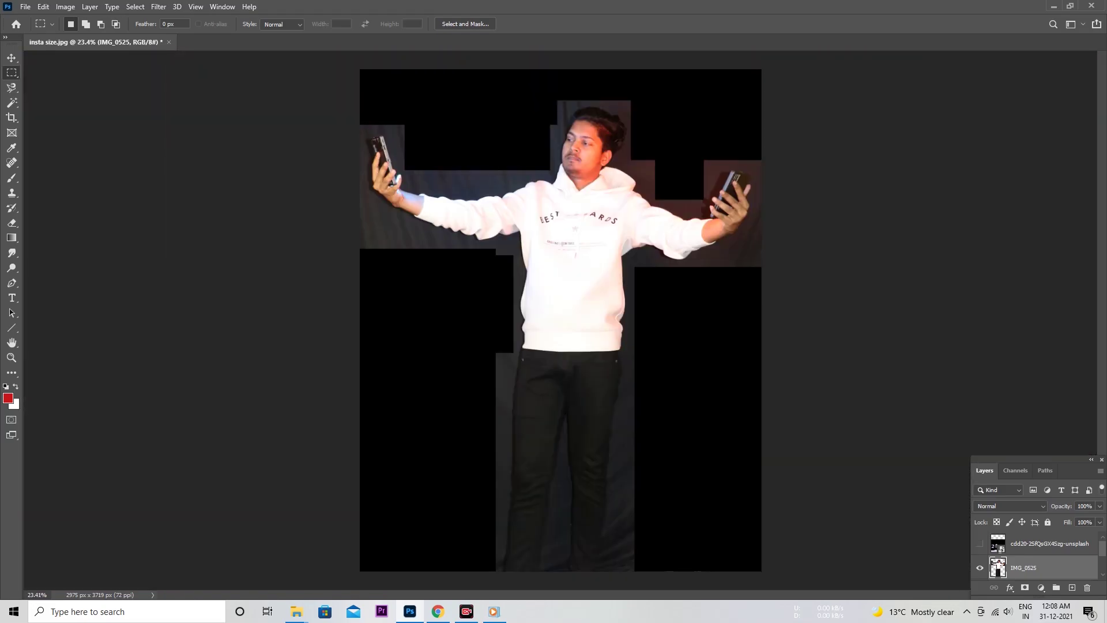
pyautogui.press('w')
pyautogui.click(438, 225)
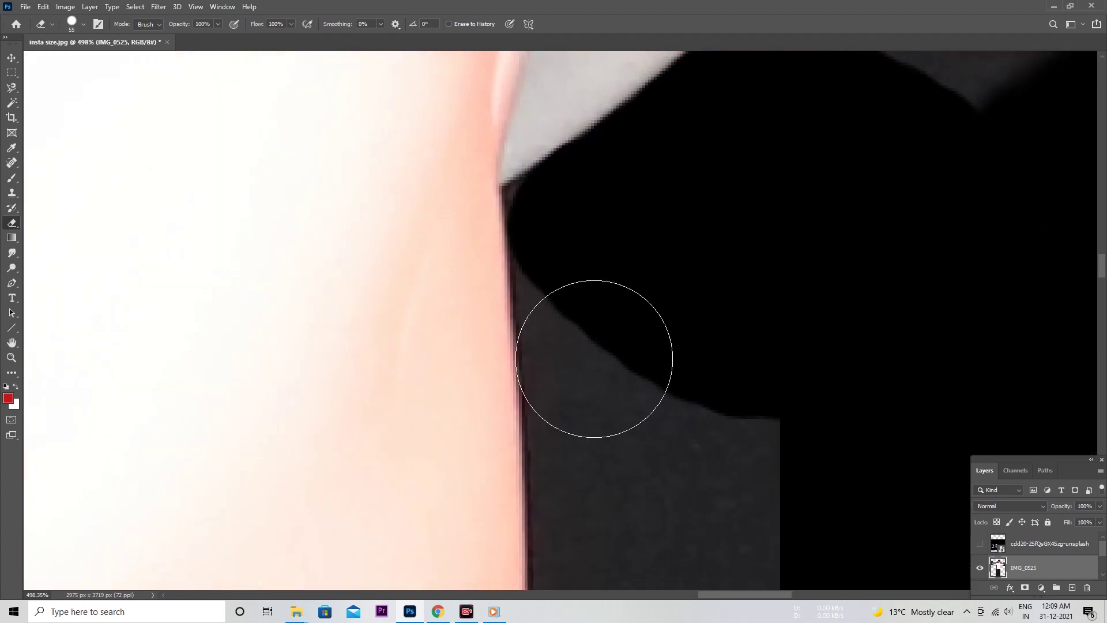
# - Adjust the eraser brush size, trying 88 px and settling on 61 px
pyautogui.rightClick(626, 245)
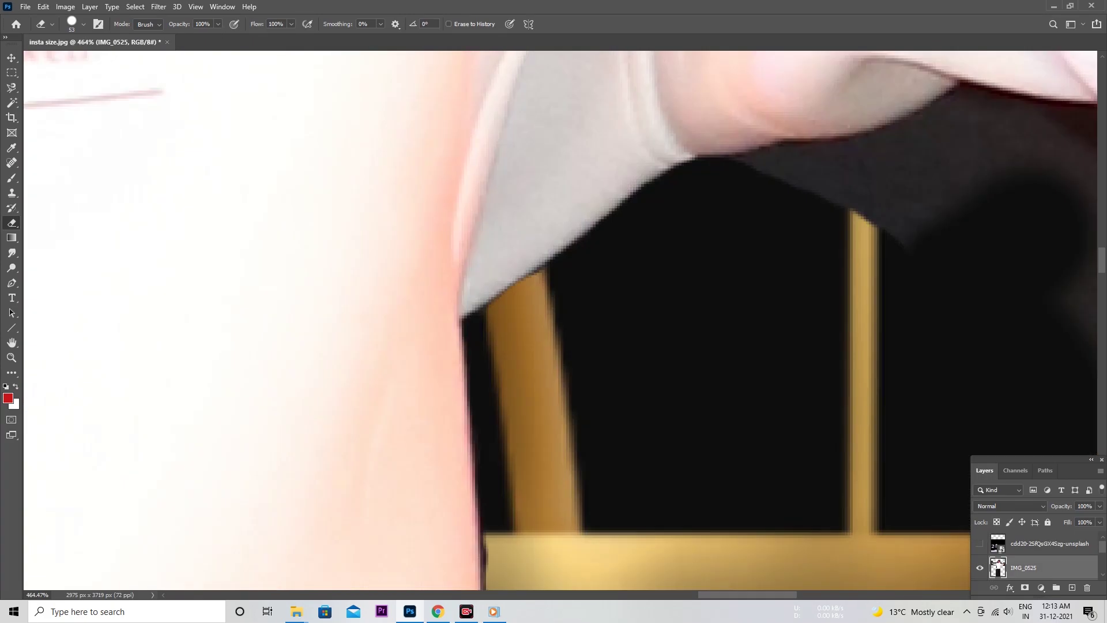
pyautogui.rightClick(684, 306)
pyautogui.press('Escape')
pyautogui.scroll(-5, 554, 320)
pyautogui.scroll(-3, 672, 262)
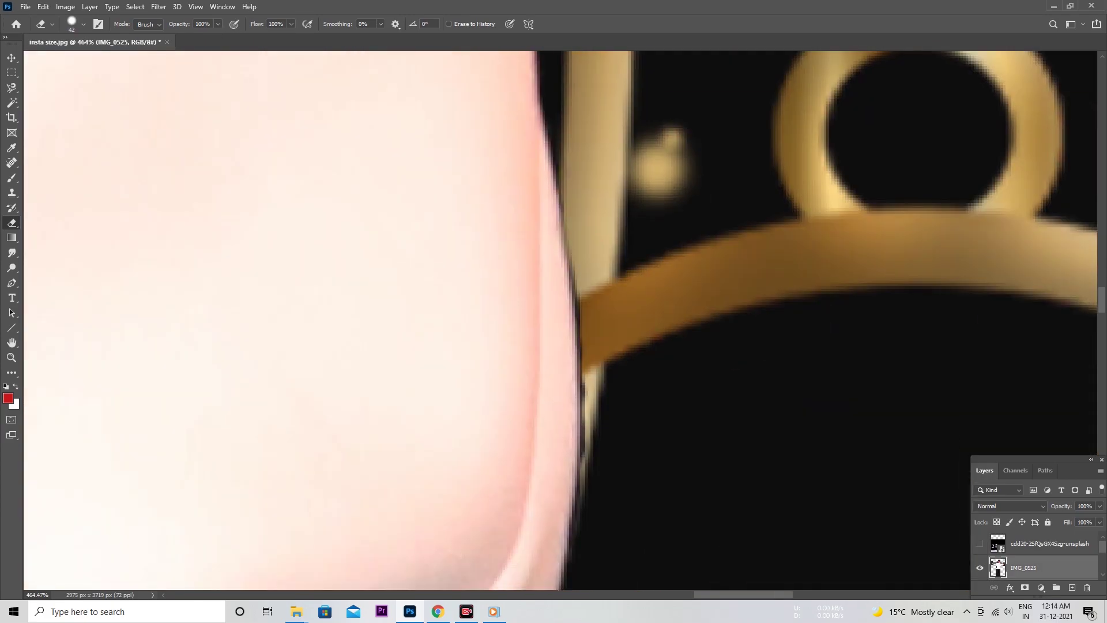
pyautogui.rightClick(672, 262)
pyautogui.press('Escape')
pyautogui.scroll(-3, 672, 262)
pyautogui.rightClick(672, 227)
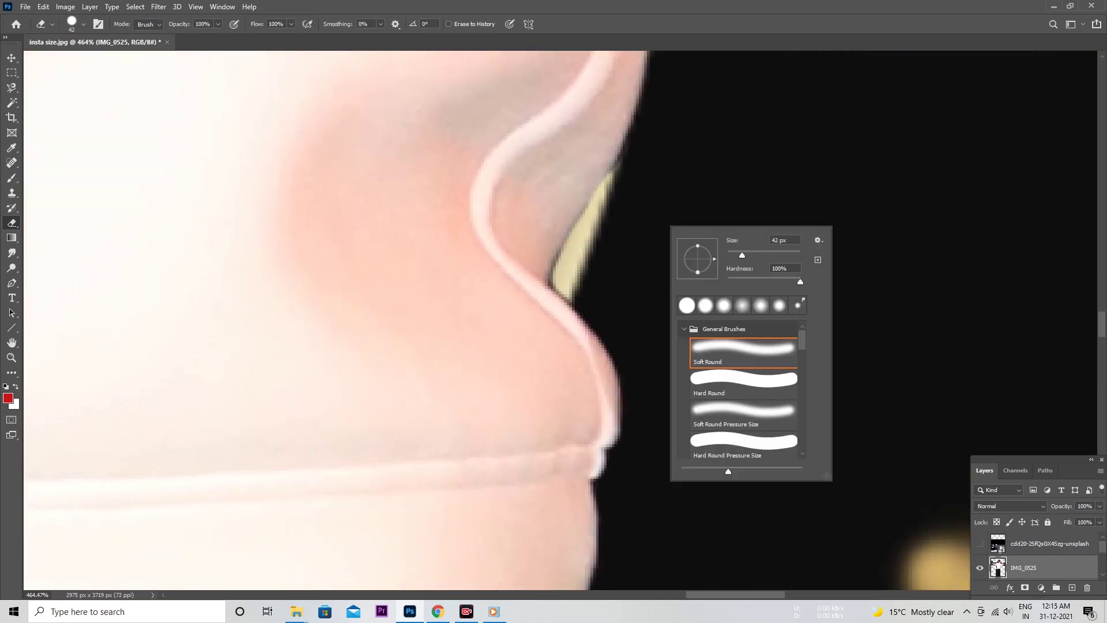
pyautogui.press('Escape')
pyautogui.rightClick(748, 219)
pyautogui.press('Escape')
pyautogui.scroll(-5, 634, 288)
pyautogui.rightClick(522, 300)
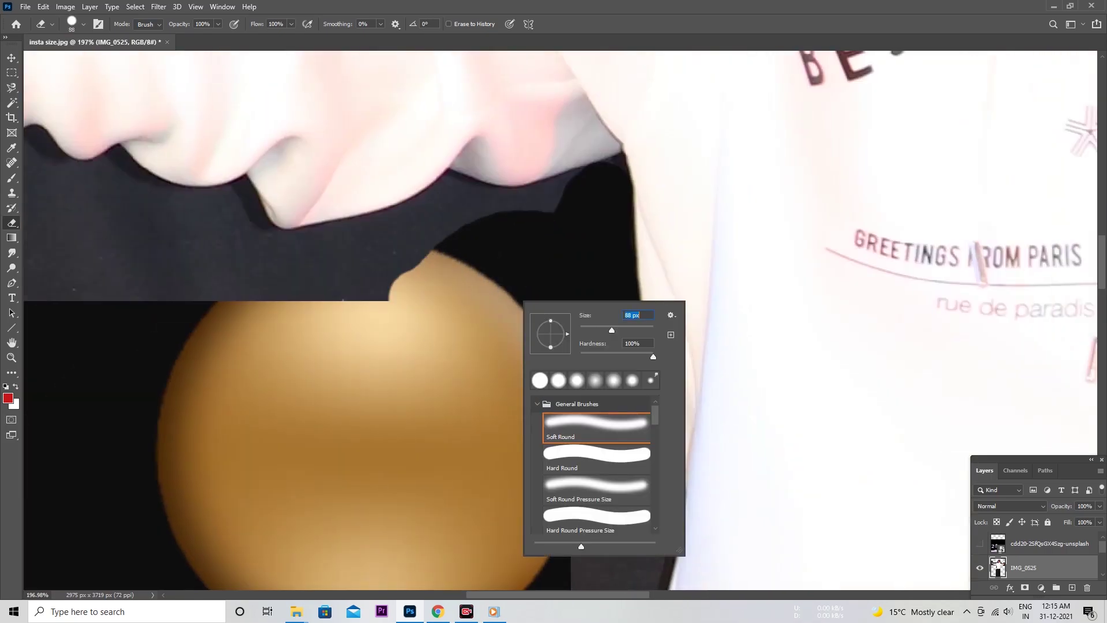
pyautogui.press('Escape')
pyautogui.scroll(-5, 522, 300)
pyautogui.scroll(5, 593, 396)
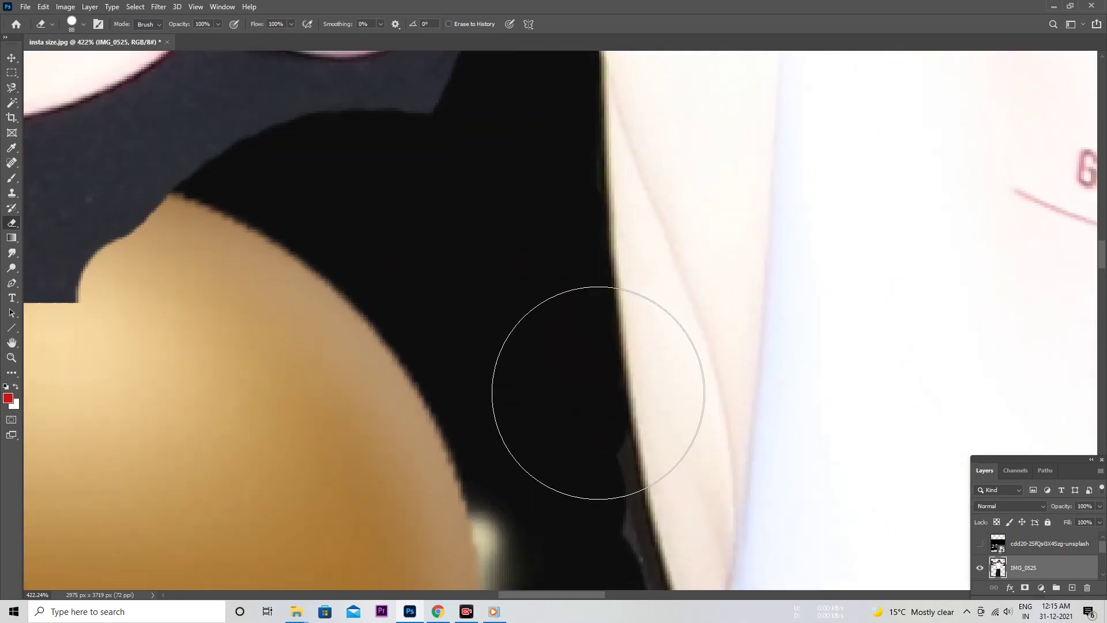
pyautogui.rightClick(388, 284)
# - Pan down along the torso and make the eraser smaller for the fine edges
pyautogui.scroll(-3, 446, 321)
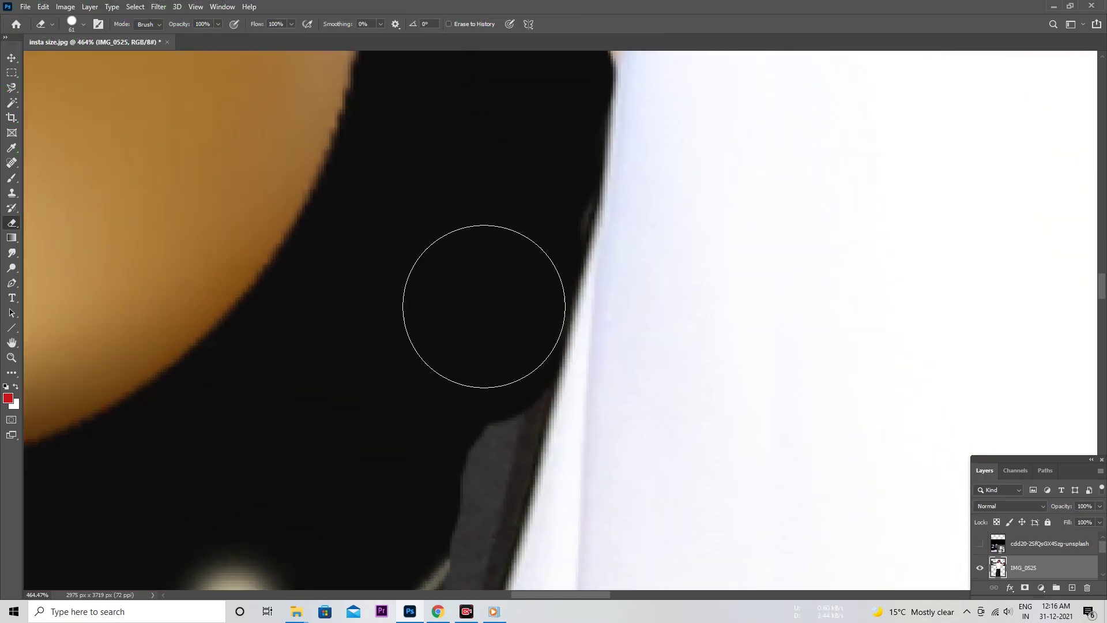
pyautogui.scroll(-3, 484, 299)
pyautogui.scroll(-3, 524, 265)
pyautogui.scroll(-3, 513, 289)
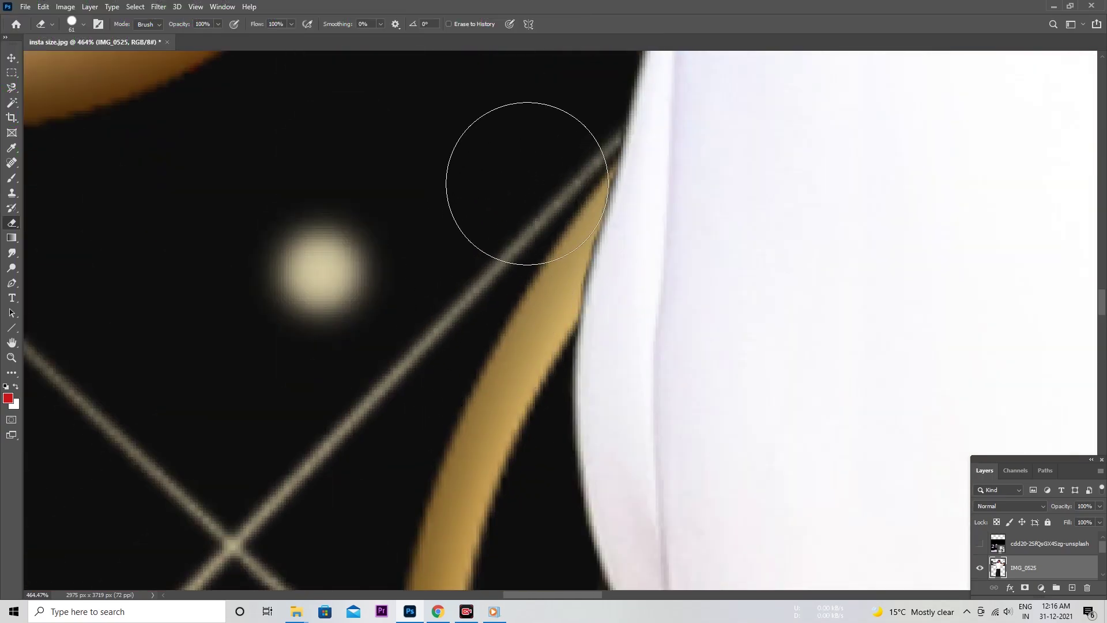
pyautogui.scroll(3, 510, 225)
pyautogui.scroll(-3, 478, 404)
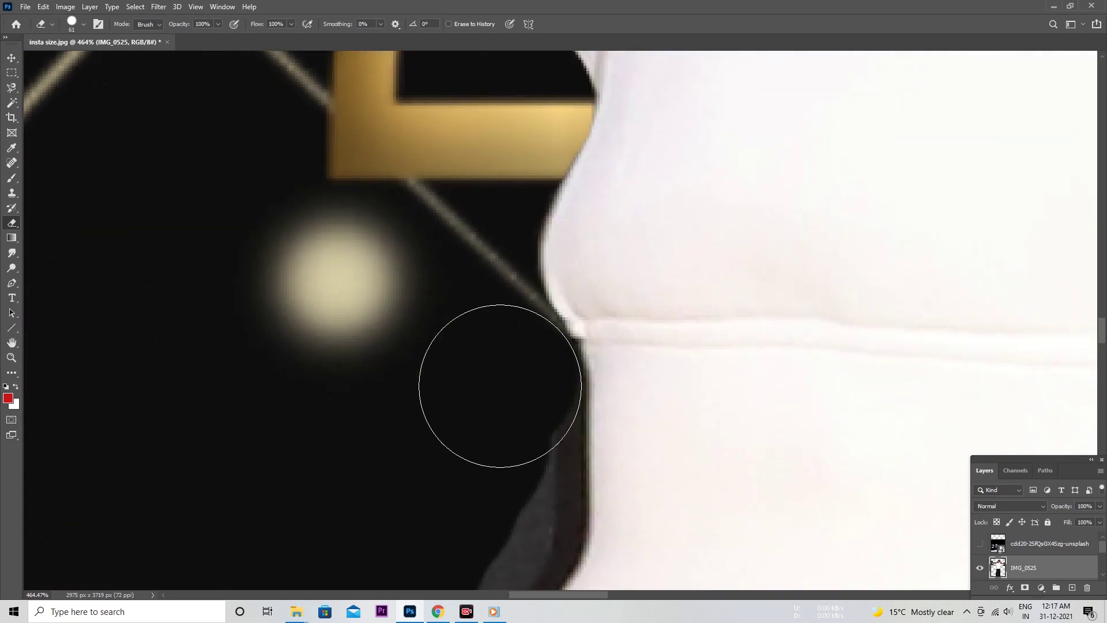
pyautogui.scroll(-3, 490, 358)
pyautogui.scroll(-3, 482, 339)
pyautogui.scroll(-3, 450, 252)
pyautogui.scroll(-3, 470, 375)
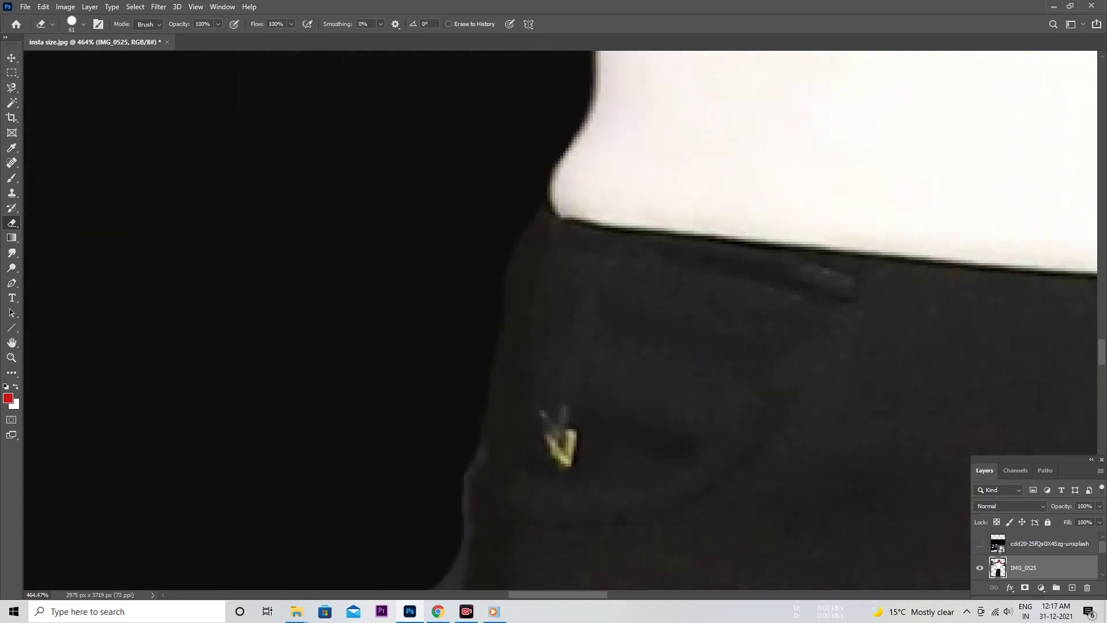
pyautogui.scroll(5, 469, 375)
pyautogui.scroll(-3, 581, 272)
pyautogui.scroll(-3, 803, 306)
pyautogui.rightClick(701, 346)
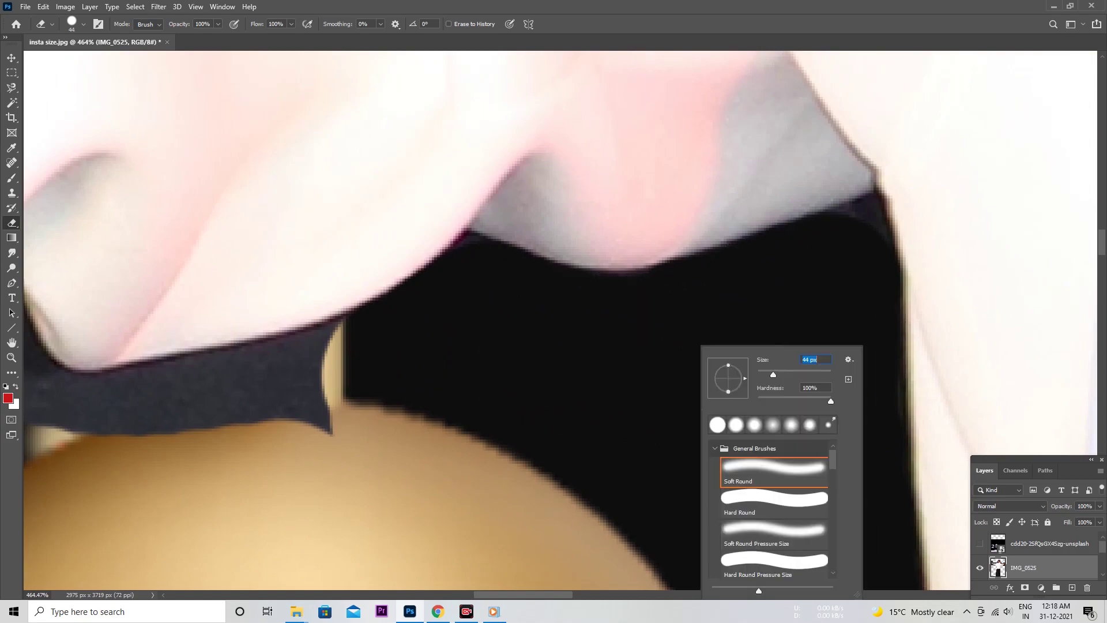
pyautogui.hscroll(-3, 455, 347)
pyautogui.rightClick(455, 347)
pyautogui.hscroll(3, 179, 452)
pyautogui.scroll(-3, 259, 403)
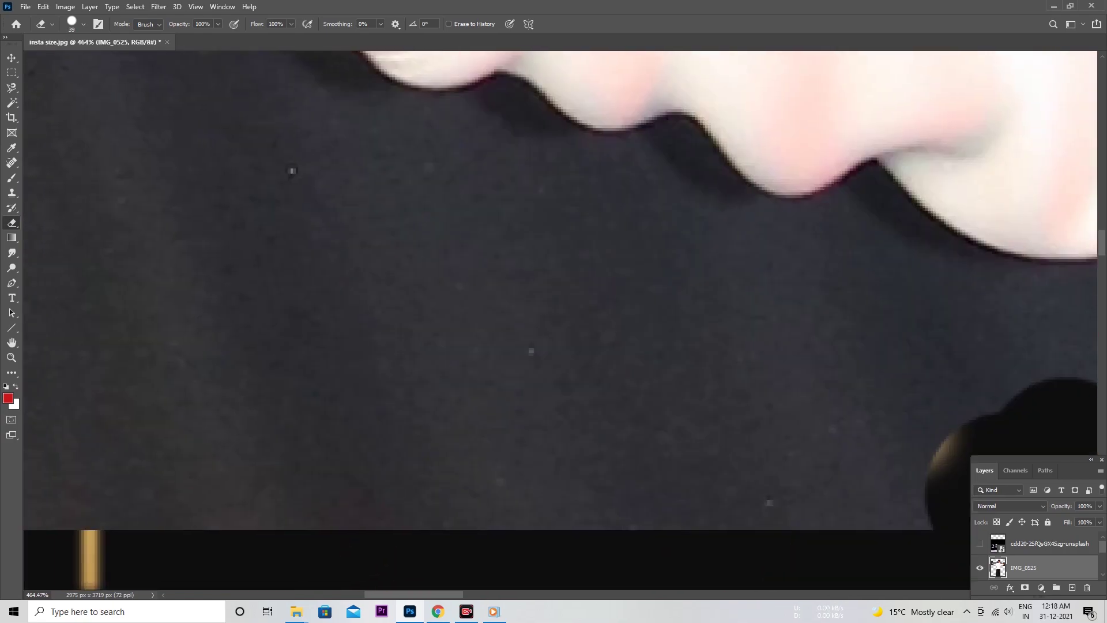
pyautogui.scroll(3, 307, 379)
pyautogui.hotkey('ctrl', 'z')
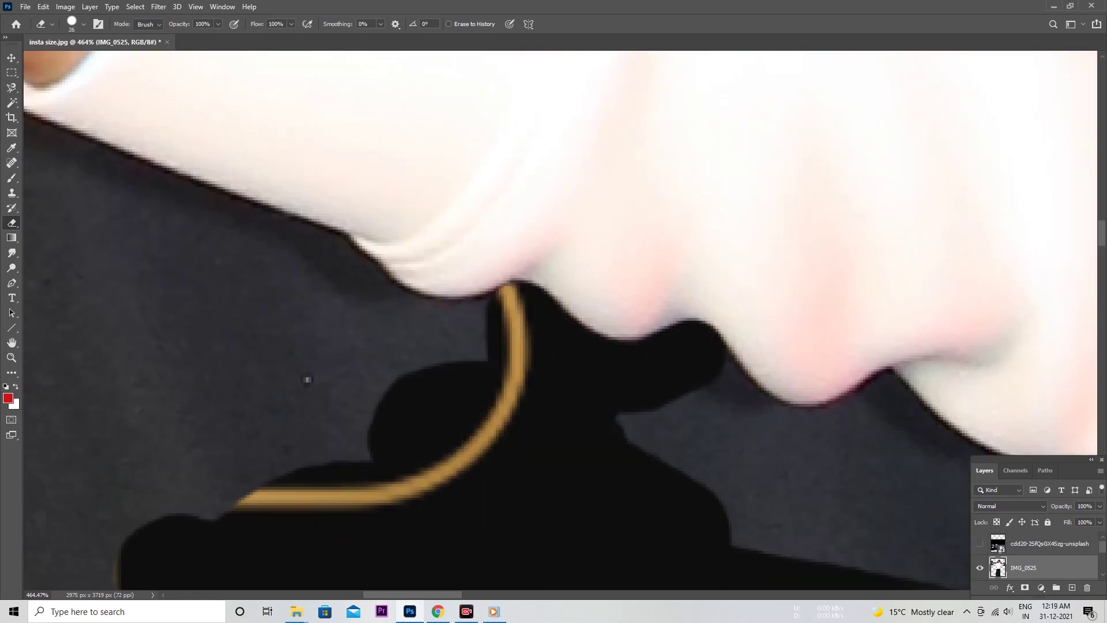
# - Pan around the arms and hoodie edges to work on the remaining grey backdrop
pyautogui.hscroll(3, 308, 380)
pyautogui.scroll(-2, 307, 379)
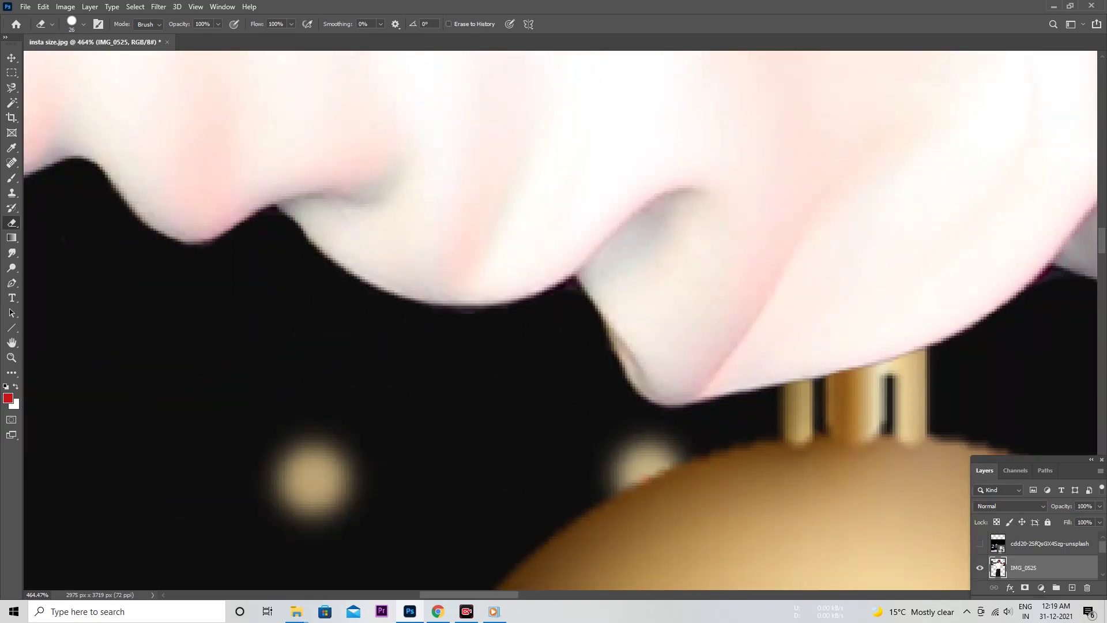
pyautogui.hscroll(-3, 679, 470)
pyautogui.scroll(1, 679, 470)
pyautogui.hscroll(-3, 581, 374)
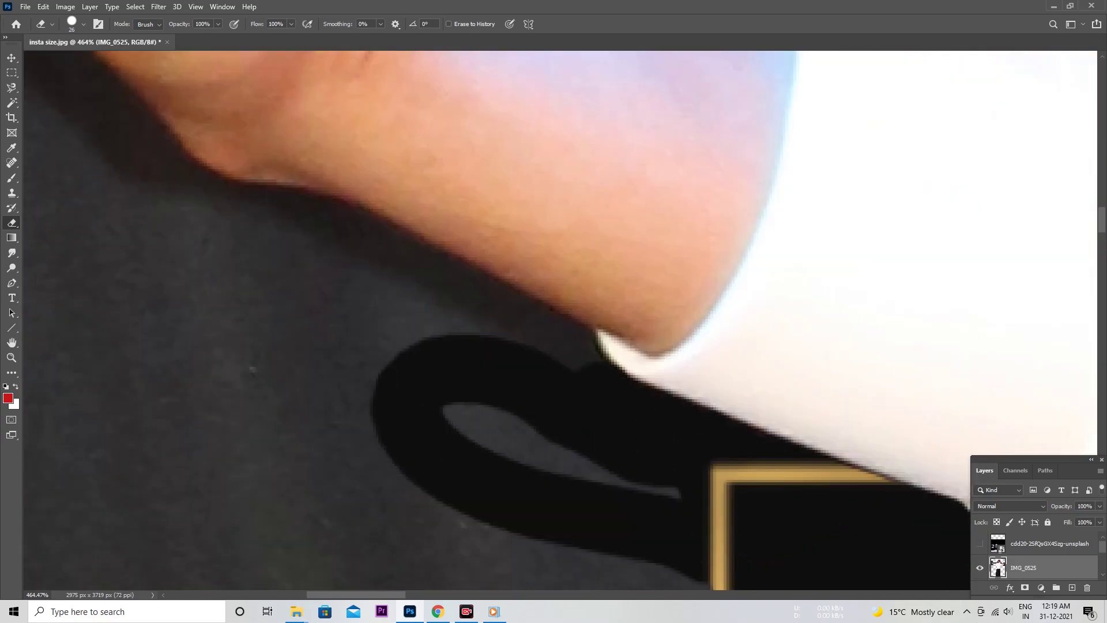
pyautogui.scroll(1, 581, 374)
pyautogui.hscroll(-3, 594, 358)
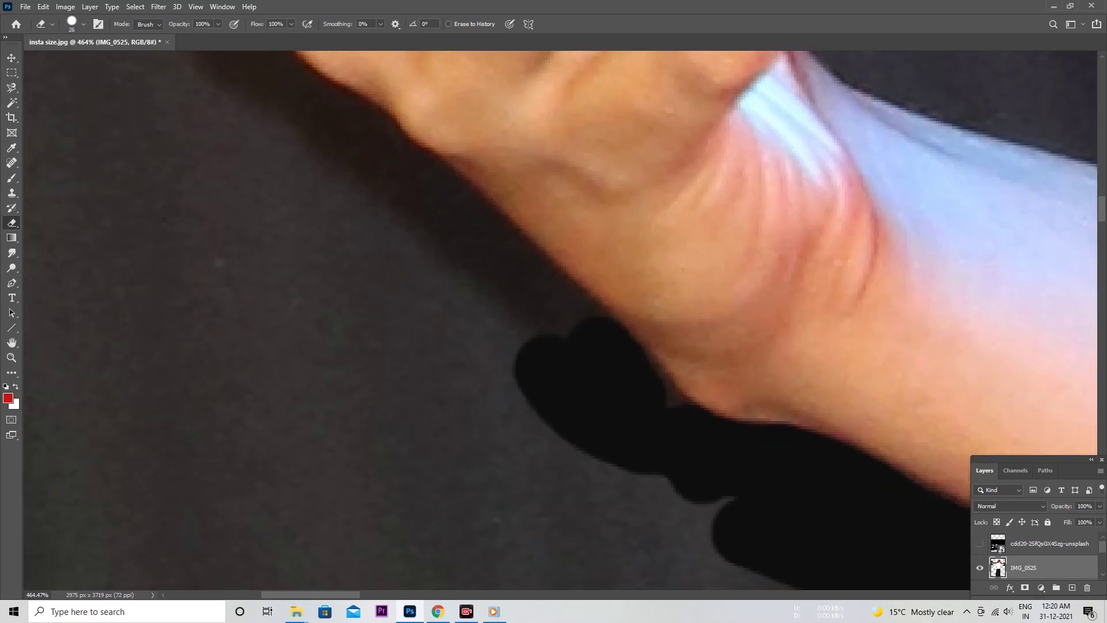
pyautogui.hscroll(-3, 594, 357)
pyautogui.hscroll(3, 594, 358)
pyautogui.hscroll(-5, 608, 360)
pyautogui.scroll(1, 608, 360)
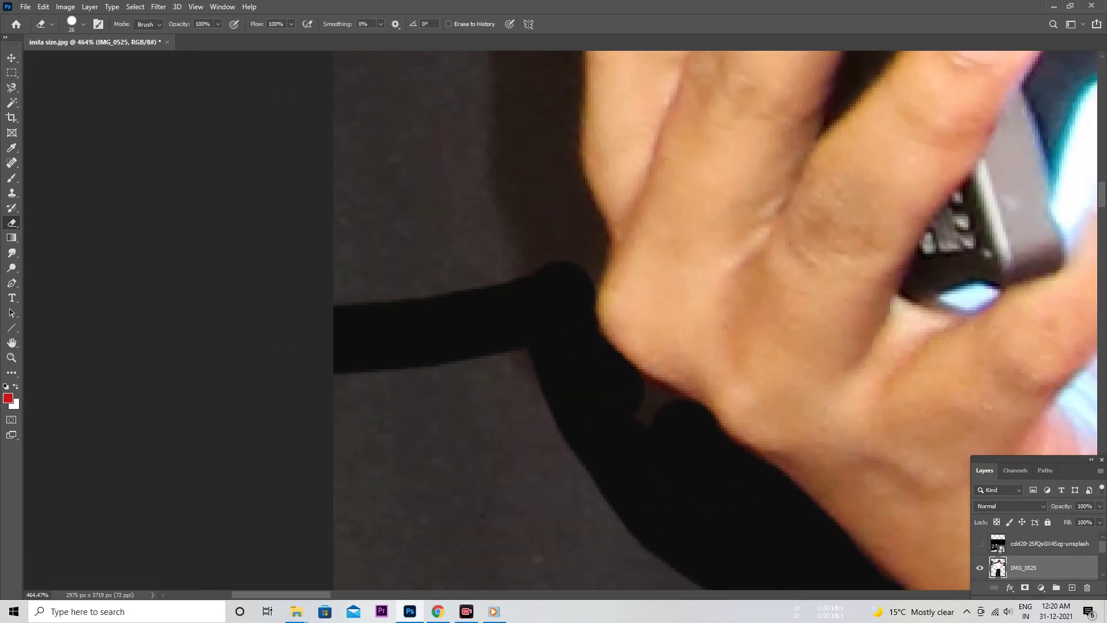
pyautogui.hscroll(1, 609, 360)
pyautogui.scroll(-2, 609, 359)
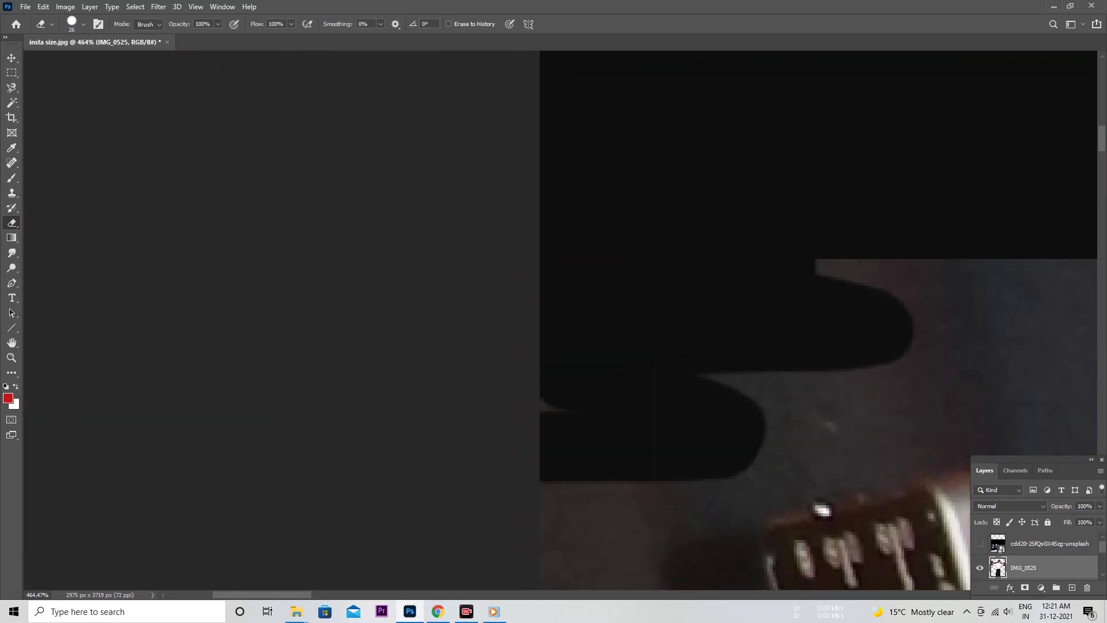
pyautogui.scroll(3, 609, 359)
pyautogui.hscroll(2, 609, 359)
pyautogui.scroll(1, 609, 360)
pyautogui.scroll(-2, 608, 360)
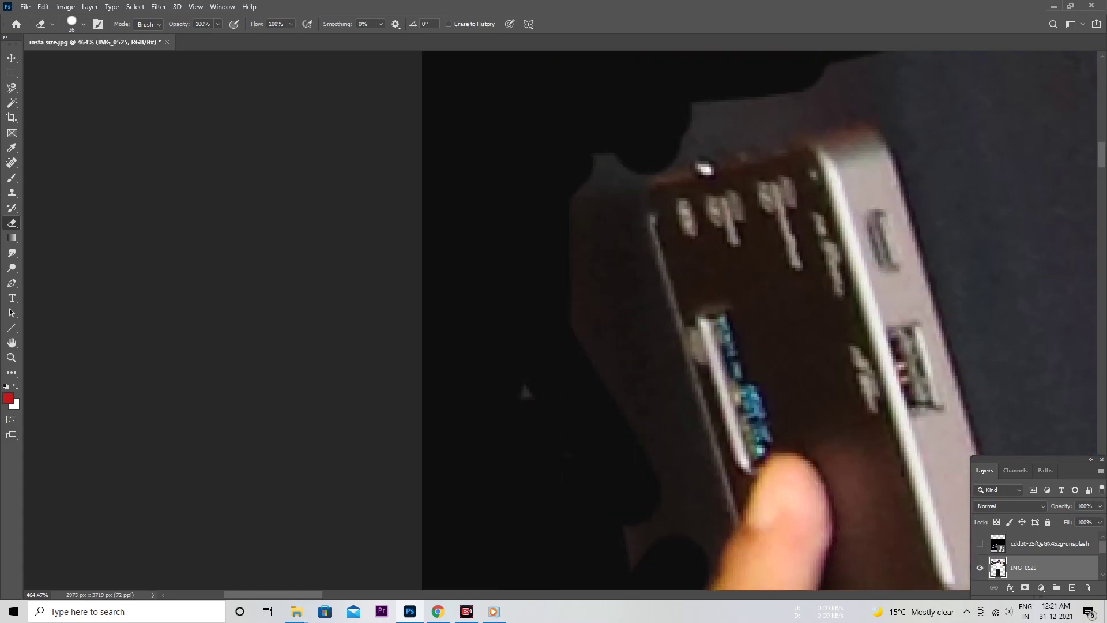
pyautogui.scroll(1, 608, 360)
pyautogui.scroll(-2, 609, 359)
pyautogui.scroll(-2, 608, 360)
pyautogui.scroll(-2, 609, 360)
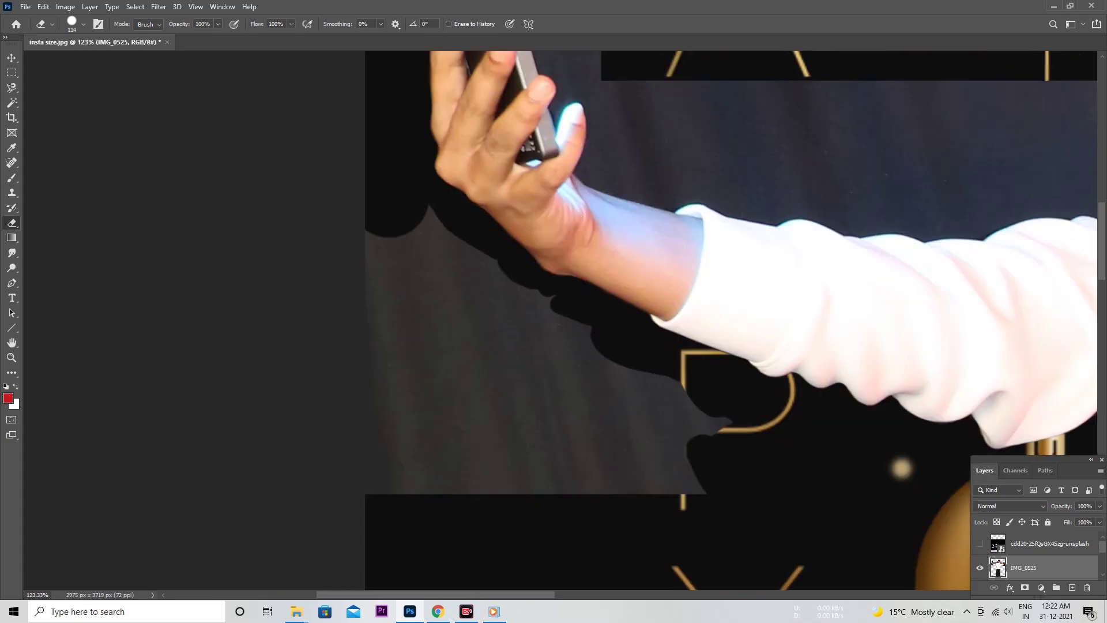
pyautogui.scroll(2, 605, 242)
pyautogui.scroll(2, 605, 242)
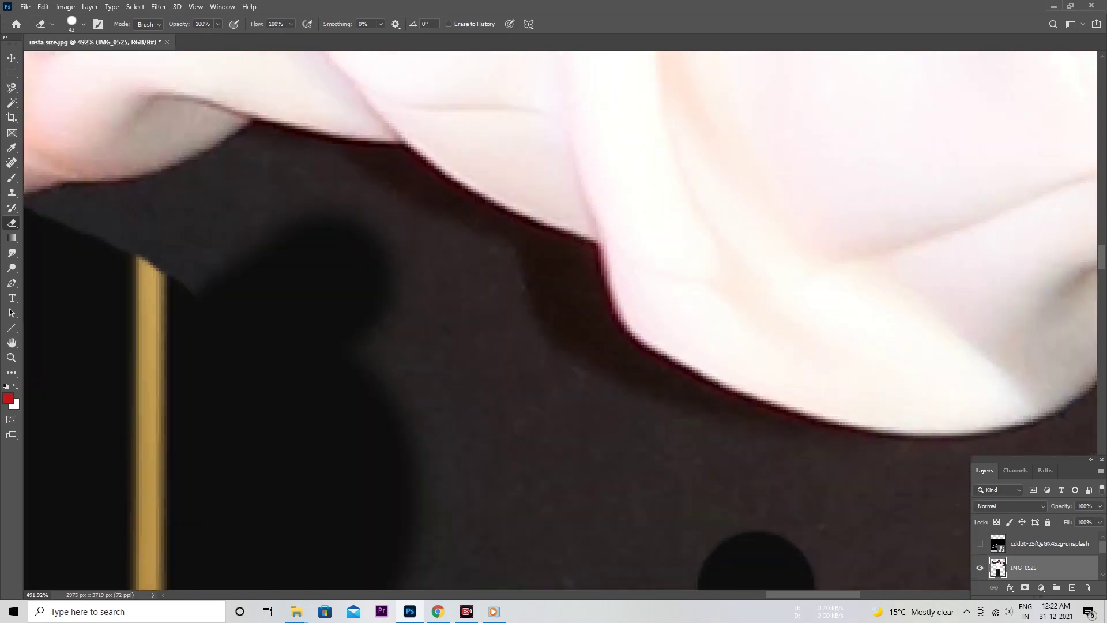
pyautogui.scroll(1, 605, 242)
# - Pan around the sleeve fold and the area beneath it above the gold ball
pyautogui.moveTo(595, 318)
pyautogui.mouseDown()
pyautogui.moveTo(134, 93)
pyautogui.moveTo(209, 203)
pyautogui.mouseUp()
pyautogui.moveTo(692, 346)
pyautogui.mouseDown()
pyautogui.moveTo(219, 311)
pyautogui.moveTo(360, 106)
pyautogui.moveTo(444, 156)
pyautogui.mouseUp()
pyautogui.moveTo(576, 288)
pyautogui.mouseDown()
pyautogui.moveTo(291, 436)
pyautogui.moveTo(154, 536)
pyautogui.moveTo(70, 571)
pyautogui.moveTo(84, 518)
pyautogui.mouseUp()
pyautogui.moveTo(577, 231)
pyautogui.mouseDown()
pyautogui.moveTo(519, 265)
pyautogui.moveTo(271, 513)
pyautogui.mouseUp()
pyautogui.moveTo(576, 230)
pyautogui.mouseDown()
pyautogui.moveTo(461, 346)
pyautogui.moveTo(490, 490)
pyautogui.moveTo(576, 577)
pyautogui.moveTo(606, 582)
pyautogui.mouseUp()
pyautogui.moveTo(547, 397)
pyautogui.mouseDown()
pyautogui.moveTo(720, 576)
pyautogui.moveTo(605, 478)
pyautogui.moveTo(692, 519)
pyautogui.moveTo(1095, 576)
pyautogui.mouseUp()
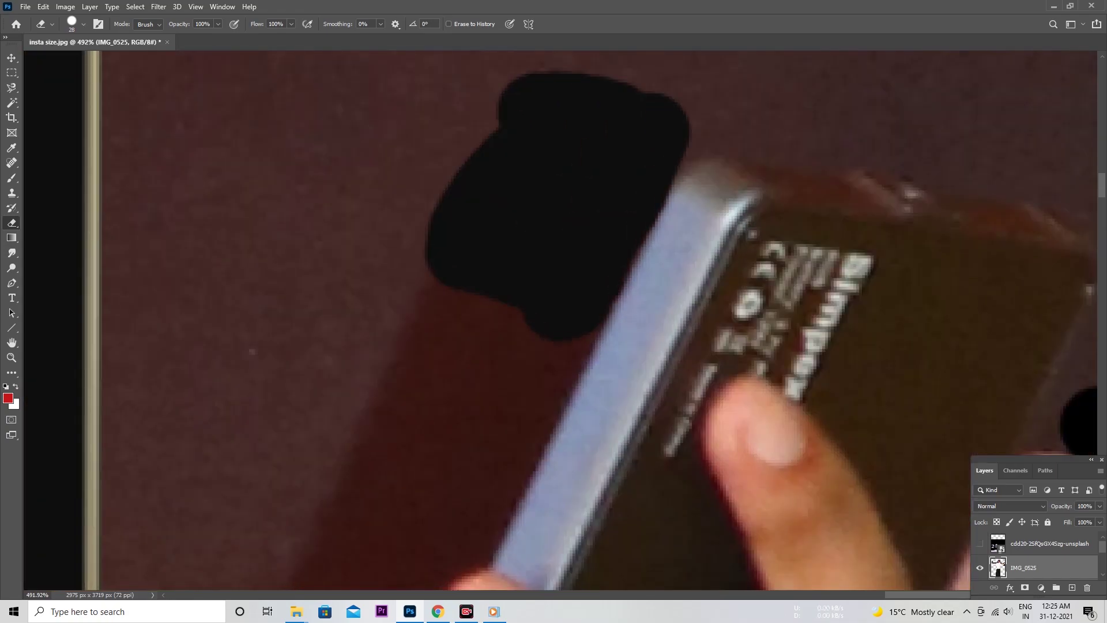
# - Centre the view on the held phone and fingers and set the eraser to 6 px
pyautogui.moveTo(865, 288)
pyautogui.mouseDown()
pyautogui.moveTo(865, 449)
pyautogui.moveTo(300, 277)
pyautogui.mouseUp()
pyautogui.moveTo(519, 288)
pyautogui.mouseDown()
pyautogui.moveTo(761, 384)
pyautogui.moveTo(830, 395)
pyautogui.mouseUp()
pyautogui.moveTo(691, 462); pyautogui.dragTo(484, 227)
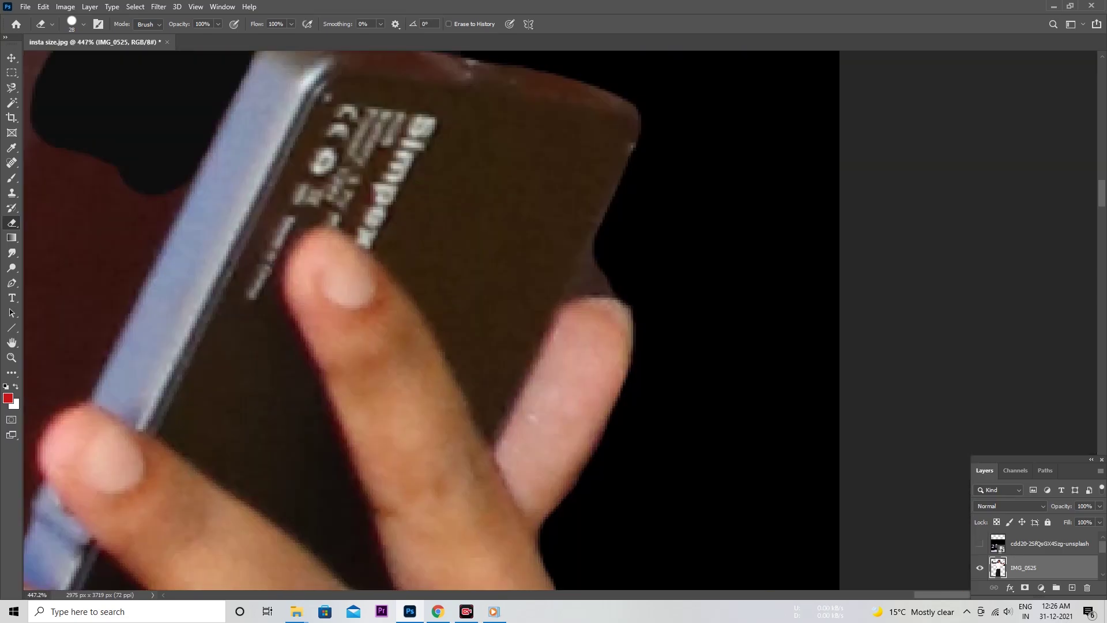
pyautogui.rightClick(675, 254)
pyautogui.write('6')
pyautogui.press('Return')
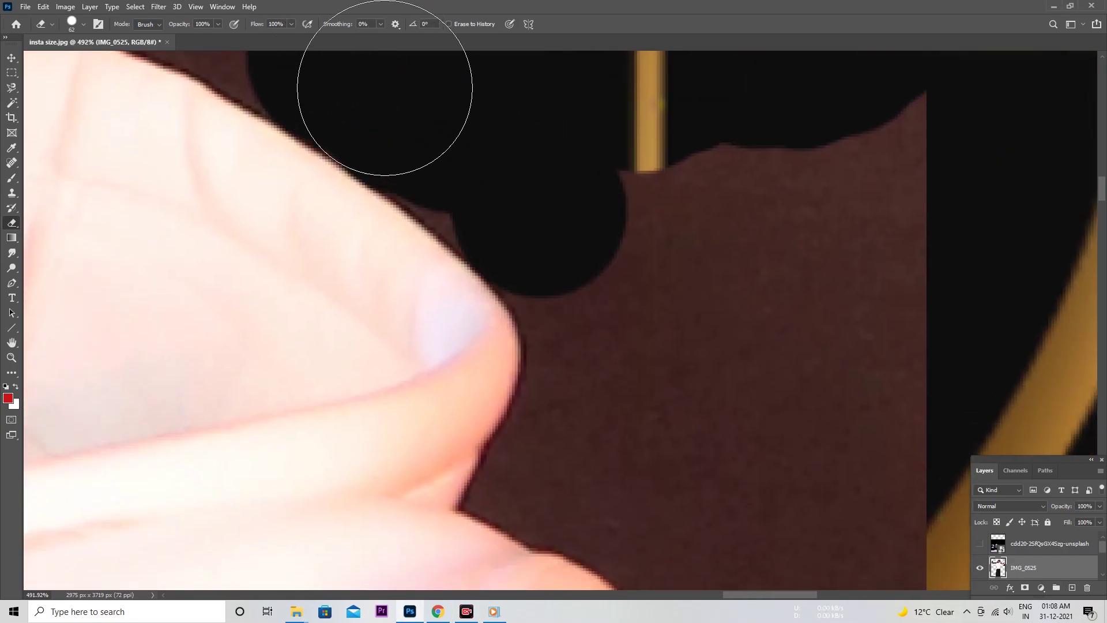
# - Erase the brown backdrop beside the gold pole and around the fingers
pyautogui.scroll(-3, 588, 168)
pyautogui.moveTo(692, 235); pyautogui.dragTo(627, 183)
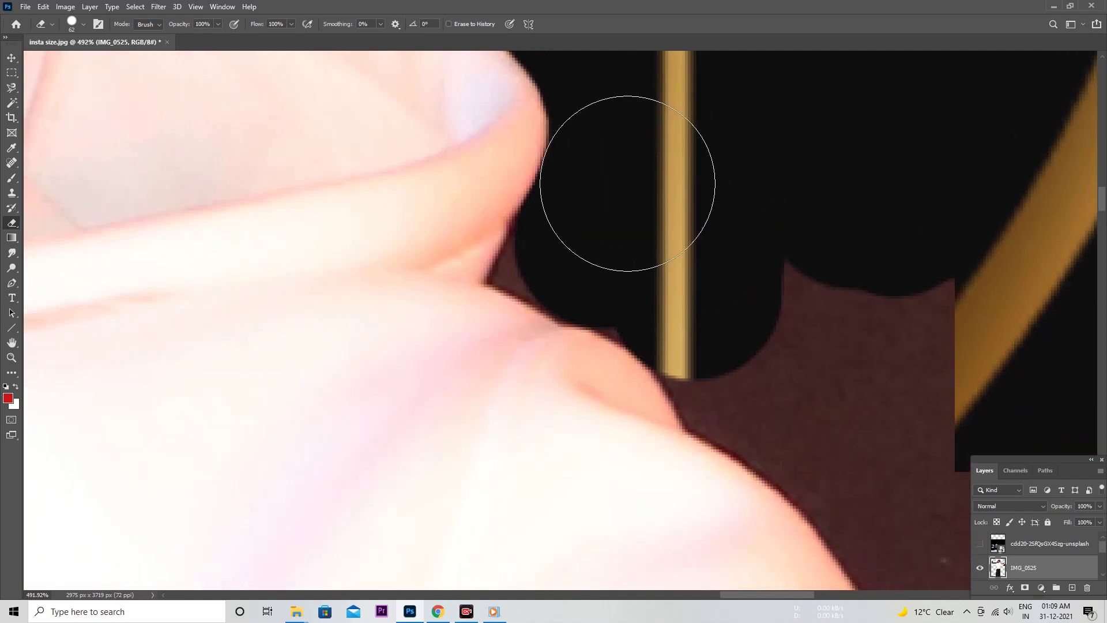
pyautogui.hscroll(5, 627, 184)
pyautogui.moveTo(426, 242); pyautogui.dragTo(390, 218)
pyautogui.scroll(3, 391, 217)
pyautogui.scroll(-3, 398, 217)
pyautogui.hscroll(5, 459, 294)
pyautogui.moveTo(404, 323)
pyautogui.mouseDown()
pyautogui.moveTo(459, 295)
pyautogui.moveTo(511, 334)
pyautogui.moveTo(919, 254)
pyautogui.mouseUp()
pyautogui.hscroll(5, 919, 254)
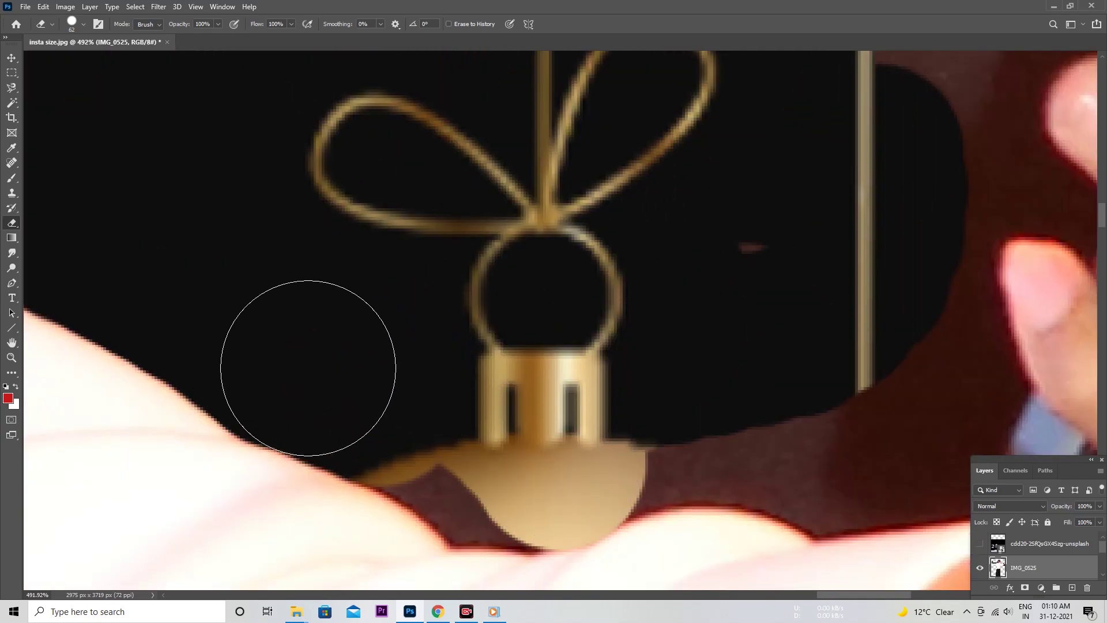
pyautogui.hscroll(5, 390, 400)
pyautogui.scroll(-2, 391, 400)
pyautogui.moveTo(560, 360); pyautogui.dragTo(548, 362)
pyautogui.hscroll(-5, 347, 364)
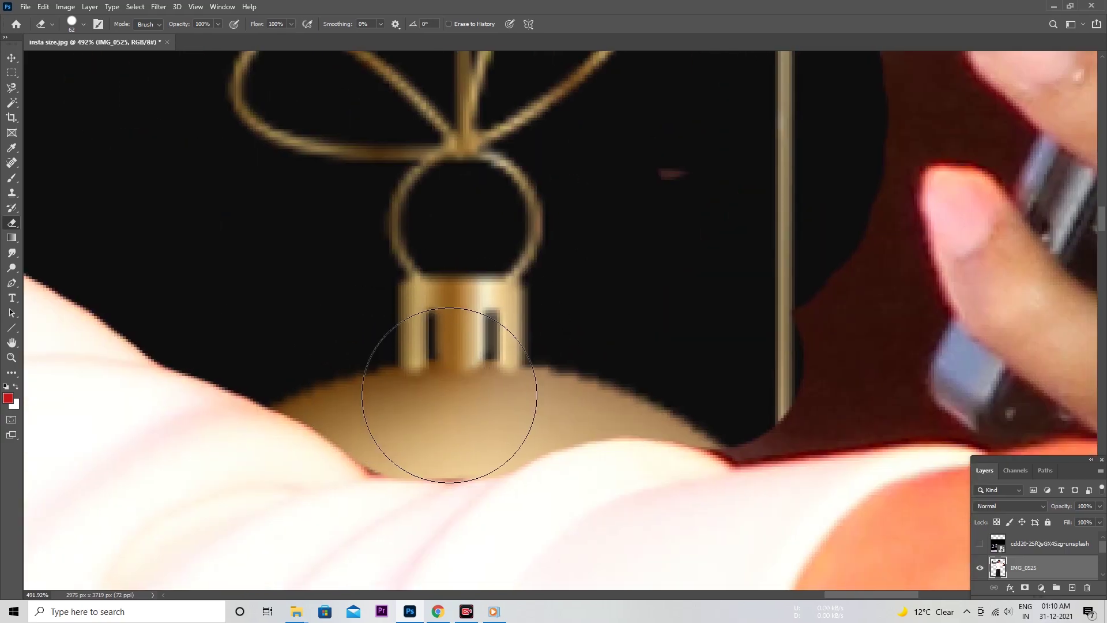
# - Set the eraser size to 34 and remove leftover brown background near the ornament
pyautogui.write('34')
pyautogui.press('Return')
pyautogui.hscroll(5, 447, 296)
pyautogui.scroll(-2, 447, 297)
pyautogui.moveTo(427, 294); pyautogui.dragTo(447, 297)
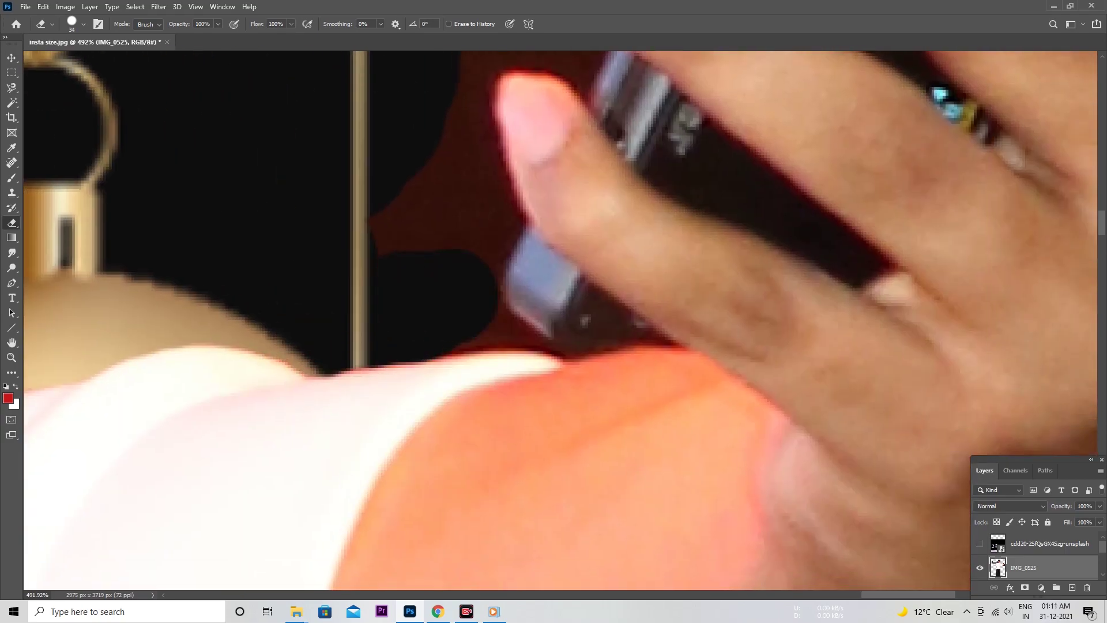
pyautogui.scroll(5, 584, 320)
pyautogui.scroll(-4, 559, 320)
pyautogui.hscroll(-6, 559, 320)
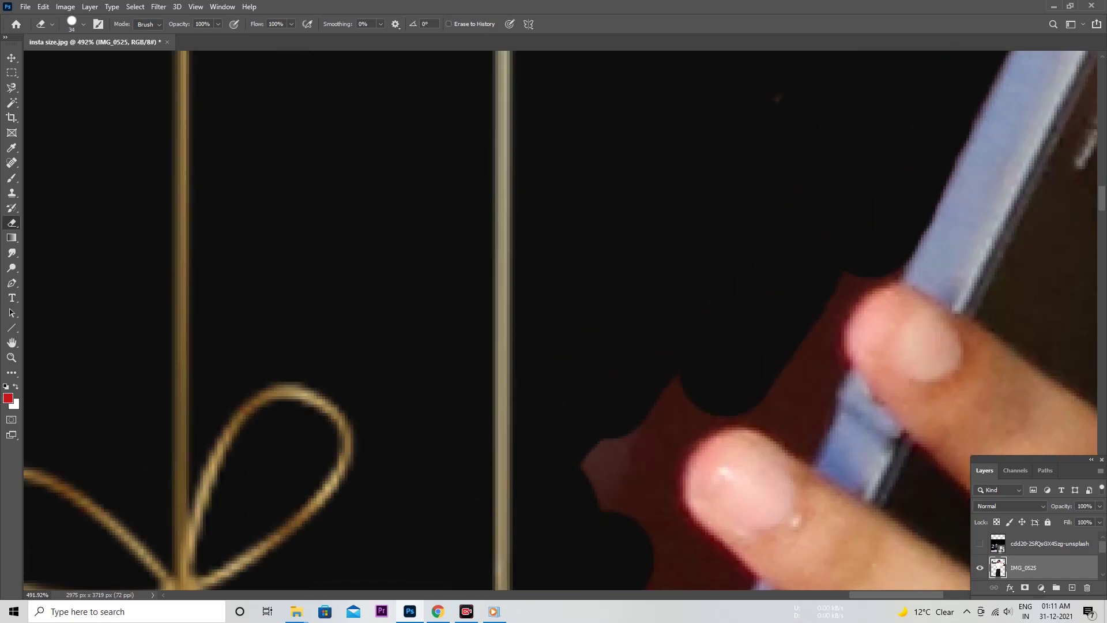
pyautogui.scroll(-4, 553, 320)
pyautogui.hscroll(-4, 553, 320)
pyautogui.scroll(-6, 553, 320)
pyautogui.hscroll(-1, 554, 320)
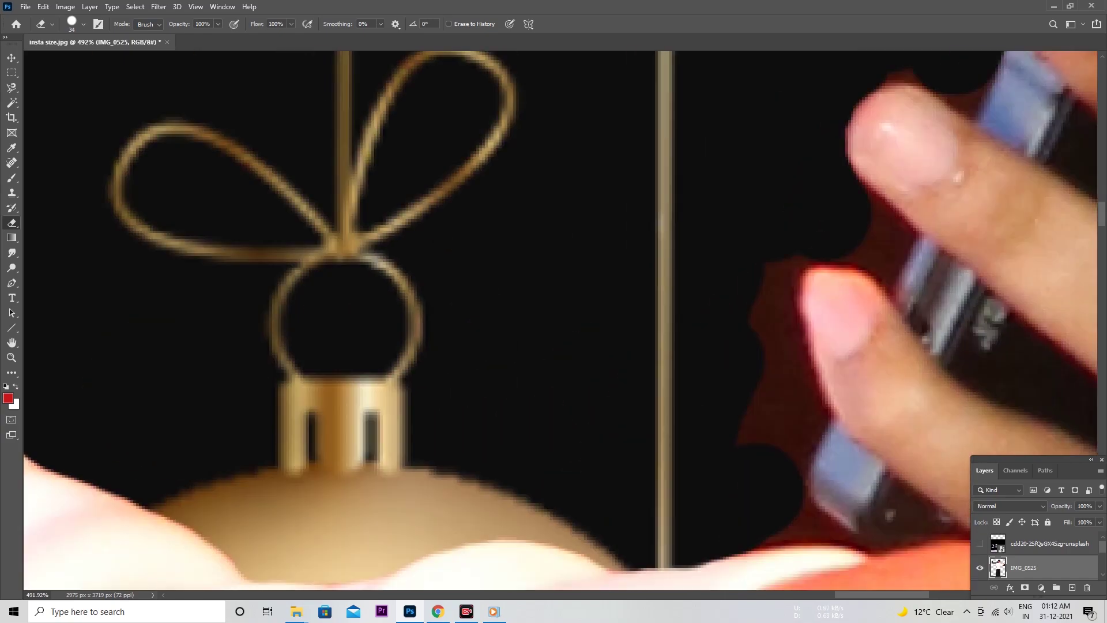
pyautogui.scroll(-5, 553, 320)
pyautogui.scroll(7, 554, 320)
pyautogui.hscroll(6, 554, 319)
# - Shrink the eraser to 12 px and clean the fine background fringes along the subject's edge
pyautogui.rightClick(612, 142)
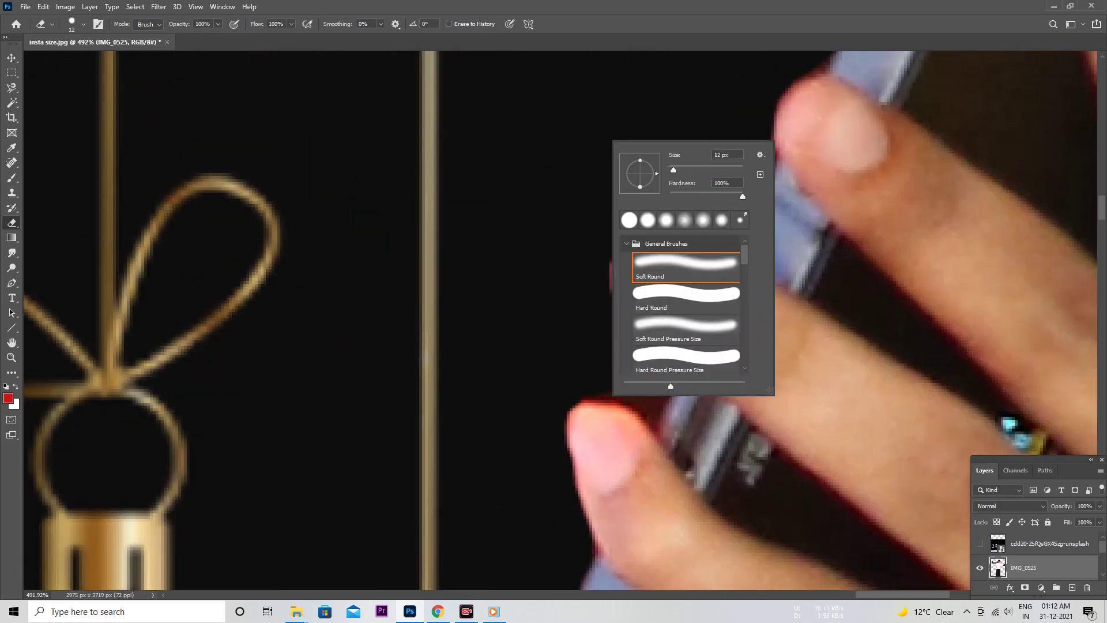
pyautogui.doubleClick(637, 218)
pyautogui.scroll(5, 553, 320)
pyautogui.hscroll(3, 554, 320)
pyautogui.scroll(3, 553, 320)
pyautogui.scroll(-10, 553, 320)
pyautogui.hscroll(-5, 554, 320)
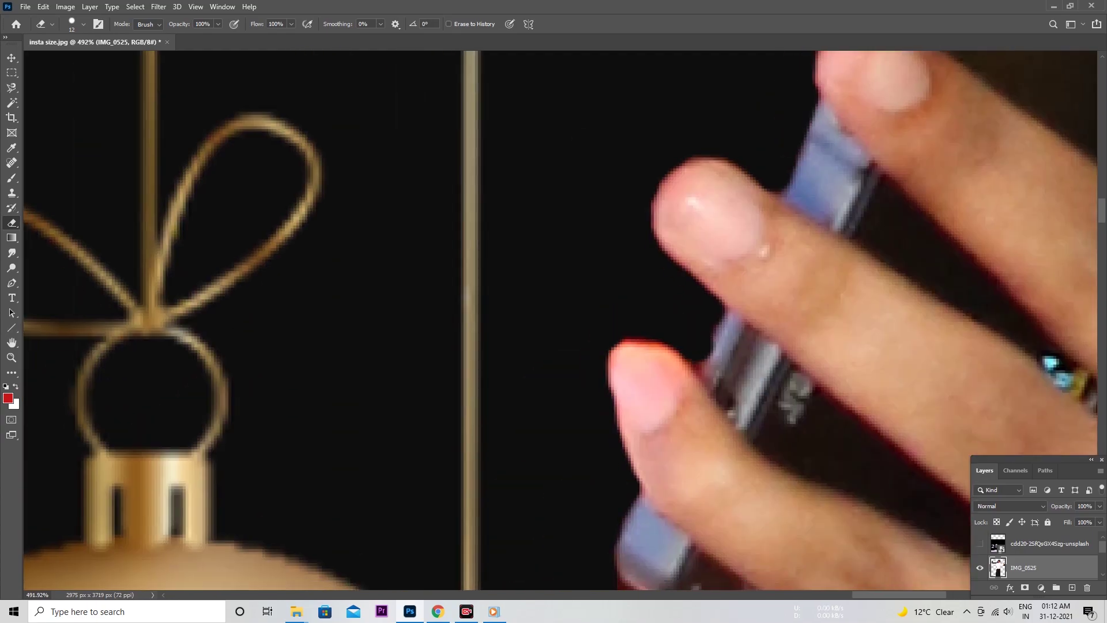
pyautogui.scroll(-4, 553, 320)
pyautogui.hscroll(-2, 554, 320)
pyautogui.scroll(-1, 553, 320)
pyautogui.hscroll(2, 553, 320)
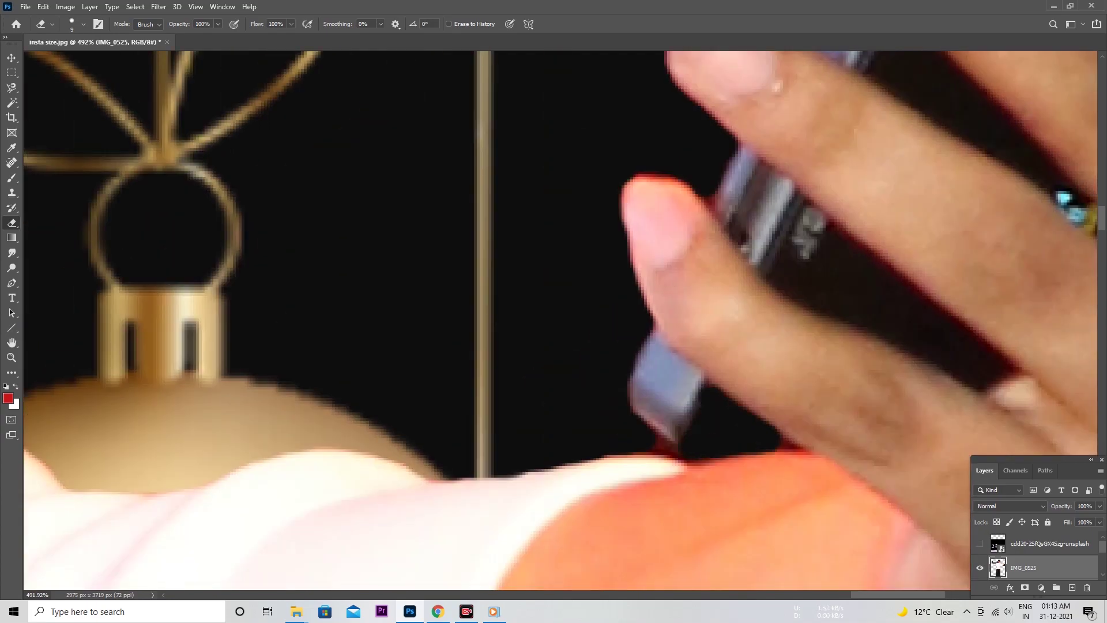
# - Enlarge the eraser to 20 px and keep erasing background fringes around the subject
pyautogui.press(']')
pyautogui.press(']')
pyautogui.press(']')
pyautogui.hscroll(-8, 554, 320)
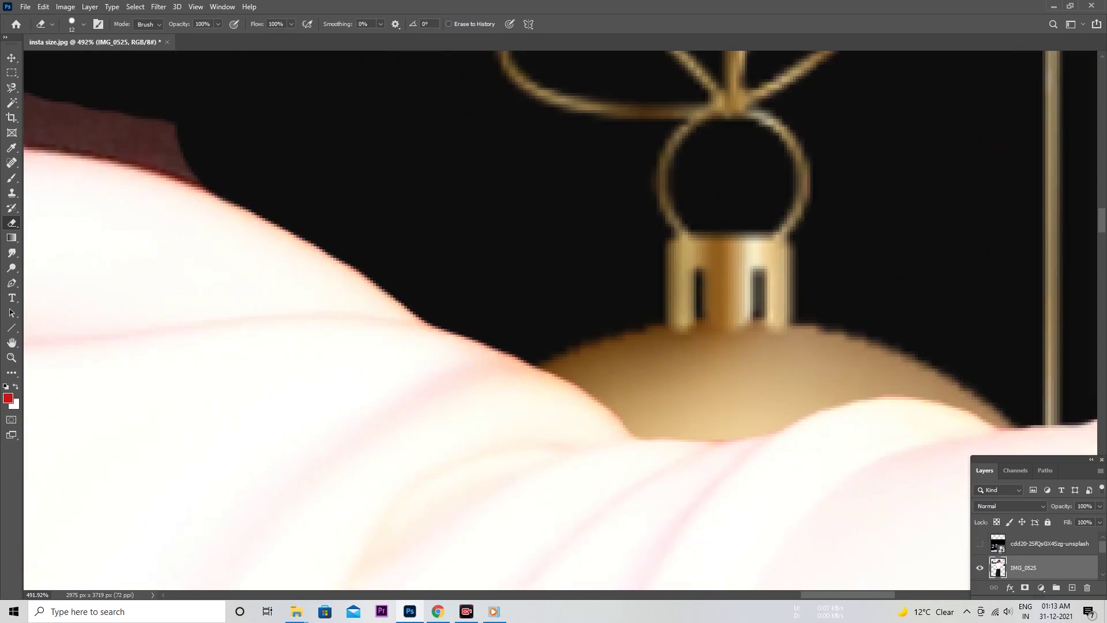
pyautogui.scroll(5, 554, 320)
pyautogui.rightClick(622, 291)
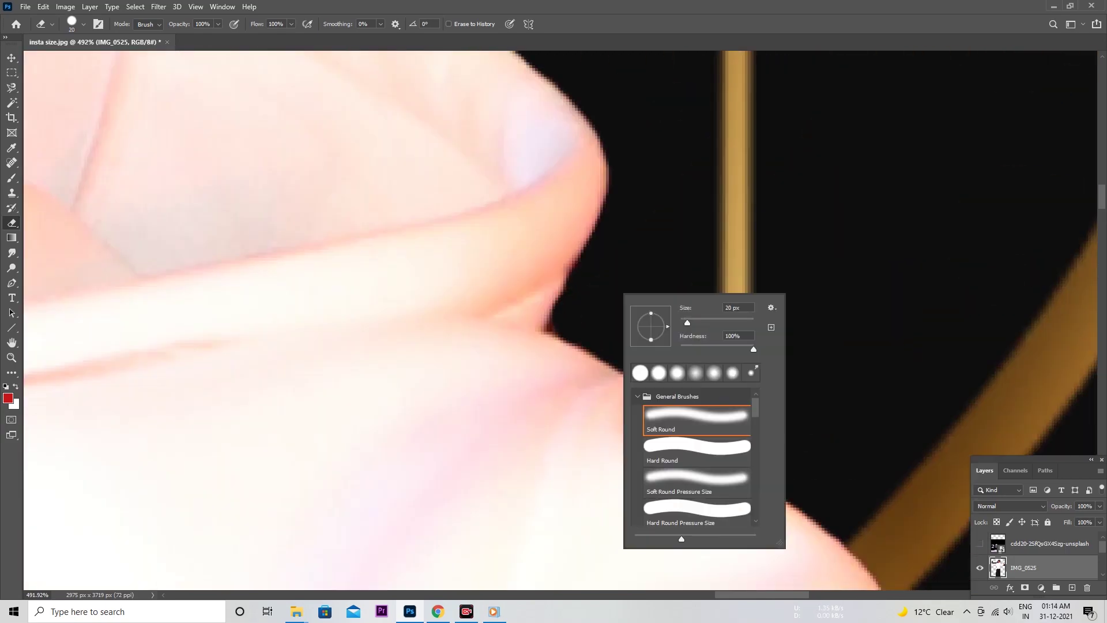
pyautogui.press('Escape')
pyautogui.scroll(5, 553, 320)
pyautogui.hscroll(-3, 553, 320)
pyautogui.hscroll(-3, 553, 320)
pyautogui.scroll(6, 554, 319)
pyautogui.hscroll(7, 554, 320)
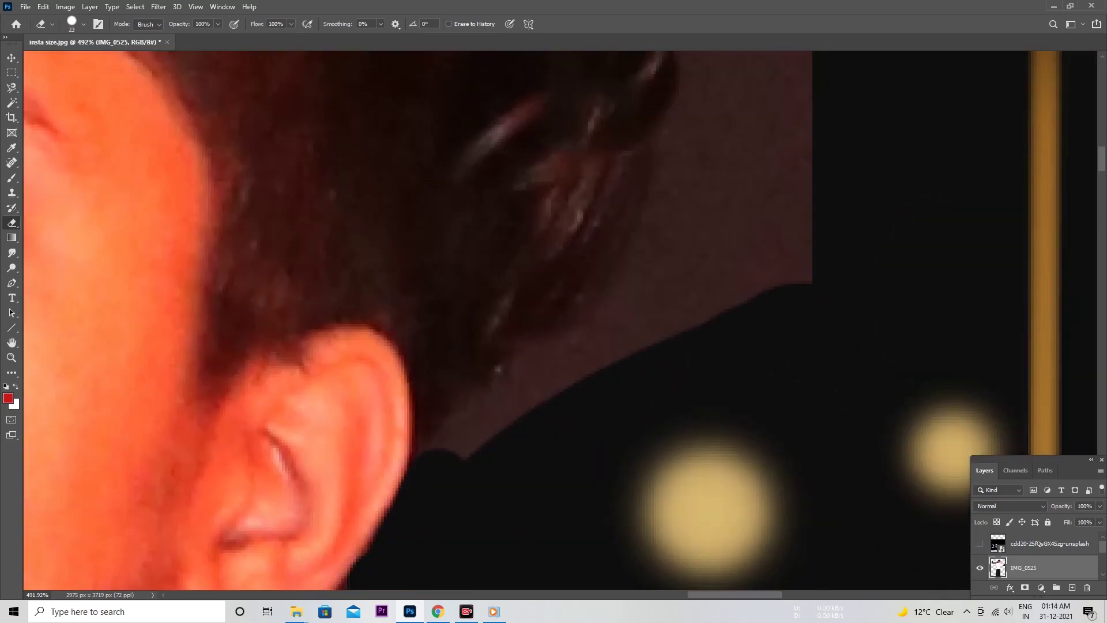
pyautogui.scroll(-8, 554, 320)
pyautogui.hscroll(-7, 553, 320)
# - Raise the eraser to 80 px and clear the larger leftover background areas
pyautogui.rightClick(635, 297)
pyautogui.press('Escape')
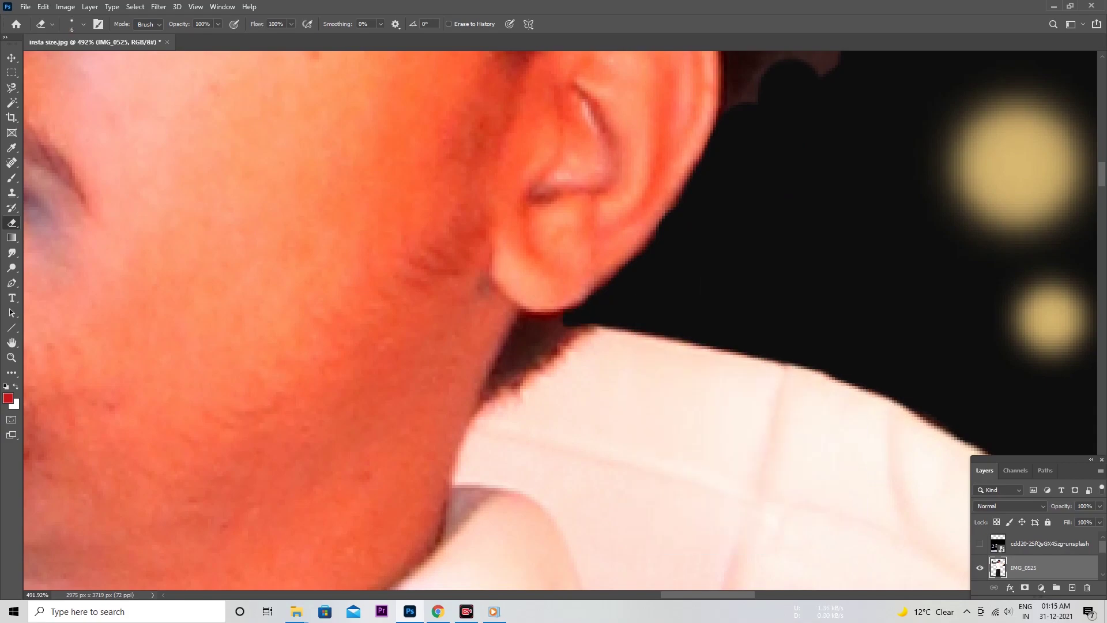
pyautogui.press(']')
pyautogui.press(']')
pyautogui.press(']')
pyautogui.scroll(6, 961, 259)
pyautogui.scroll(6, 961, 259)
pyautogui.hscroll(3, 961, 260)
pyautogui.scroll(-10, 961, 259)
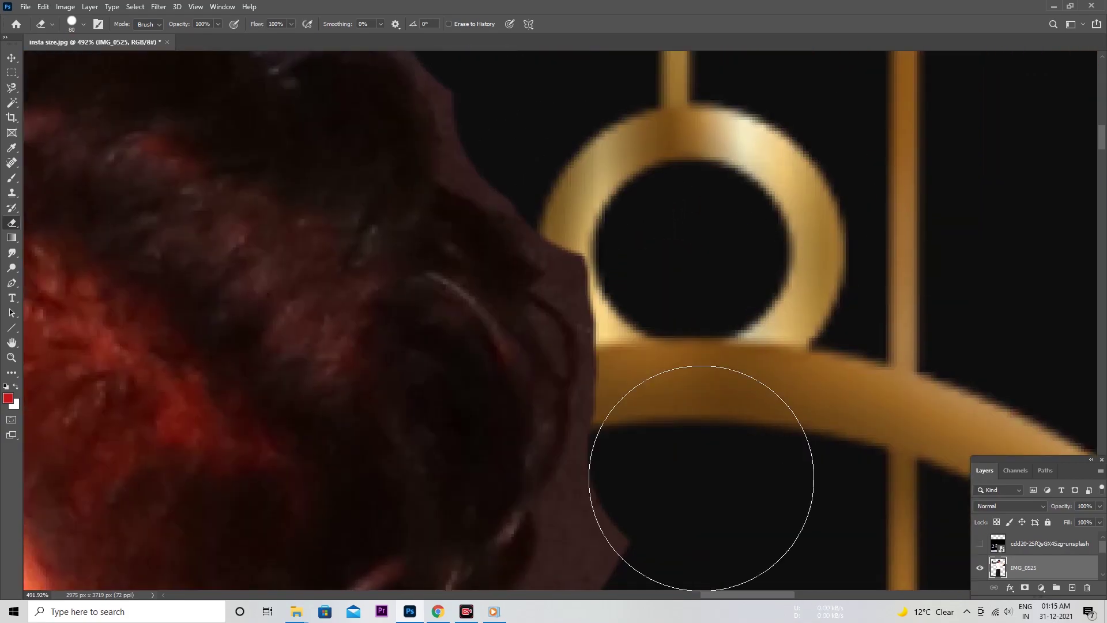
pyautogui.scroll(8, 692, 494)
pyautogui.hscroll(-5, 660, 267)
pyautogui.scroll(-5, 432, 358)
pyautogui.scroll(-5, 597, 254)
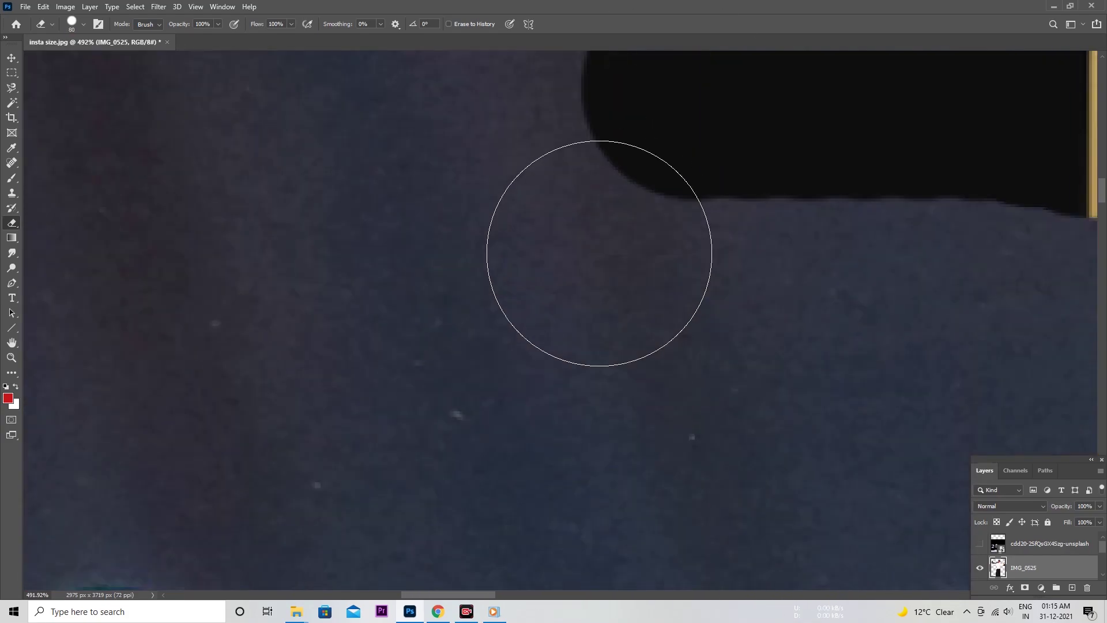
pyautogui.scroll(-5, 598, 255)
pyautogui.hscroll(2, 598, 255)
pyautogui.scroll(2, 597, 254)
pyautogui.scroll(-2, 698, 255)
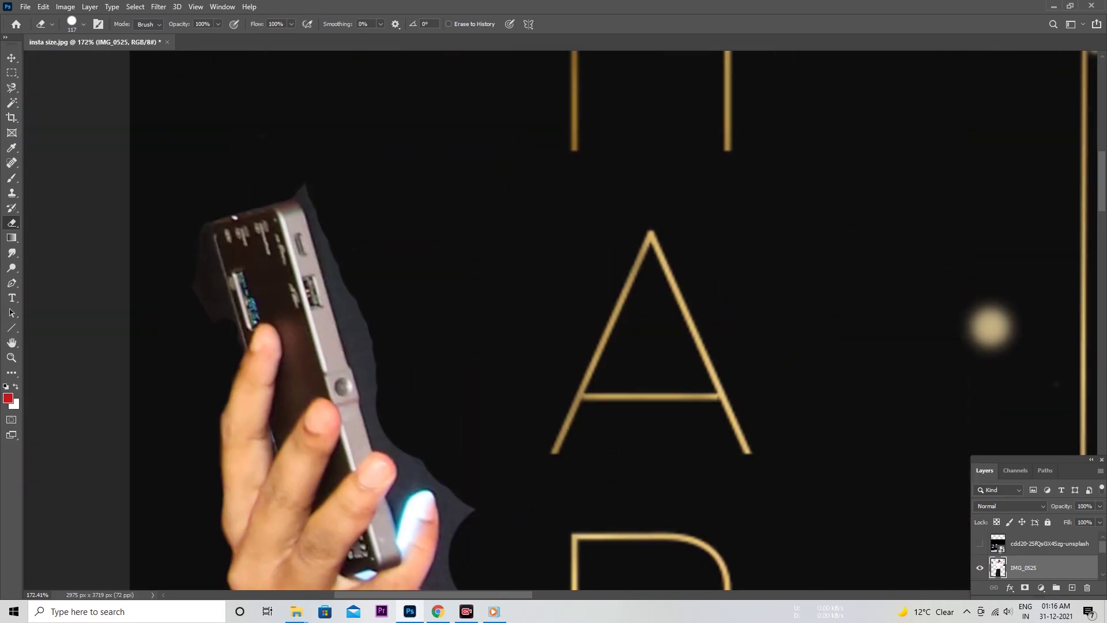
pyautogui.scroll(6, 697, 255)
# - Return the eraser to 20 px and clean the fringes around the chin and shoulder
pyautogui.rightClick(697, 254)
pyautogui.press('Return')
pyautogui.scroll(3, 553, 288)
pyautogui.scroll(-3, 498, 295)
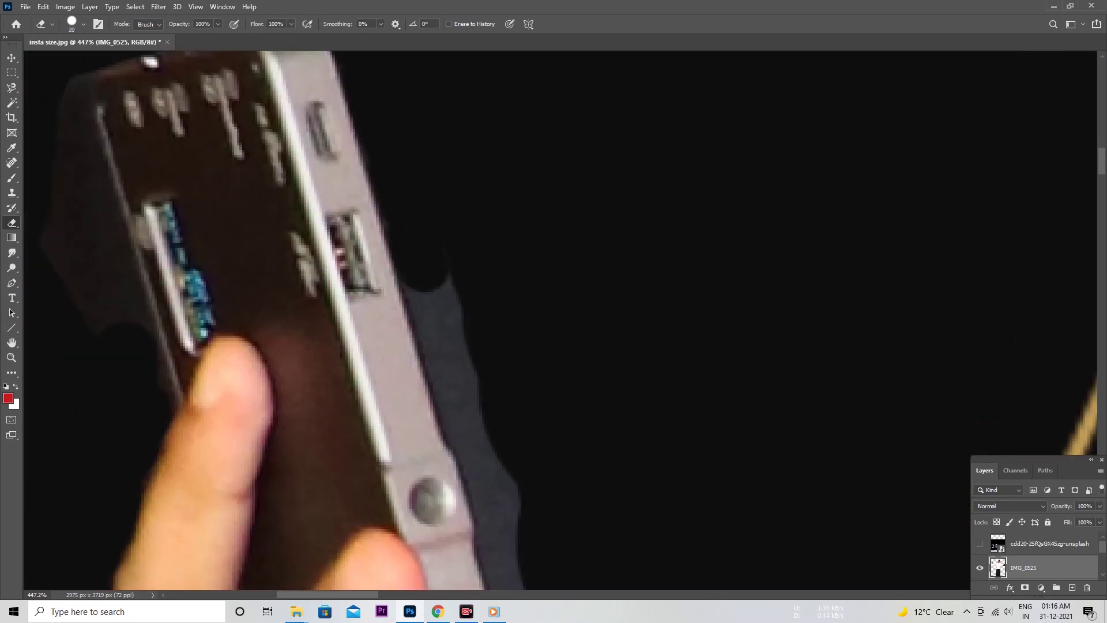
pyautogui.scroll(-3, 498, 295)
pyautogui.hscroll(2, 498, 295)
pyautogui.scroll(-2, 498, 295)
pyautogui.scroll(-2, 498, 295)
pyautogui.scroll(-2, 512, 332)
pyautogui.hscroll(2, 512, 332)
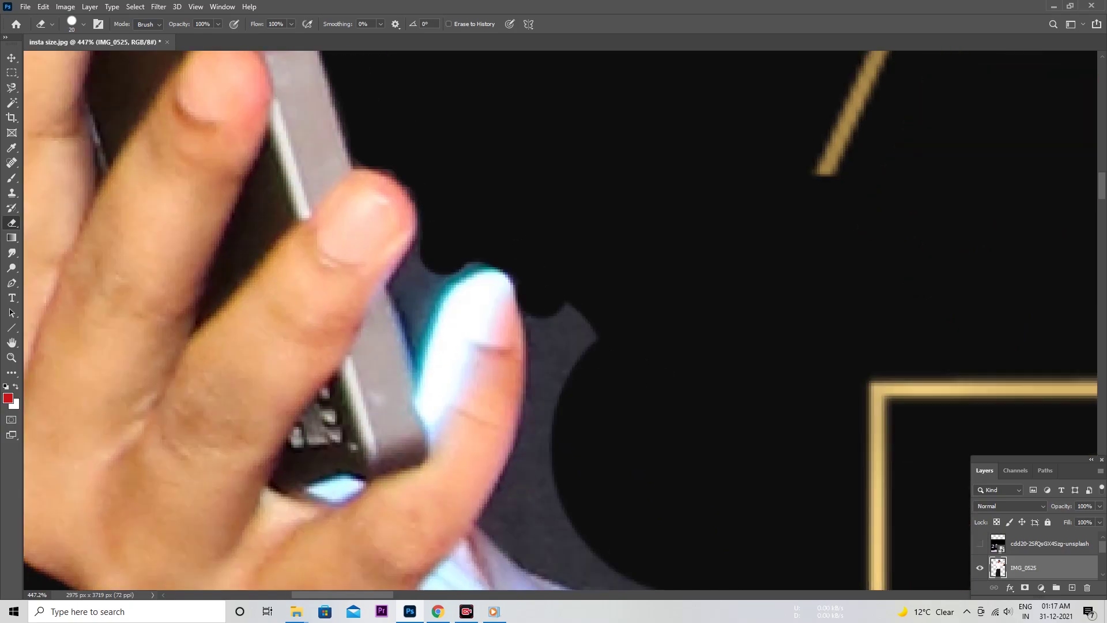
pyautogui.scroll(-3, 512, 332)
pyautogui.rightClick(641, 125)
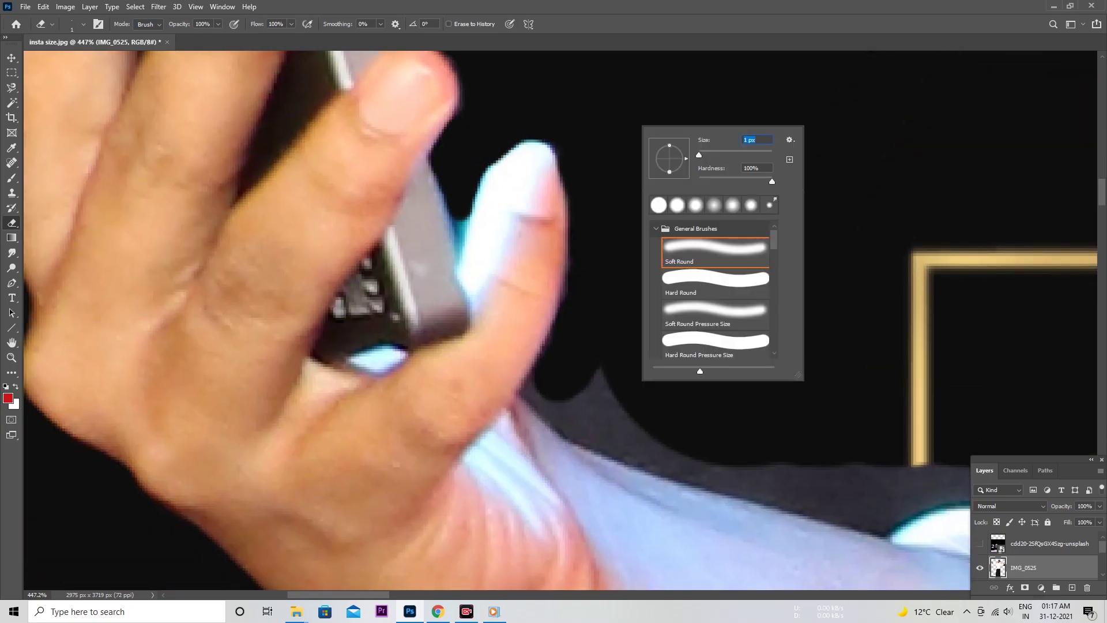
pyautogui.press('Return')
pyautogui.scroll(-2, 642, 125)
pyautogui.hscroll(3, 642, 124)
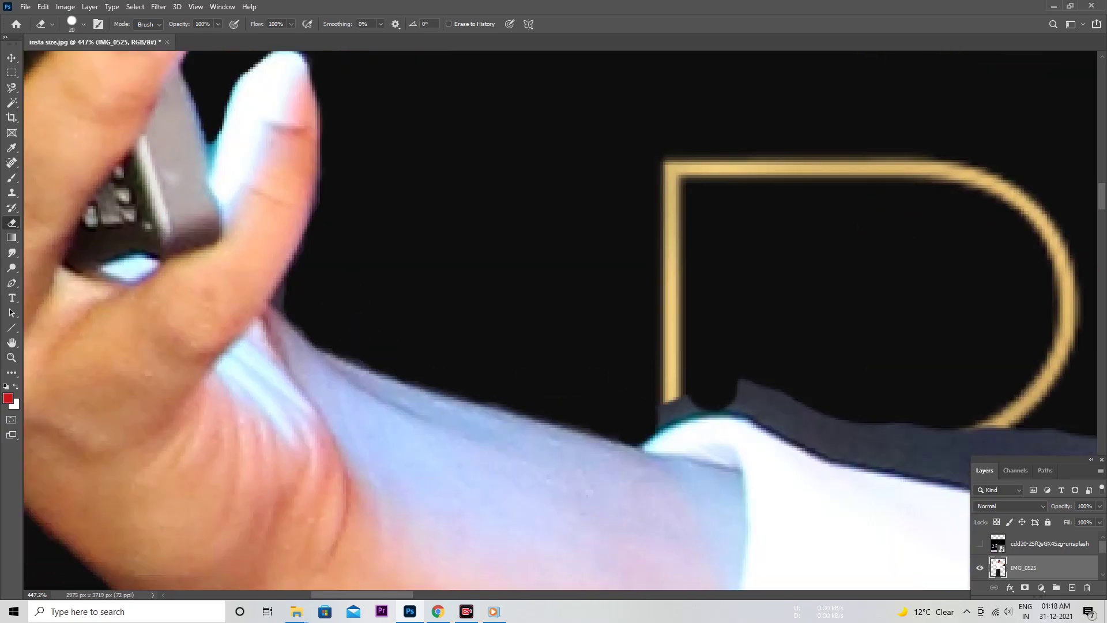
pyautogui.hscroll(3, 498, 374)
pyautogui.scroll(-3, 498, 374)
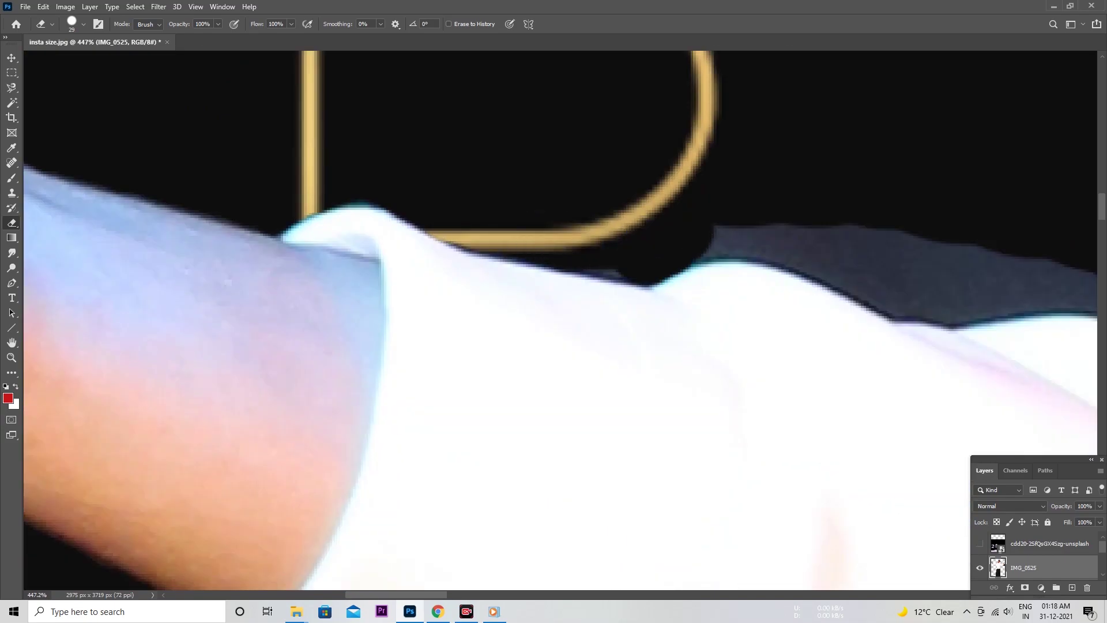
pyautogui.hscroll(3, 498, 373)
pyautogui.hscroll(2, 498, 374)
pyautogui.hscroll(1, 498, 373)
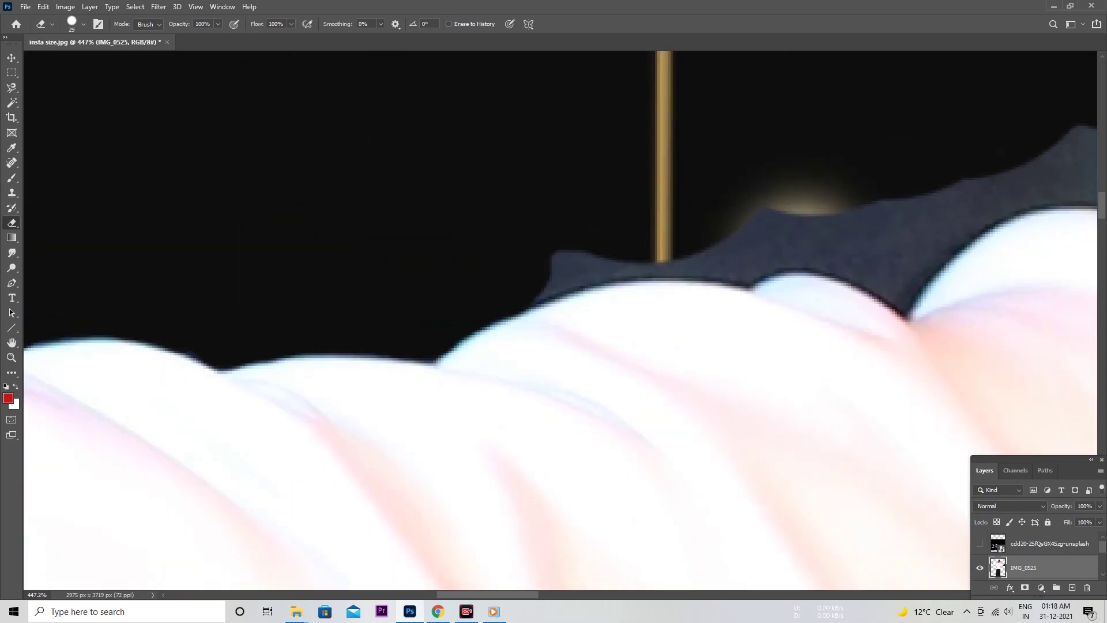
pyautogui.hscroll(3, 498, 373)
pyautogui.hscroll(2, 498, 374)
pyautogui.scroll(1, 498, 374)
pyautogui.scroll(2, 553, 318)
# - Switch to a 25 px eraser and continue cleaning the subject's edges
pyautogui.rightClick(554, 318)
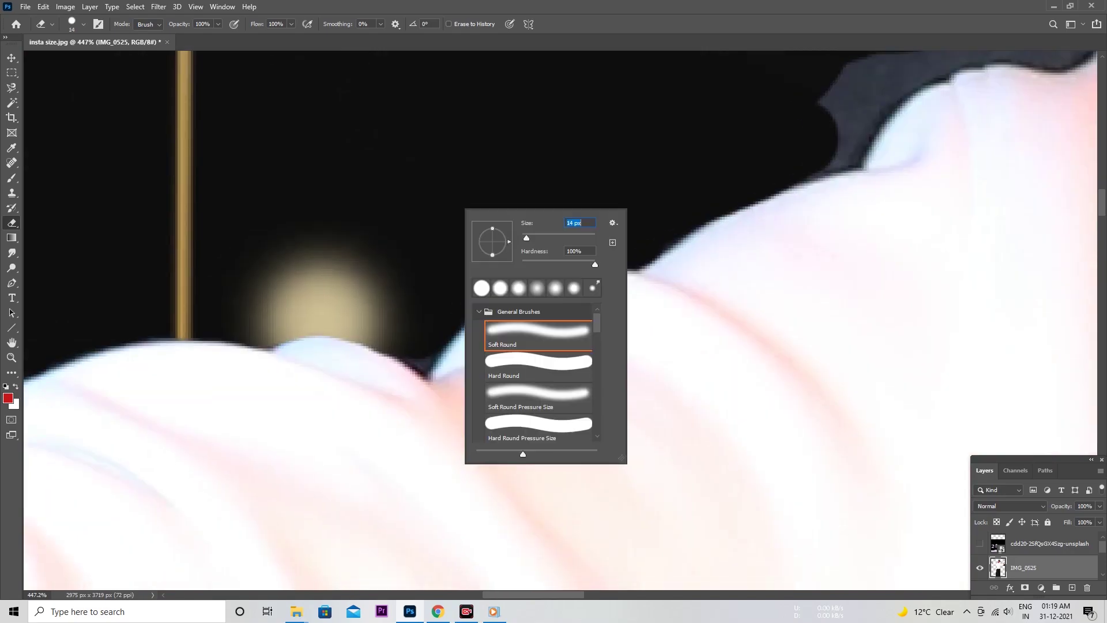
pyautogui.press('Escape')
pyautogui.hscroll(3, 553, 318)
pyautogui.hscroll(3, 554, 319)
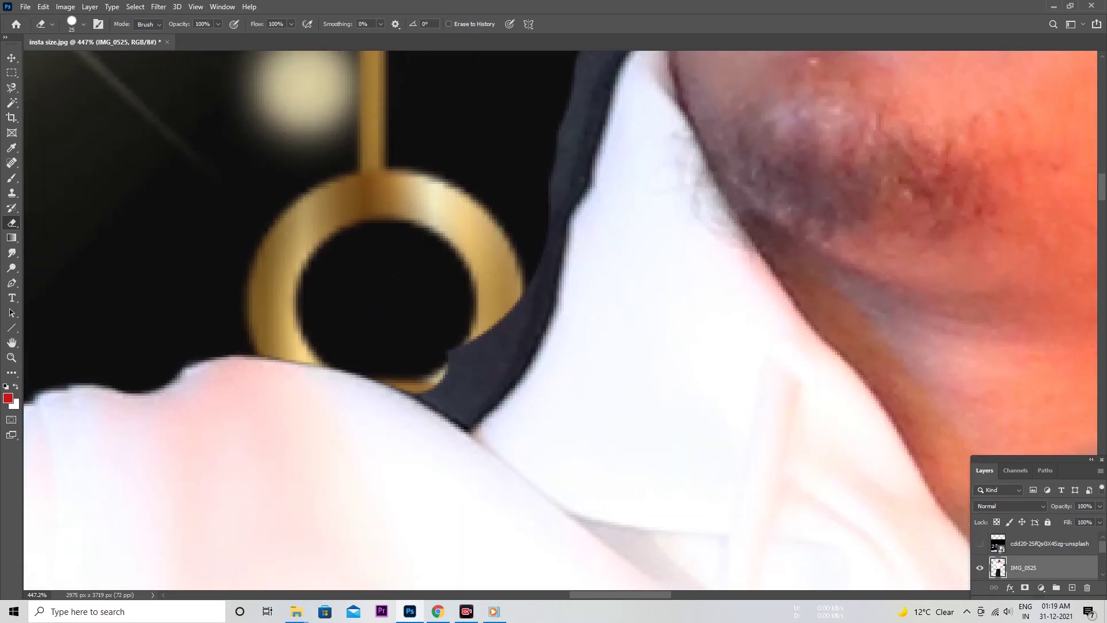
pyautogui.hscroll(-1, 554, 318)
pyautogui.scroll(1, 554, 318)
pyautogui.scroll(3, 554, 318)
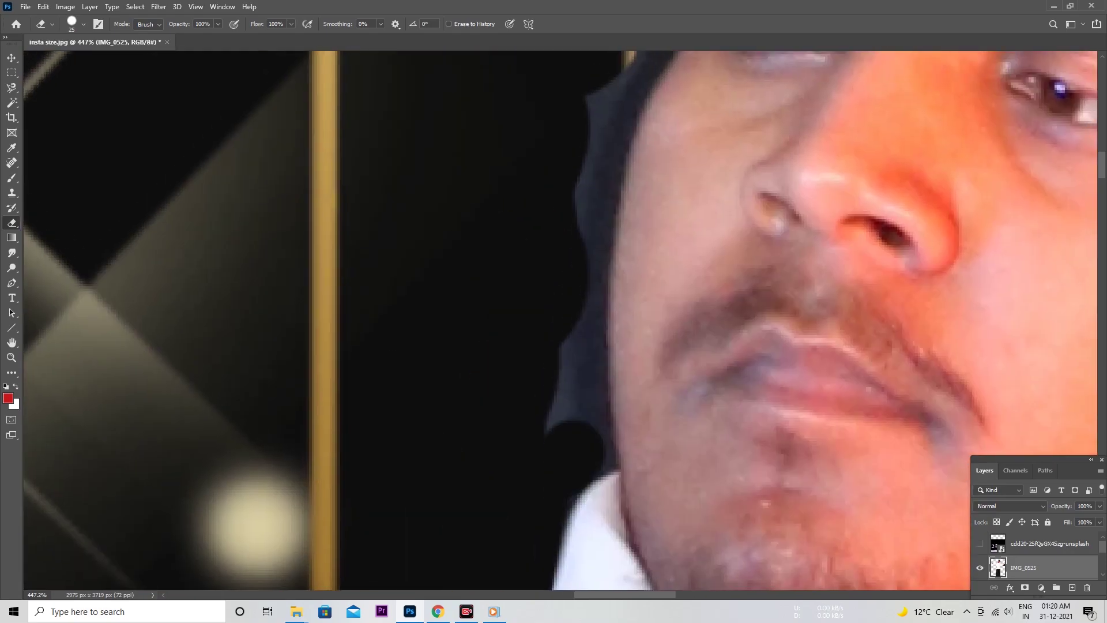
pyautogui.scroll(-3, 553, 318)
pyautogui.hscroll(-1, 554, 318)
# - Shrink the eraser to 15 px and refine the edges around the hair, ear and phone-holding hand
pyautogui.press('[')
pyautogui.scroll(3, 554, 318)
pyautogui.hscroll(2, 553, 318)
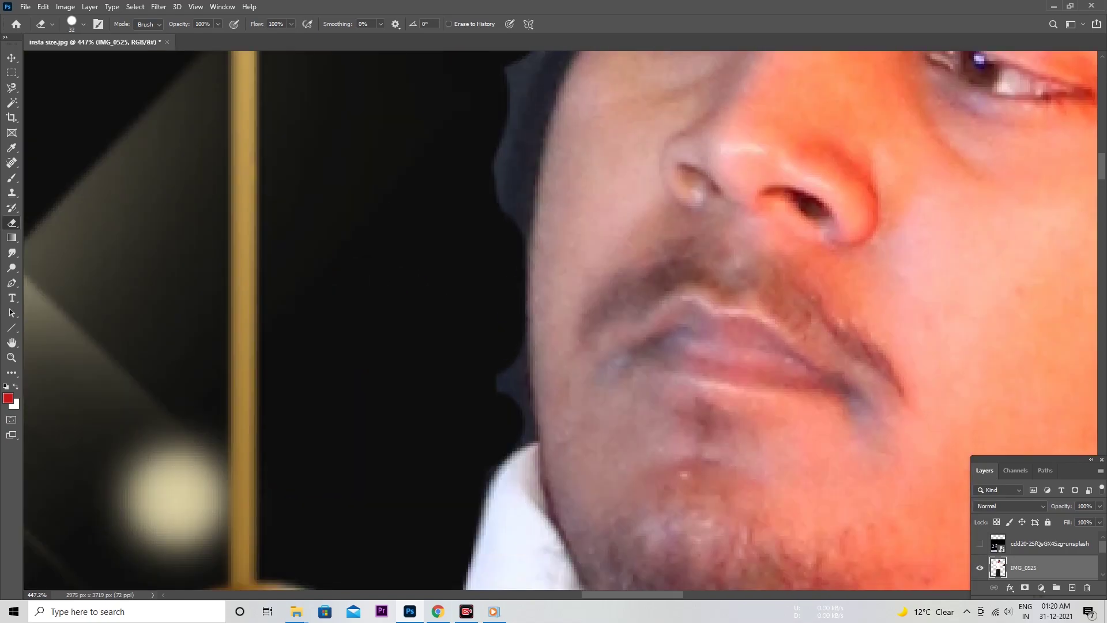
pyautogui.scroll(2, 554, 318)
pyautogui.scroll(2, 553, 319)
pyautogui.scroll(2, 553, 319)
pyautogui.hscroll(1, 554, 319)
pyautogui.scroll(2, 553, 318)
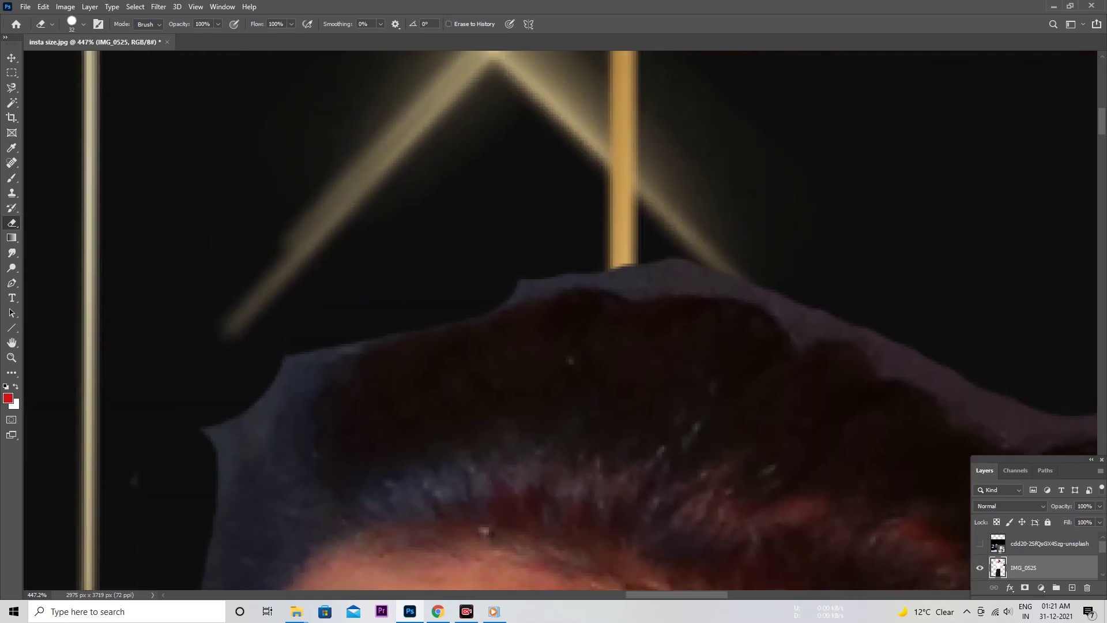
pyautogui.scroll(-2, 553, 318)
pyautogui.hscroll(-1, 553, 318)
pyautogui.hscroll(3, 553, 318)
pyautogui.scroll(3, 553, 318)
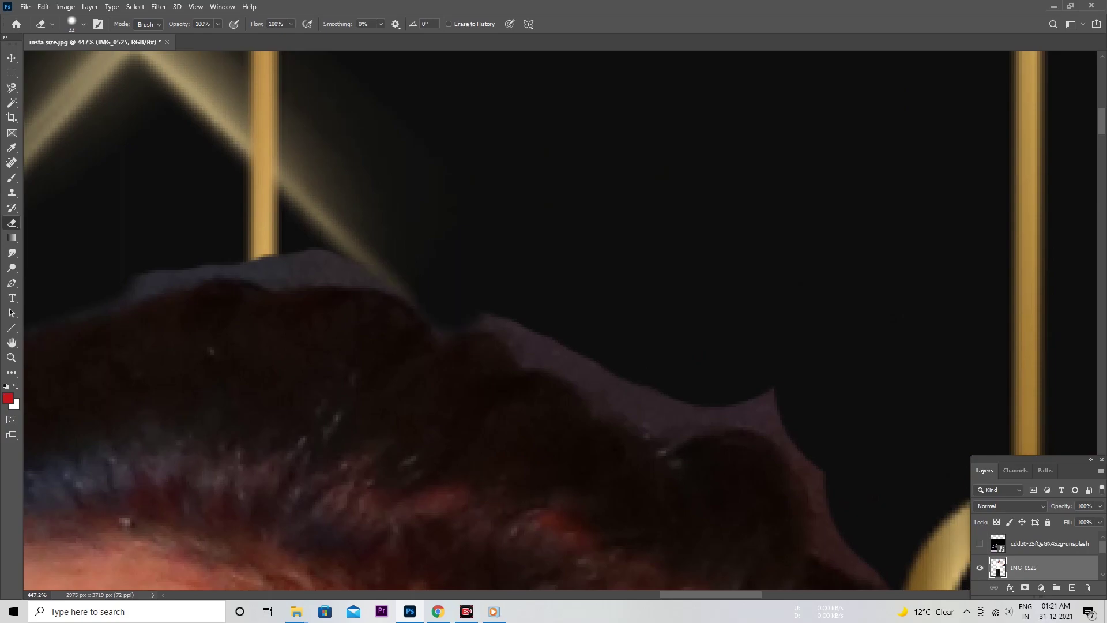
pyautogui.hscroll(-2, 554, 318)
pyautogui.hscroll(3, 553, 318)
pyautogui.scroll(-1, 553, 318)
pyautogui.scroll(-1, 553, 319)
pyautogui.scroll(-2, 554, 318)
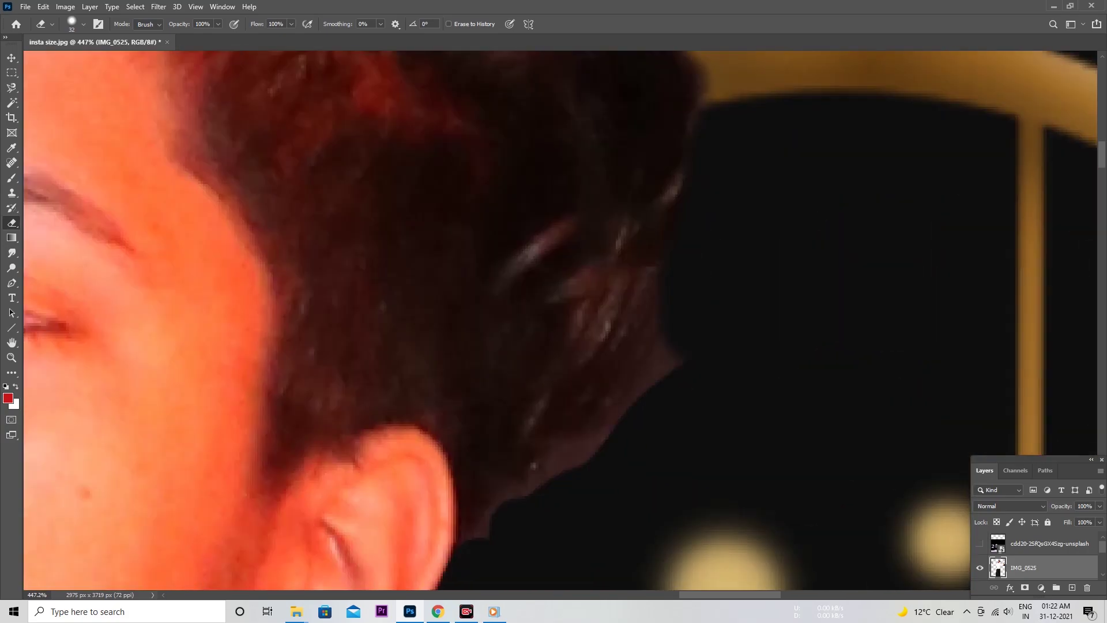
pyautogui.scroll(-1, 553, 318)
pyautogui.scroll(-2, 554, 318)
pyautogui.scroll(3, 553, 318)
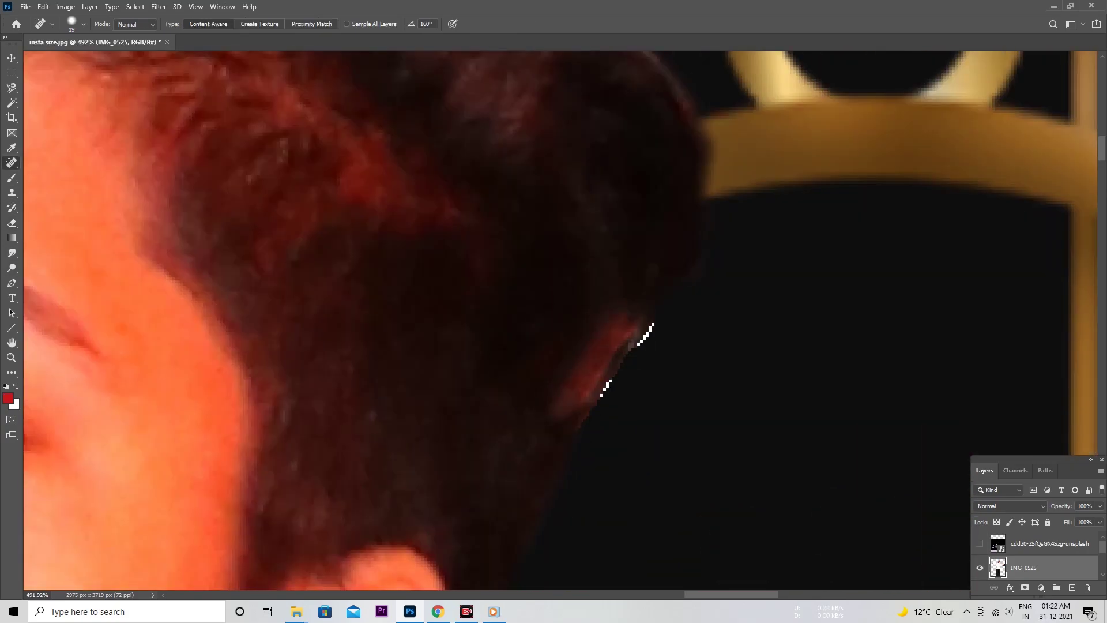
pyautogui.scroll(-2, 553, 318)
pyautogui.scroll(-2, 554, 318)
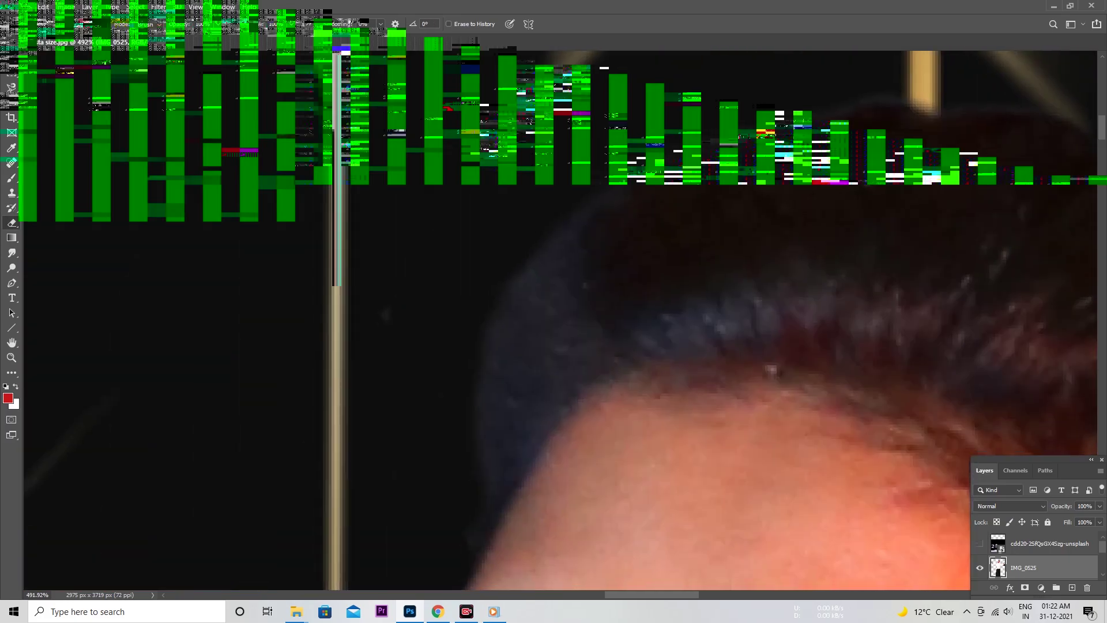
pyautogui.hscroll(2, 553, 318)
pyautogui.rightClick(570, 241)
pyautogui.scroll(-3, 554, 318)
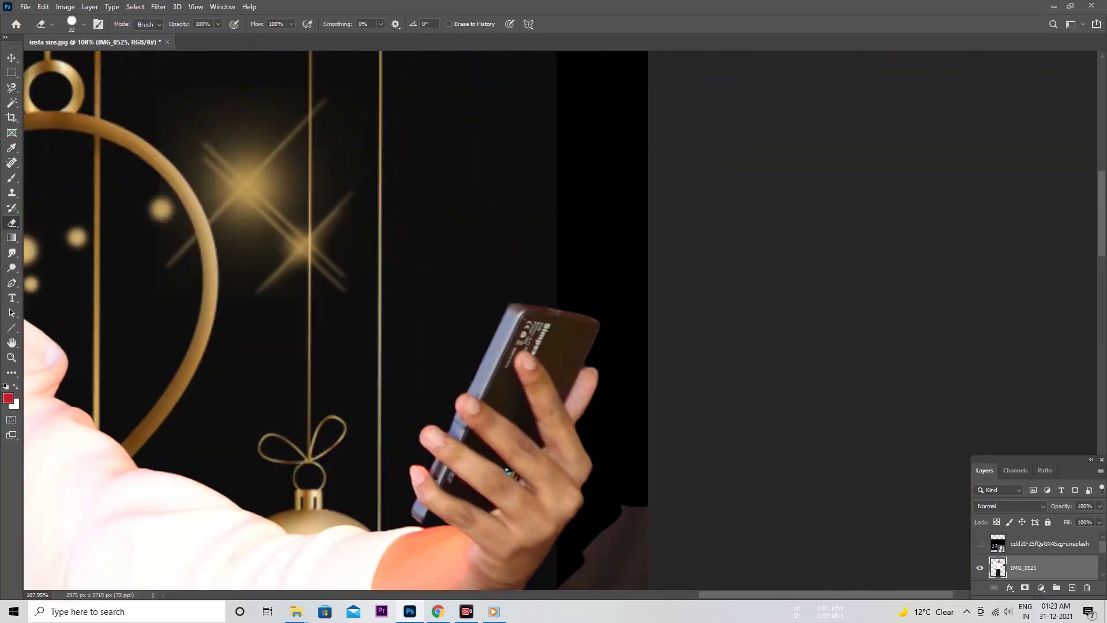
# - Zoom in along the man's dark trousers and reopen the eraser size settings
pyautogui.scroll(3, 553, 318)
pyautogui.rightClick(623, 339)
pyautogui.scroll(-3, 553, 318)
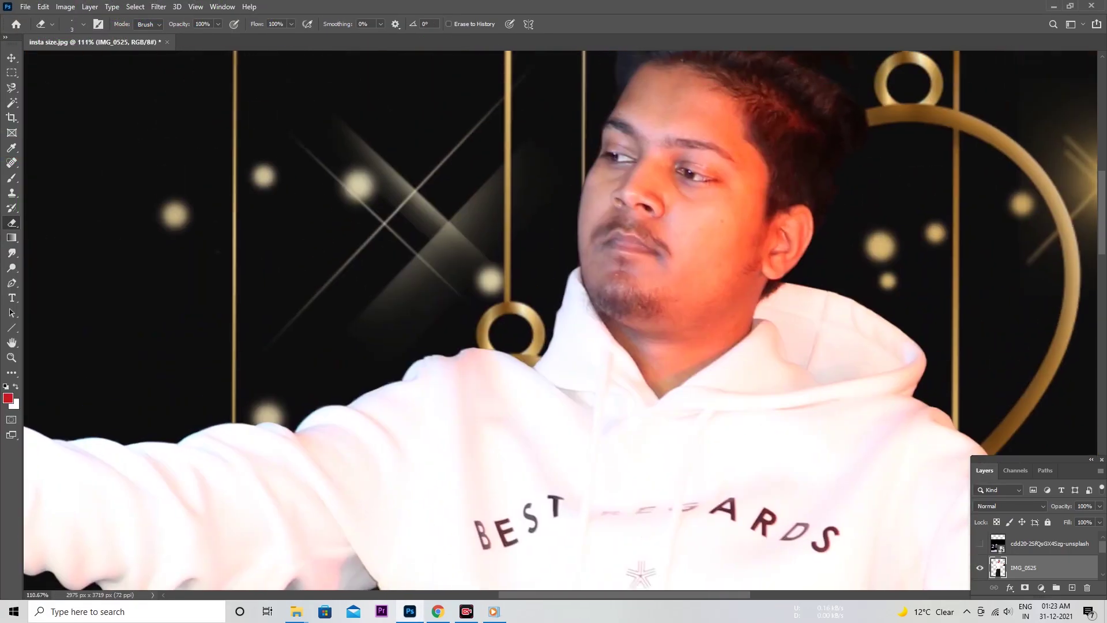
pyautogui.scroll(-2, 554, 318)
pyautogui.scroll(2, 553, 318)
pyautogui.scroll(-2, 553, 318)
pyautogui.scroll(5, 553, 319)
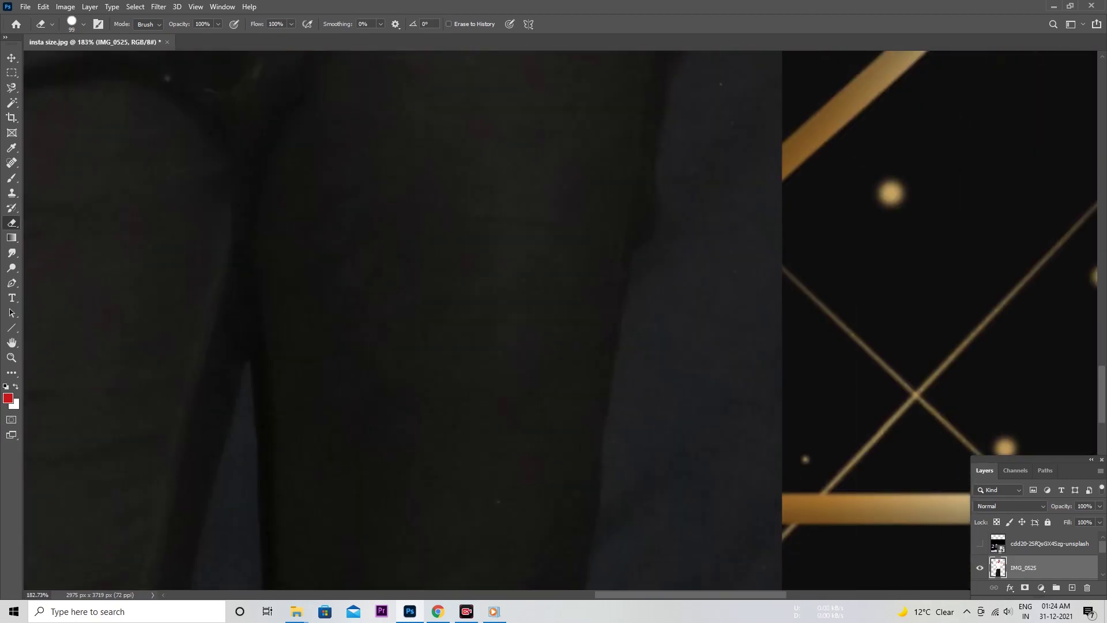
pyautogui.scroll(-2, 553, 318)
pyautogui.scroll(2, 553, 318)
pyautogui.scroll(-3, 554, 318)
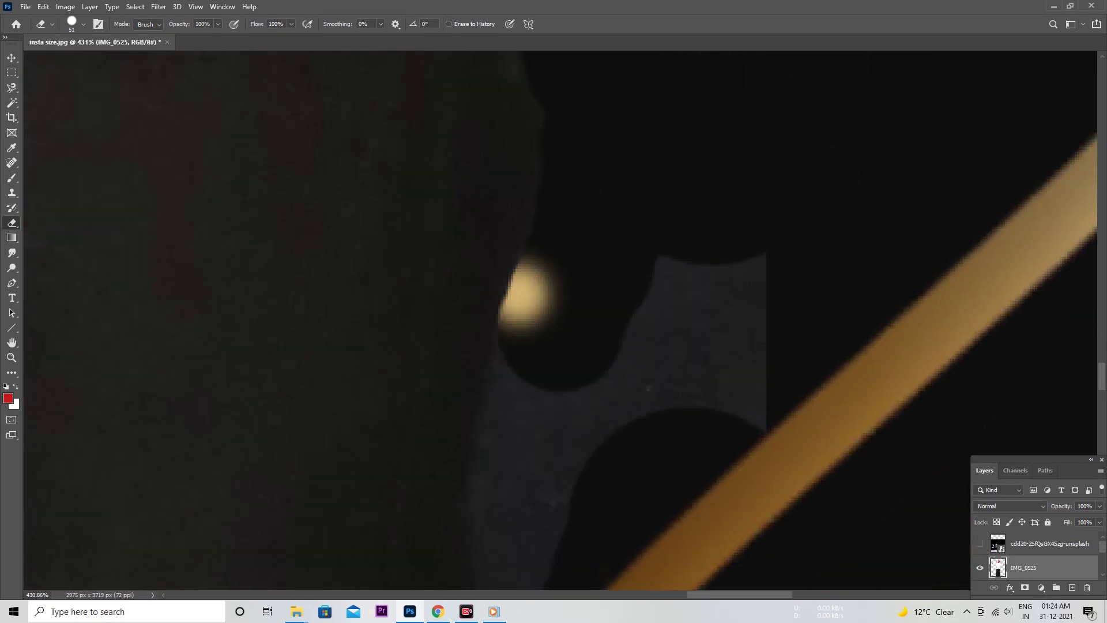
pyautogui.scroll(3, 553, 319)
pyautogui.scroll(-3, 554, 318)
# - Erase the background fringe along the trouser edges, resizing the eraser with [ and ]
pyautogui.press('[')
pyautogui.press('[')
pyautogui.press(']')
pyautogui.press(']')
pyautogui.press(']')
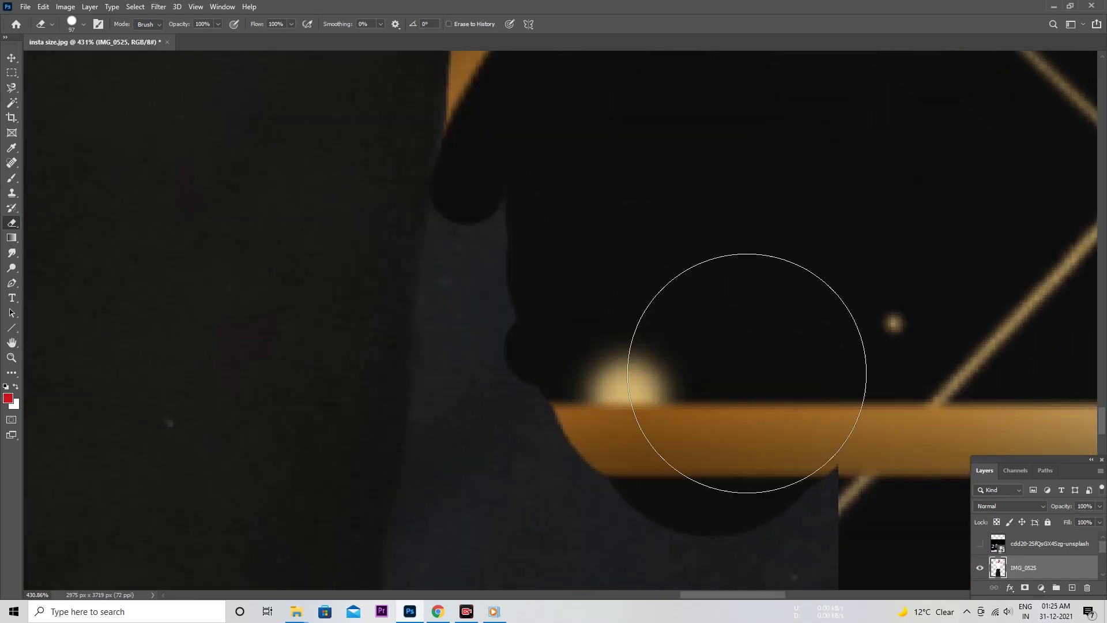
pyautogui.scroll(-5, 746, 358)
pyautogui.scroll(1, 746, 358)
pyautogui.scroll(5, 630, 366)
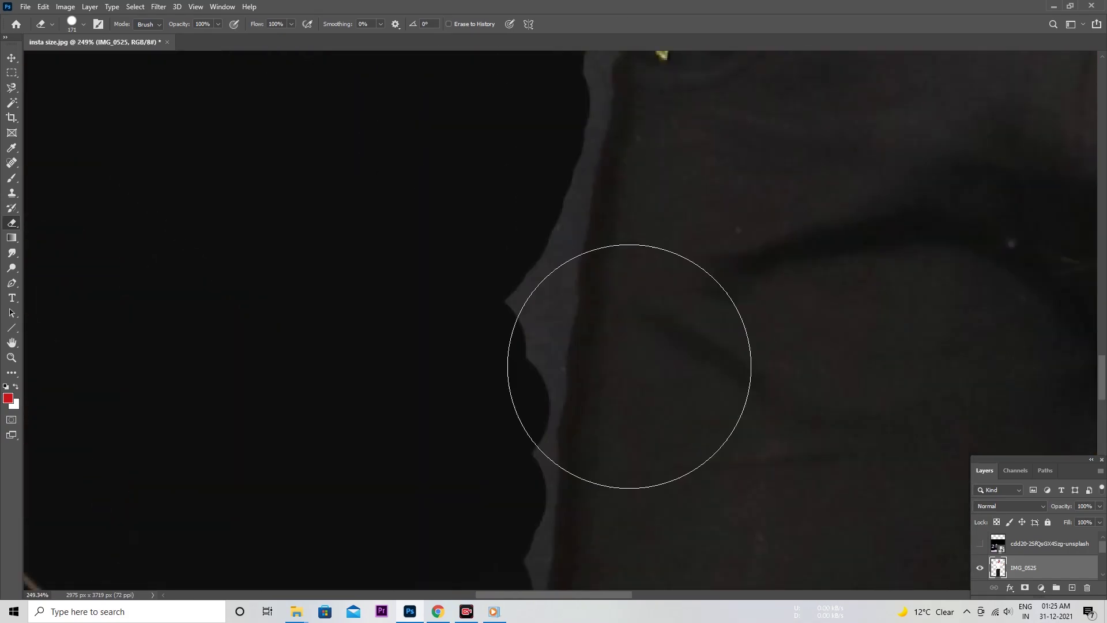
pyautogui.press('[')
pyautogui.press('[')
pyautogui.press('[')
pyautogui.scroll(3, 630, 366)
pyautogui.scroll(-5, 553, 319)
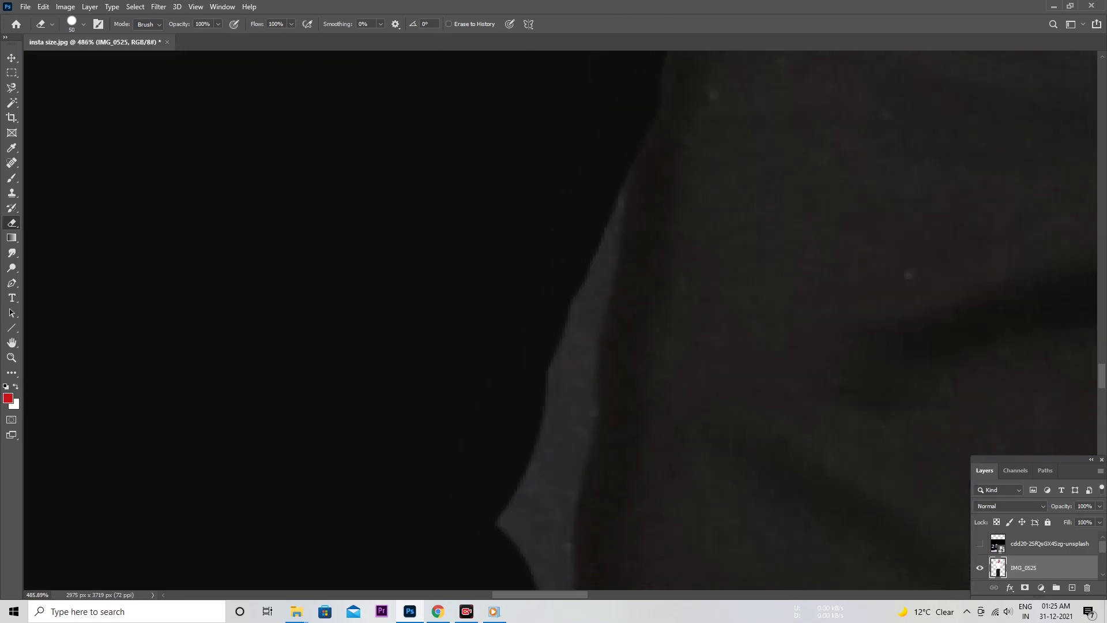
pyautogui.scroll(-3, 554, 319)
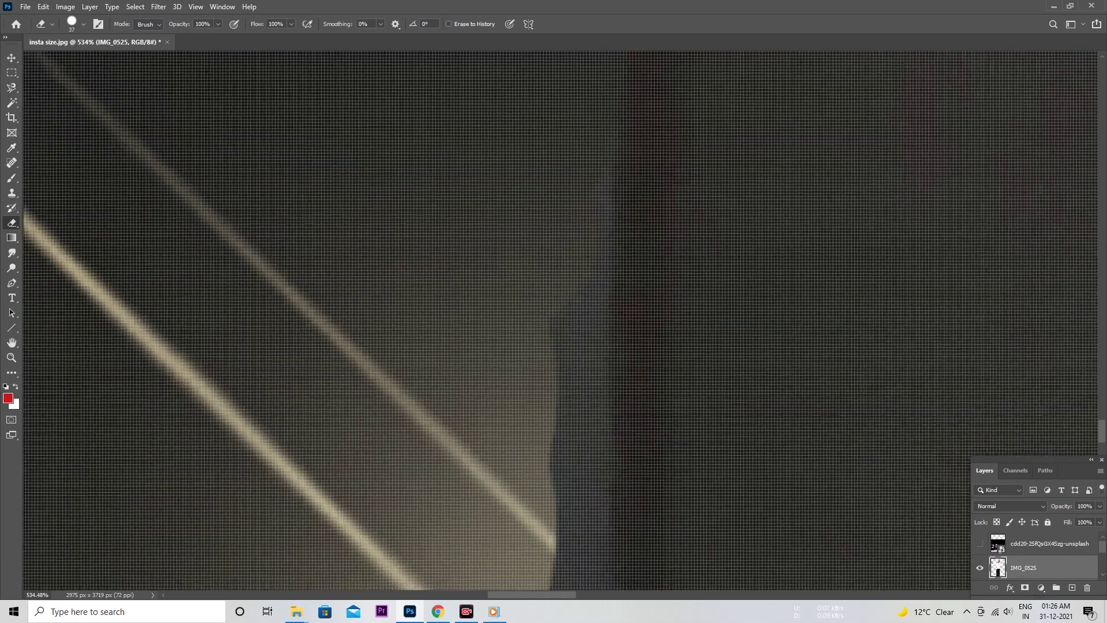
pyautogui.scroll(-5, 553, 319)
pyautogui.press('[')
pyautogui.press('[')
pyautogui.scroll(5, 553, 318)
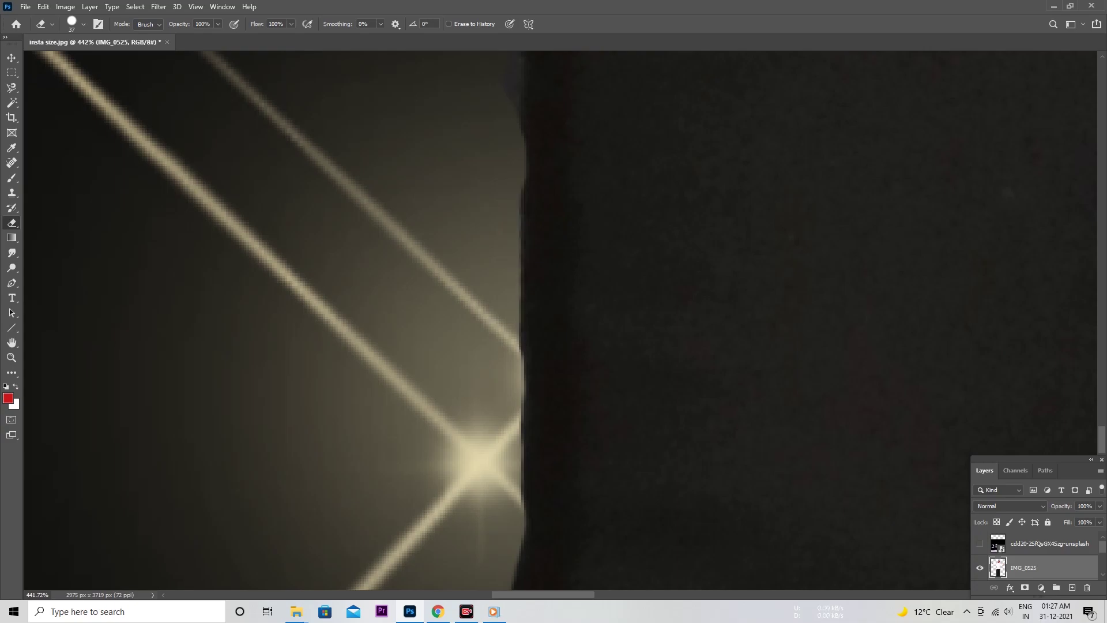
pyautogui.scroll(-5, 554, 318)
pyautogui.scroll(-5, 553, 318)
pyautogui.scroll(-5, 553, 318)
pyautogui.scroll(-5, 554, 318)
pyautogui.press('super+s')
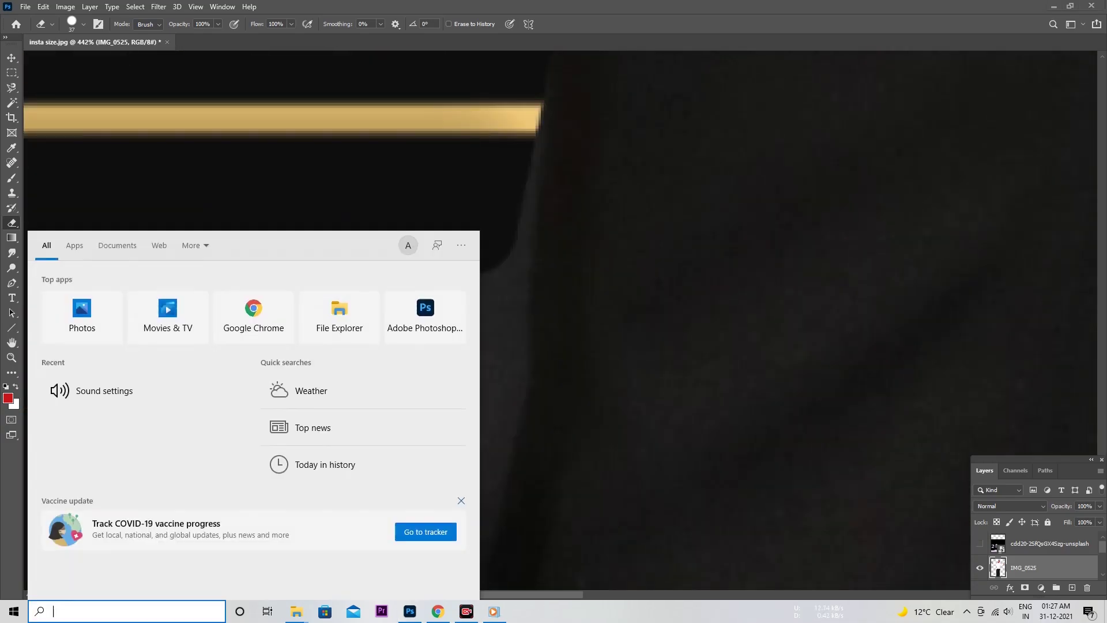
pyautogui.press('Escape')
# - Fit the whole image on screen to review the refined cutout under the 2022 artwork
pyautogui.hotkey('ctrl', '0')
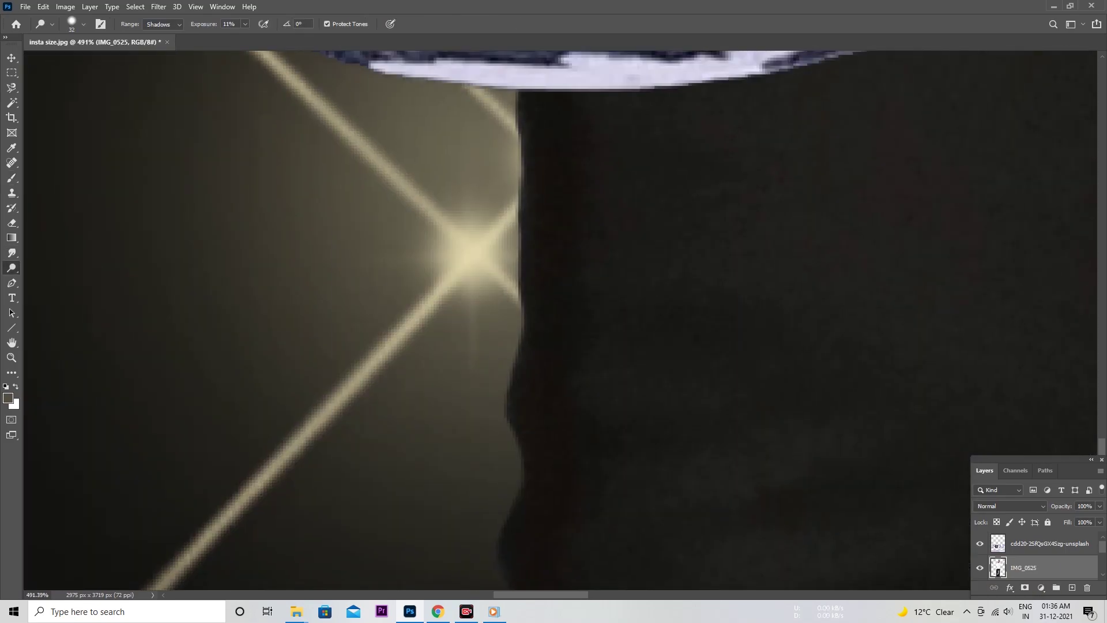
pyautogui.hotkey('ctrl', '0')
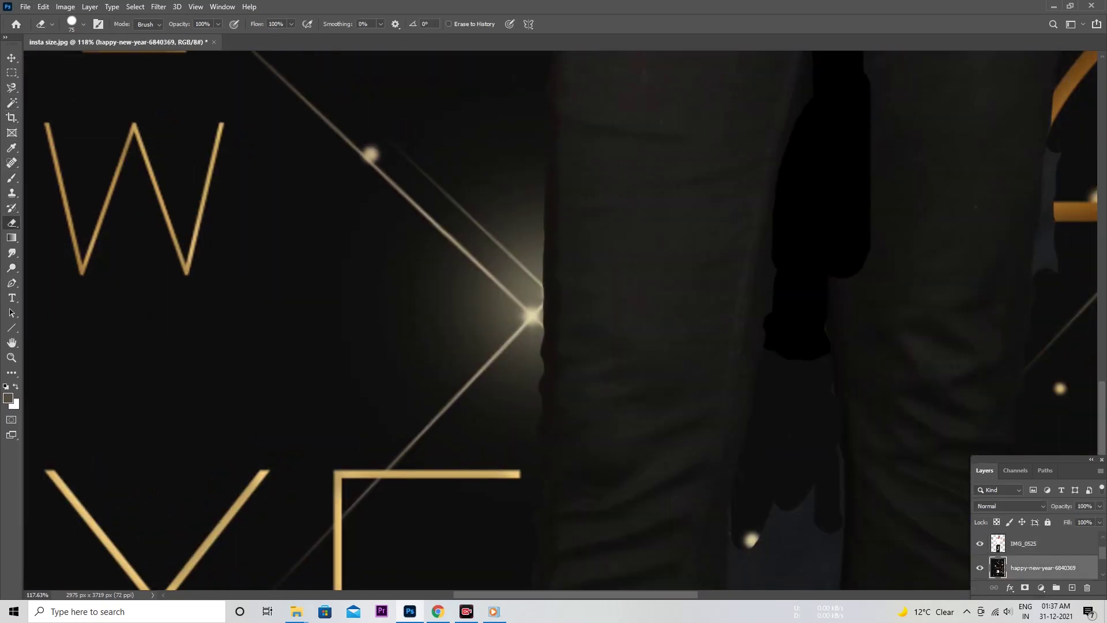
pyautogui.scroll(5, 403, 461)
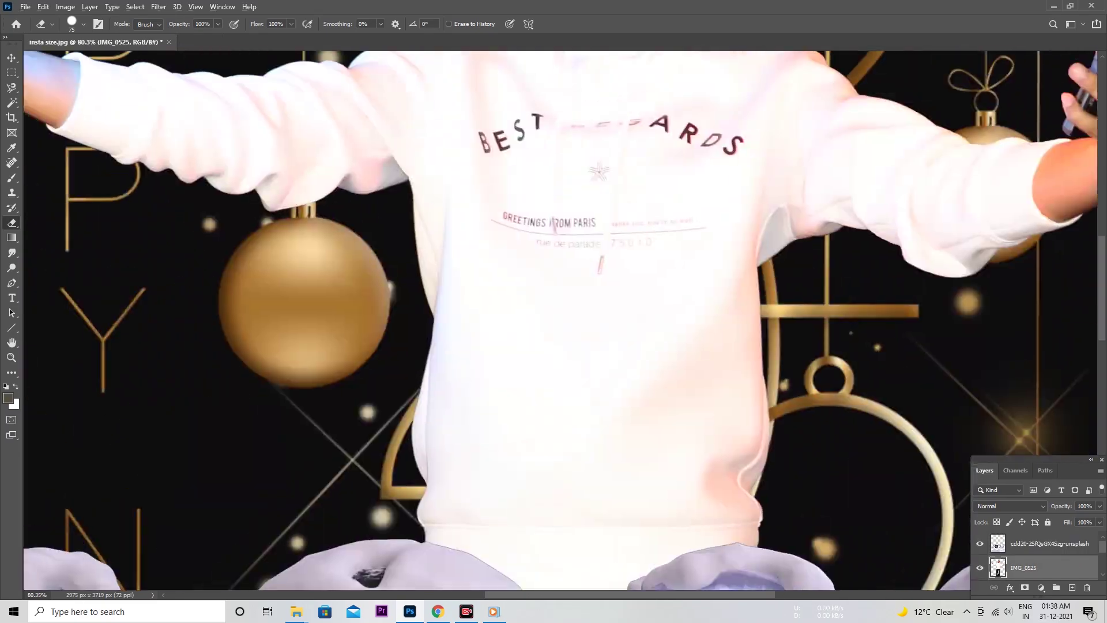
pyautogui.hotkey('ctrl', '0')
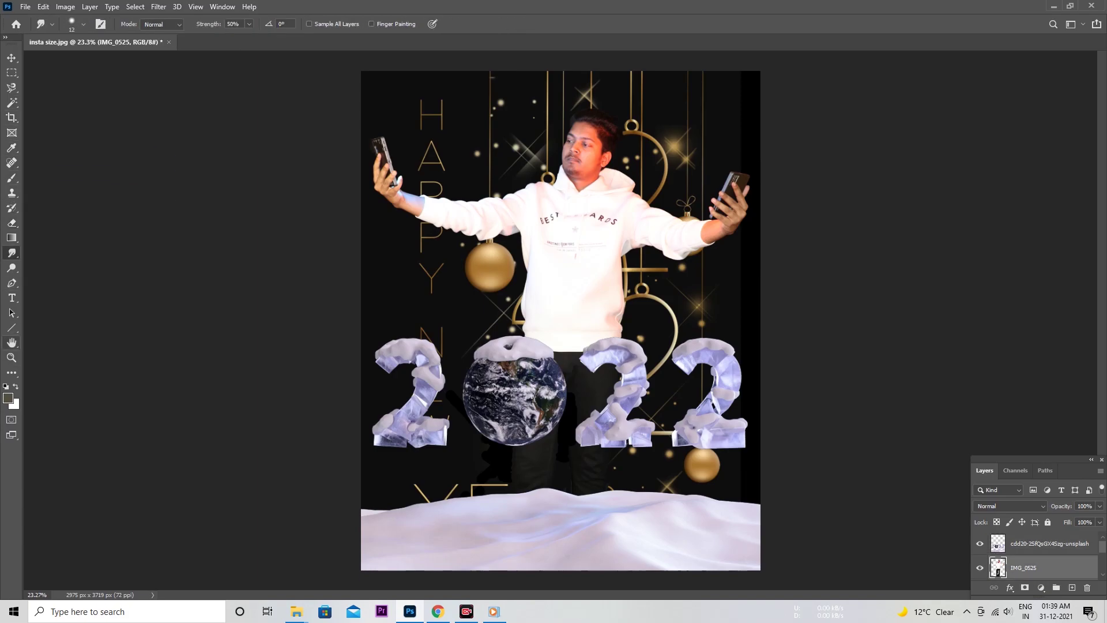
# - Choose a brush preset and paint colour for the Earth glow, and select the 2022/Earth layer
pyautogui.press('b')
pyautogui.scroll(5, 570, 388)
pyautogui.rightClick(546, 220)
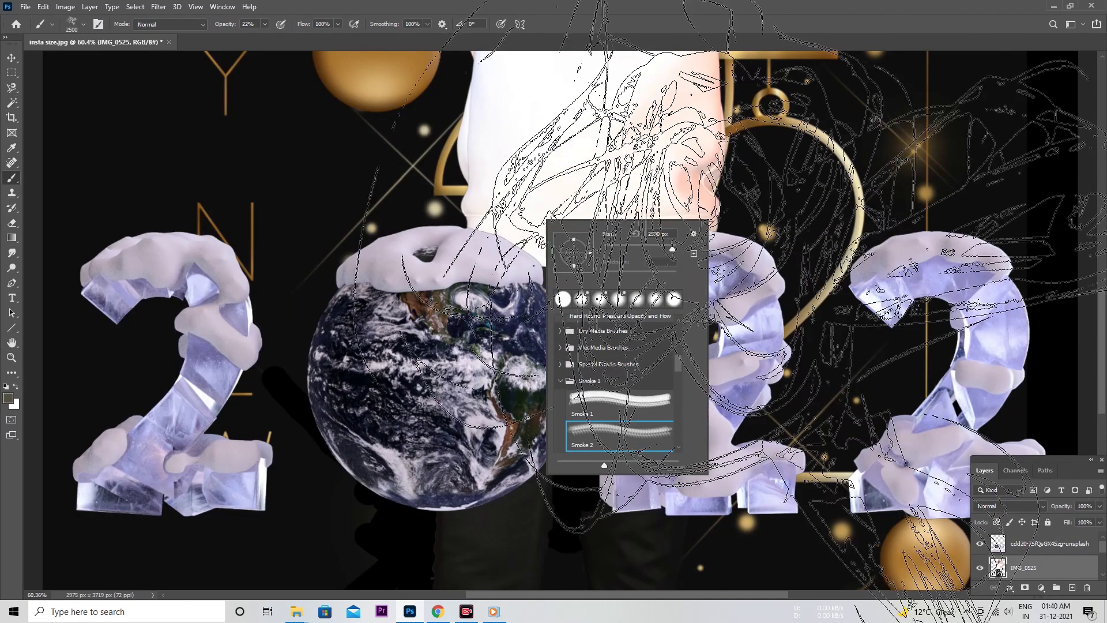
pyautogui.scroll(-5, 560, 317)
pyautogui.click(8, 397)
pyautogui.scroll(3, 576, 346)
pyautogui.rightClick(487, 268)
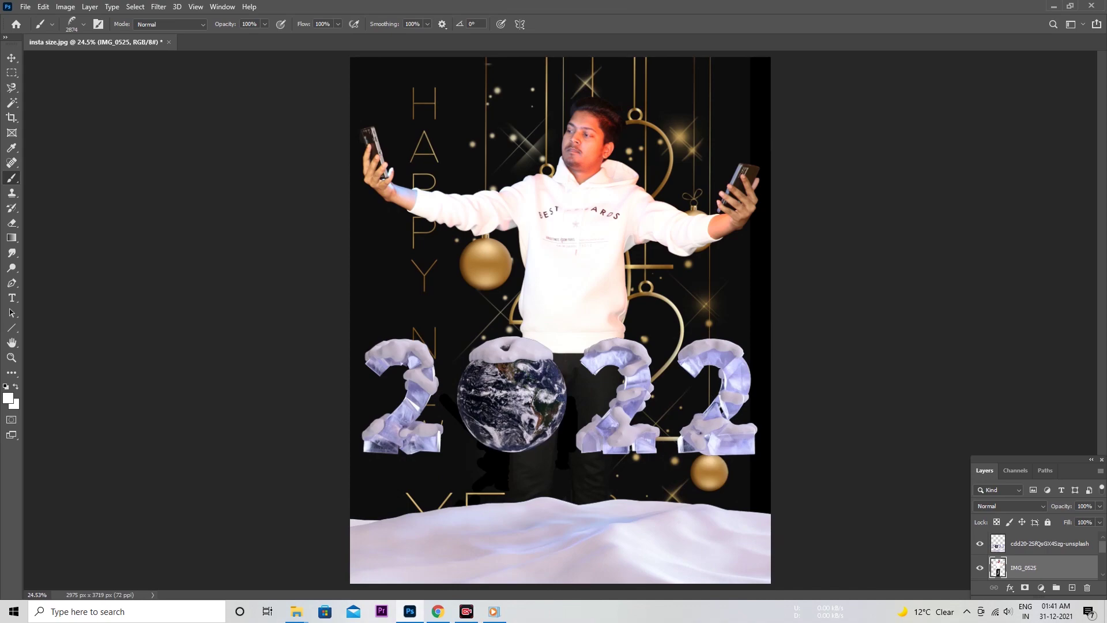
pyautogui.click(1049, 543)
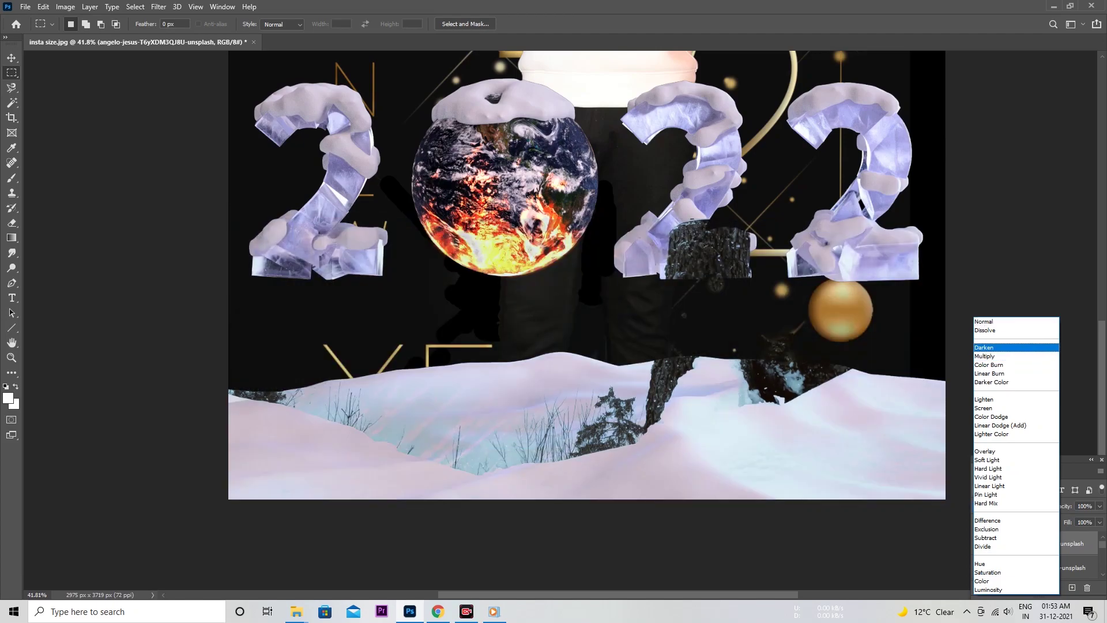
# - Set the tree photo's blend mode to Linear Burn and marquee-select a rectangle over the snow
pyautogui.click(988, 373)
pyautogui.moveTo(927, 349); pyautogui.dragTo(748, 288)
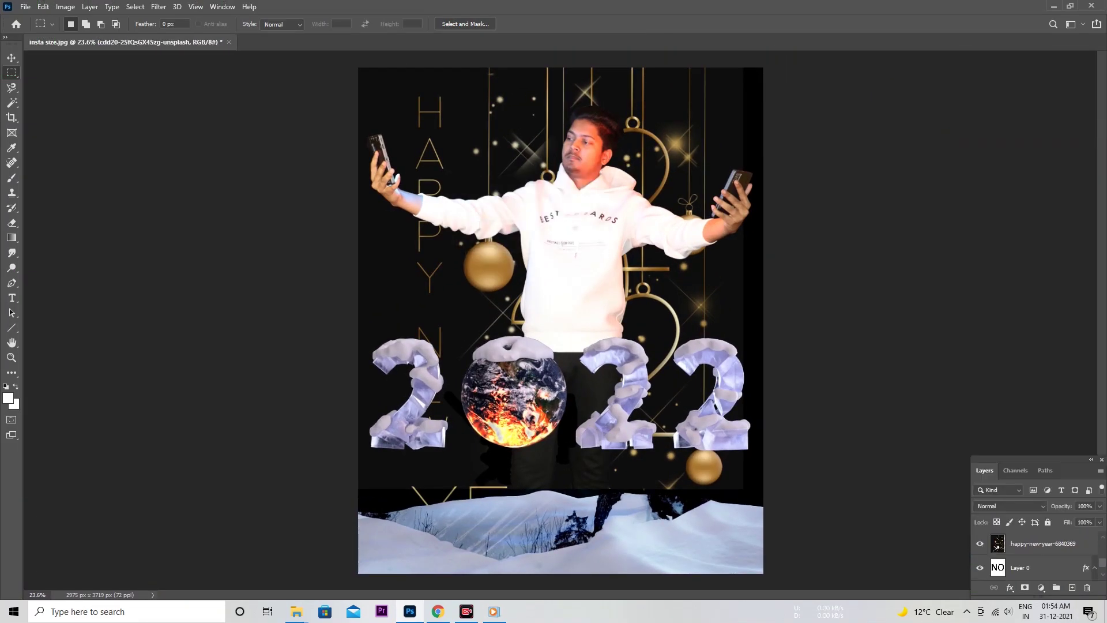
pyautogui.scroll(3, 1026, 547)
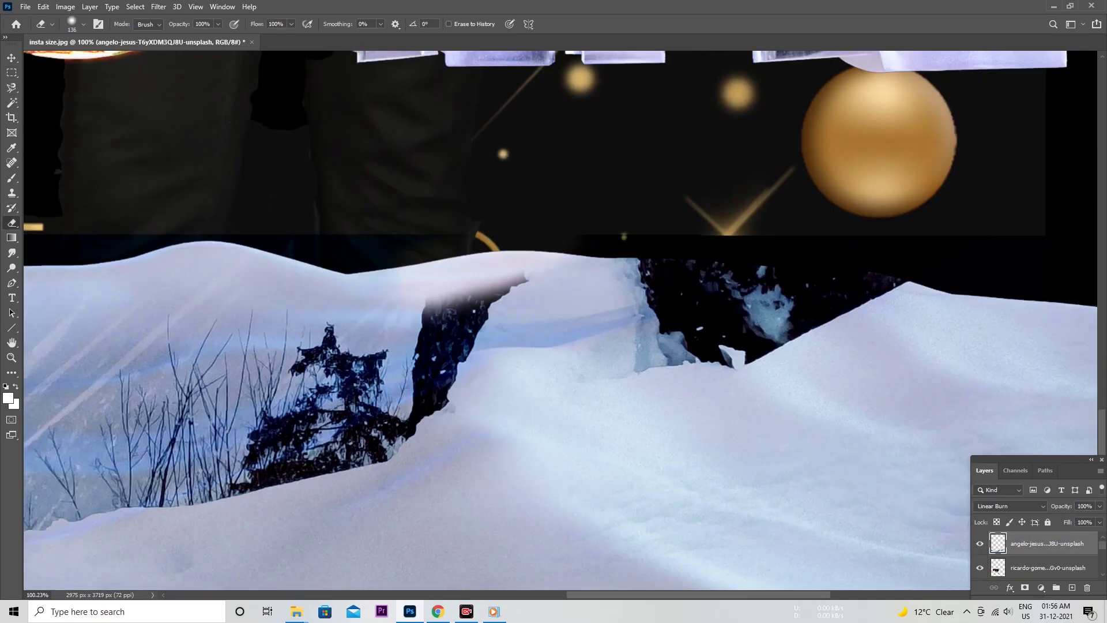
# - Erase the dark rock patch and the dark region left of the trees in the snow photo
pyautogui.rightClick(410, 189)
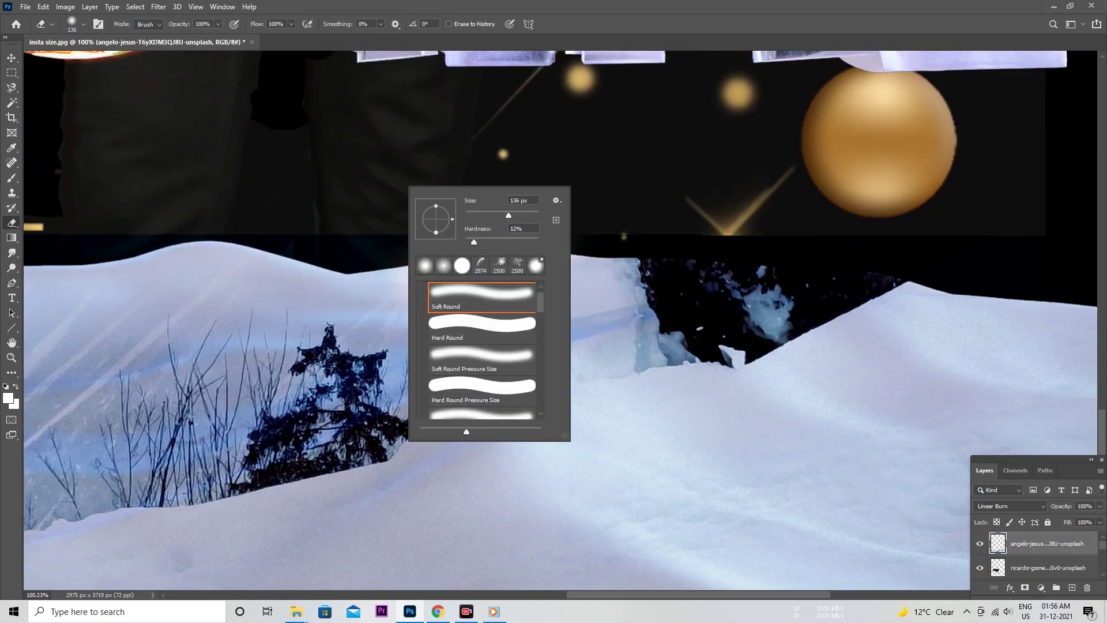
pyautogui.moveTo(461, 323); pyautogui.dragTo(836, 311)
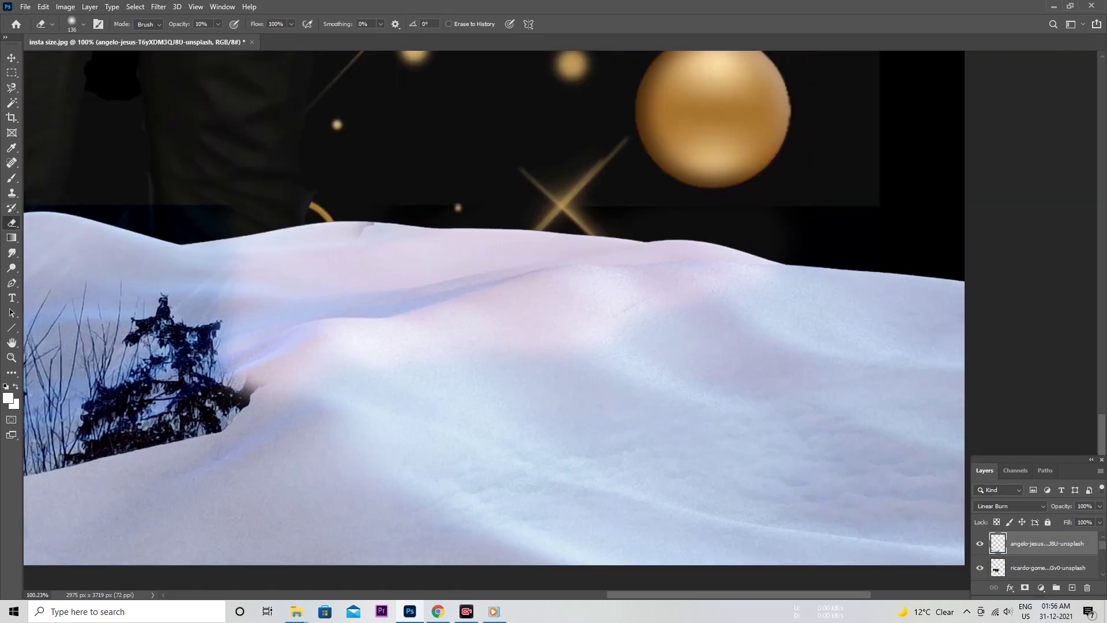
pyautogui.scroll(3, 496, 305)
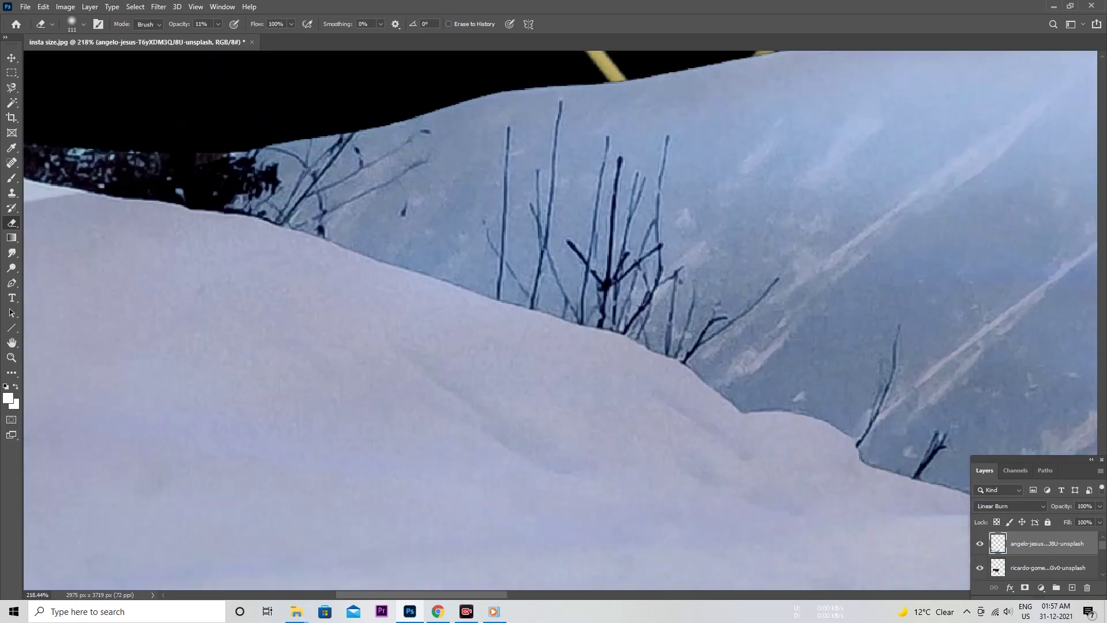
pyautogui.scroll(1, 498, 277)
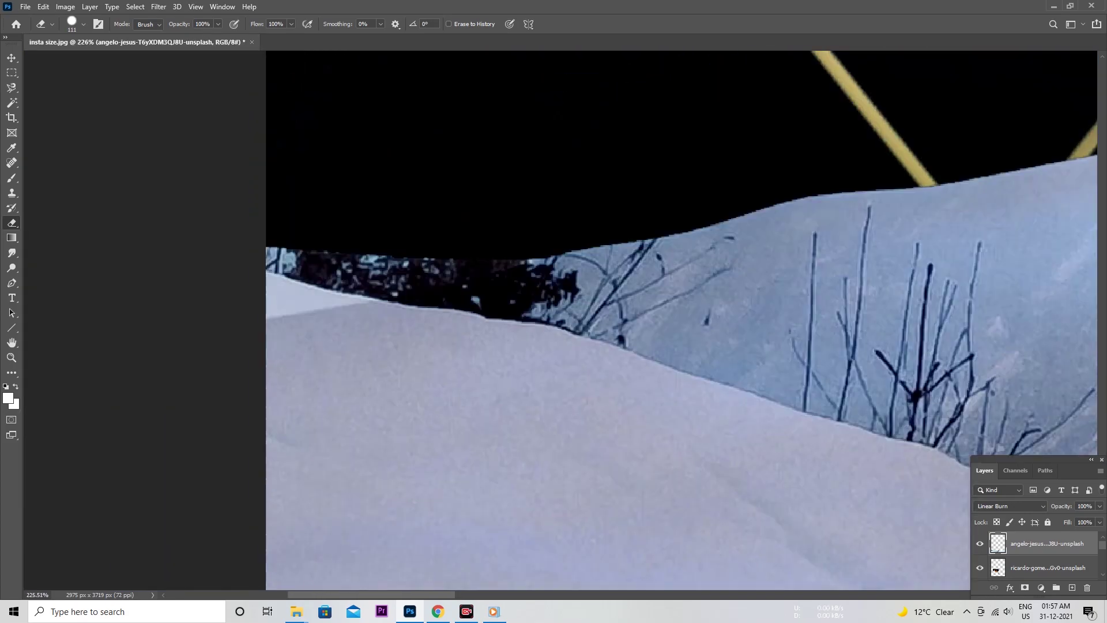
pyautogui.moveTo(334, 191); pyautogui.dragTo(530, 257)
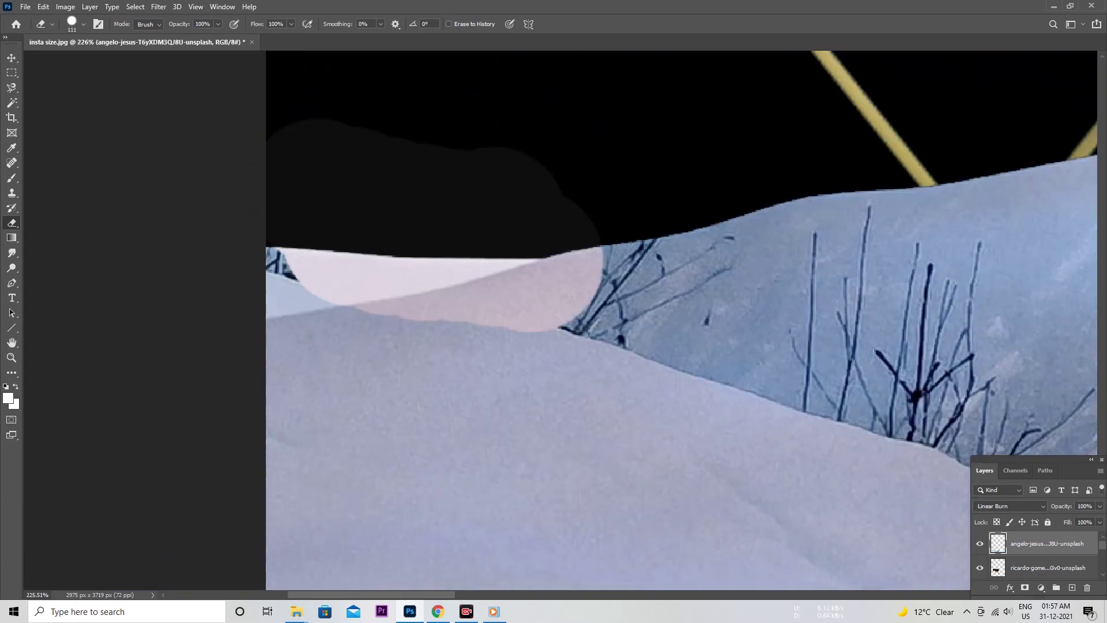
pyautogui.scroll(-4, 519, 277)
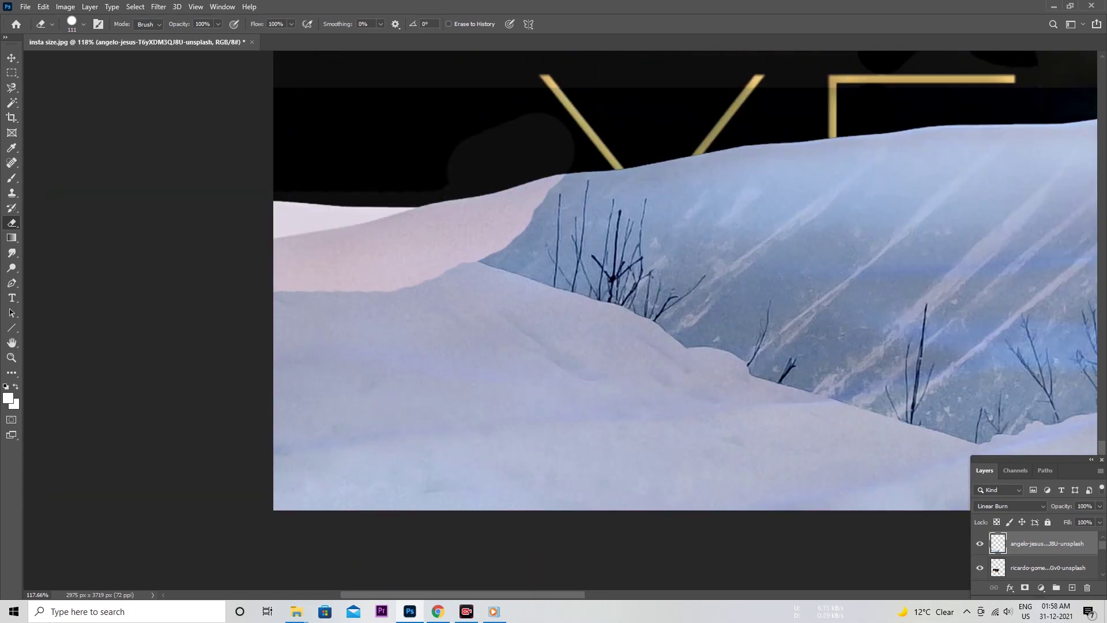
pyautogui.scroll(4, 231, 215)
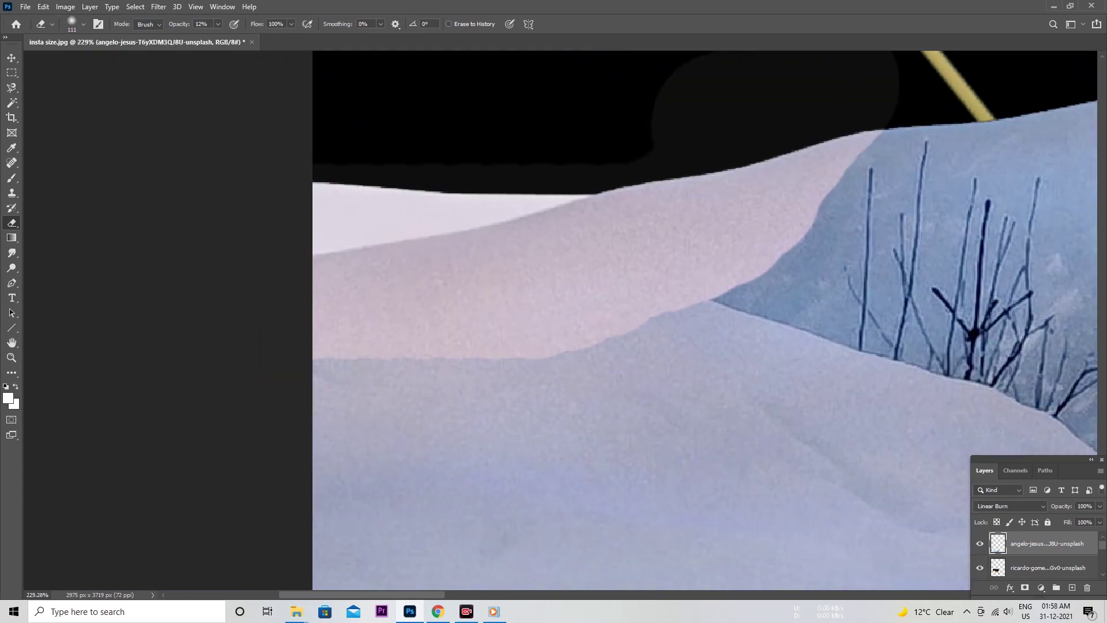
# - Lower eraser opacity to 8% and start a Hue/Saturation adjustment on the Blues
pyautogui.press('0')
pyautogui.press('8')
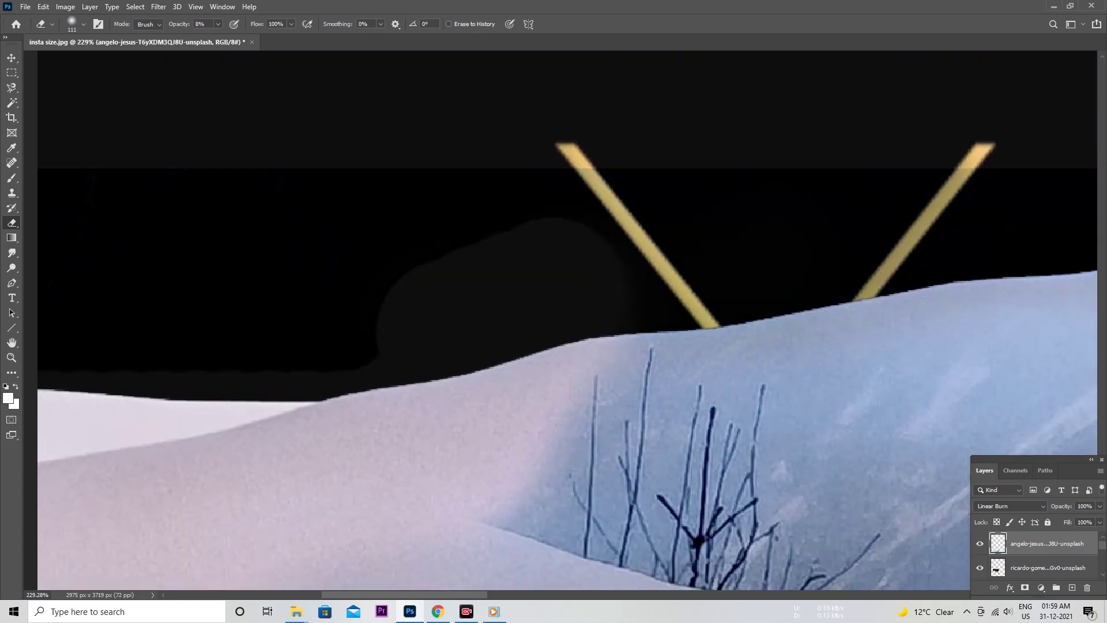
pyautogui.moveTo(749, 346); pyautogui.dragTo(433, 462)
pyautogui.scroll(-2, 361, 231)
pyautogui.scroll(-2, 360, 231)
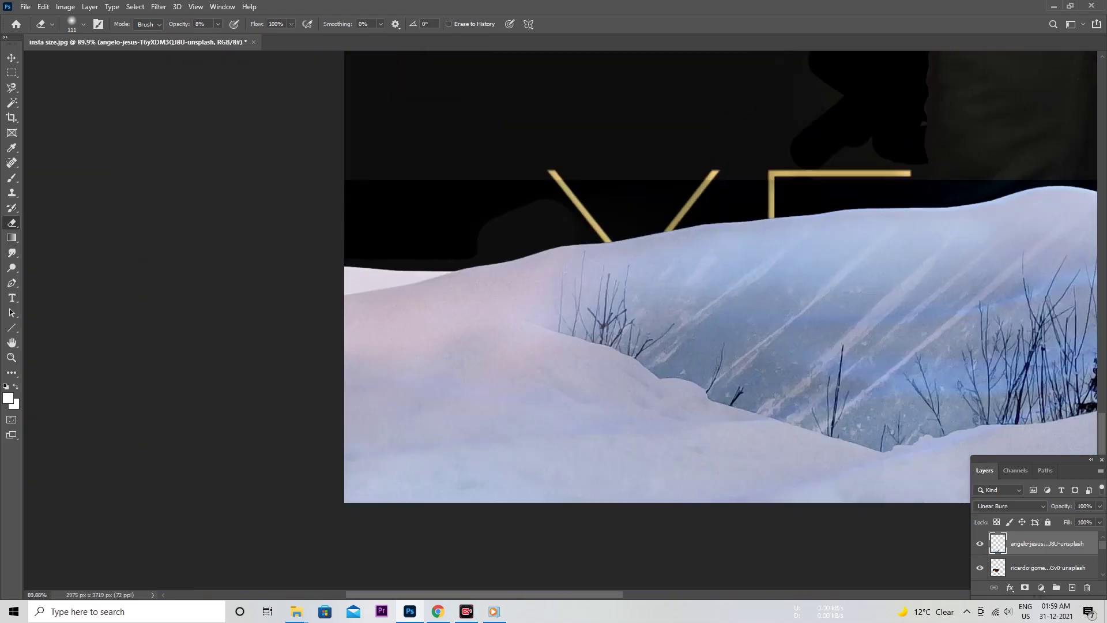
pyautogui.scroll(-2, 360, 230)
pyautogui.hotkey('ctrl', 'u')
pyautogui.click(857, 147)
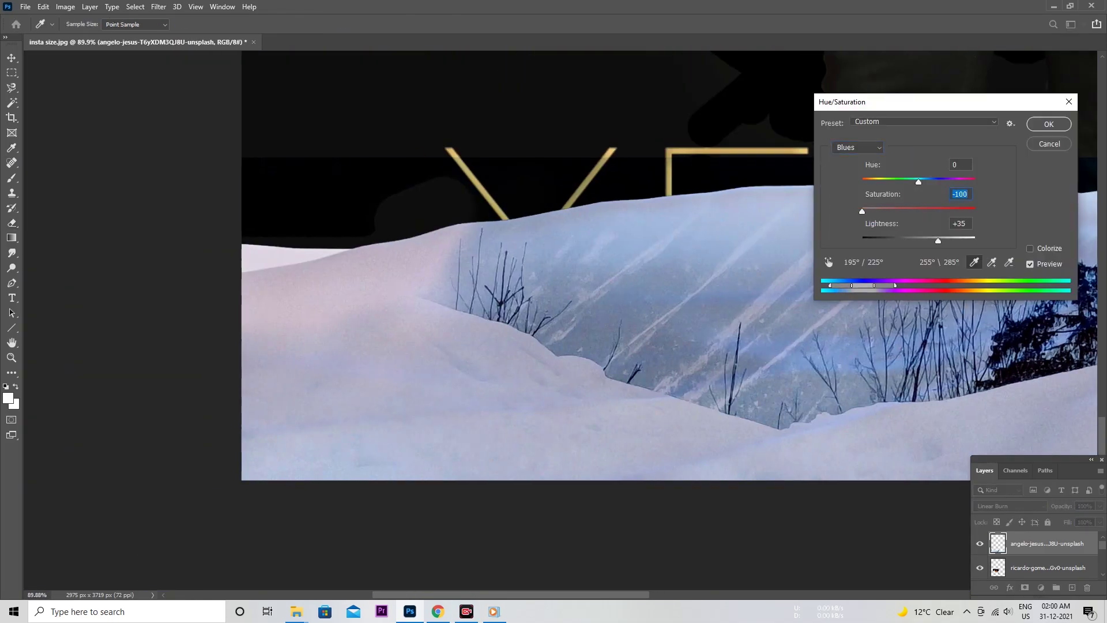
# - Adjust the Cyans, then erase the light band along the photo's top edge at full opacity
pyautogui.hotkey('alt', '5')
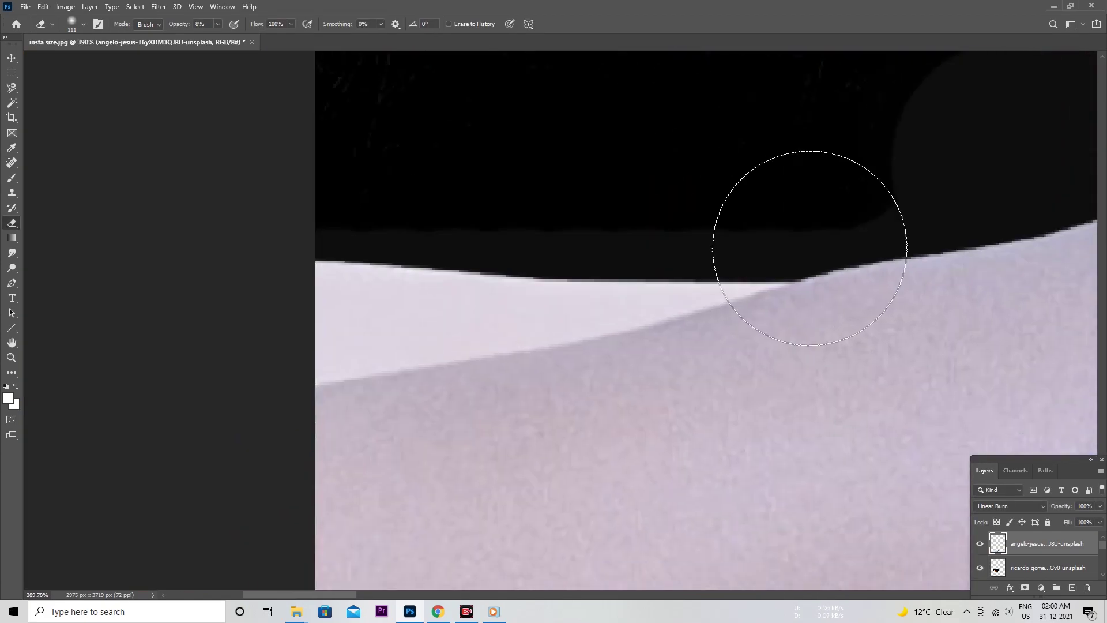
pyautogui.press('0')
pyautogui.moveTo(395, 172)
pyautogui.mouseDown()
pyautogui.moveTo(630, 198)
pyautogui.moveTo(443, 233)
pyautogui.mouseUp()
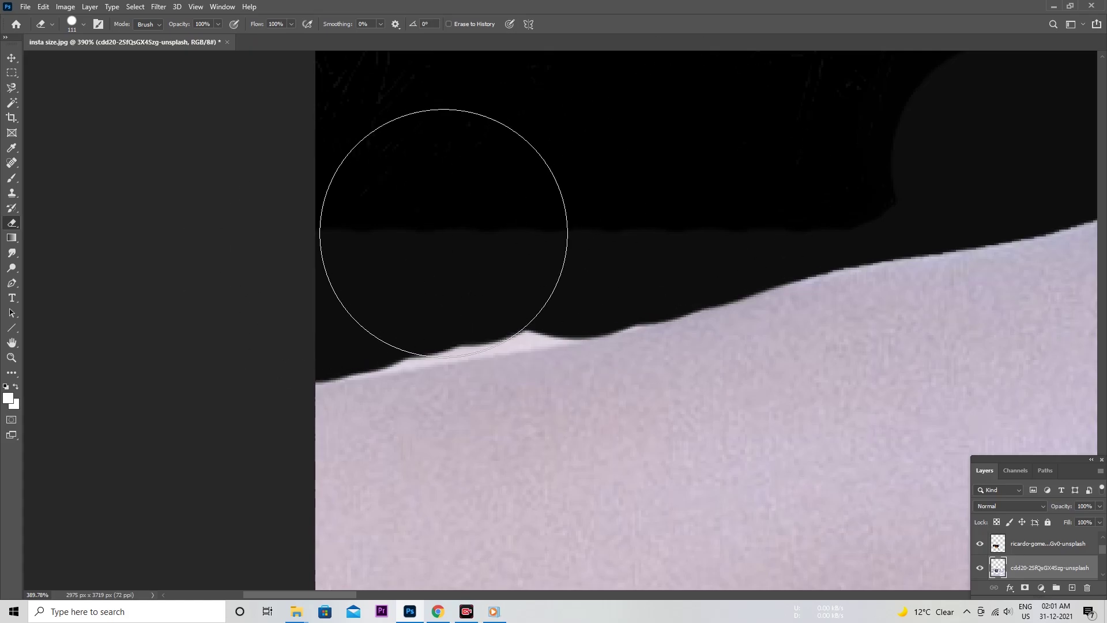
pyautogui.scroll(-10, 433, 227)
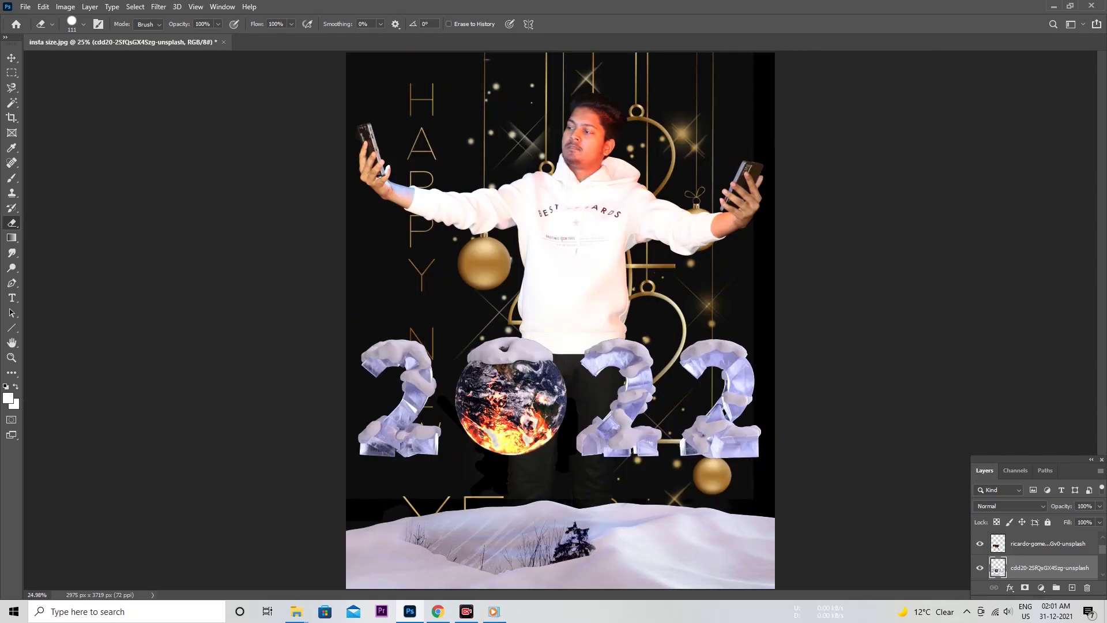
pyautogui.scroll(3, 516, 519)
pyautogui.scroll(2, 516, 519)
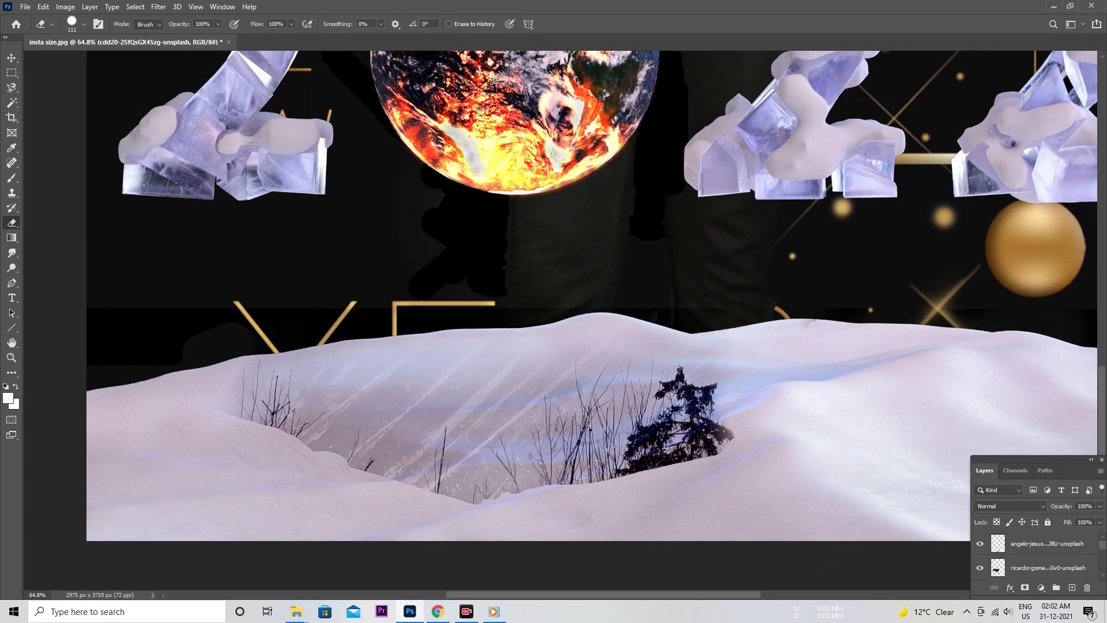
# - Switch to the Brush tool and choose a soft brush tip
pyautogui.press('b')
pyautogui.rightClick(291, 288)
pyautogui.rightClick(490, 228)
# - Add a new layer and paint red glow strokes across the snowdrift and its lower-left area
pyautogui.press('Escape')
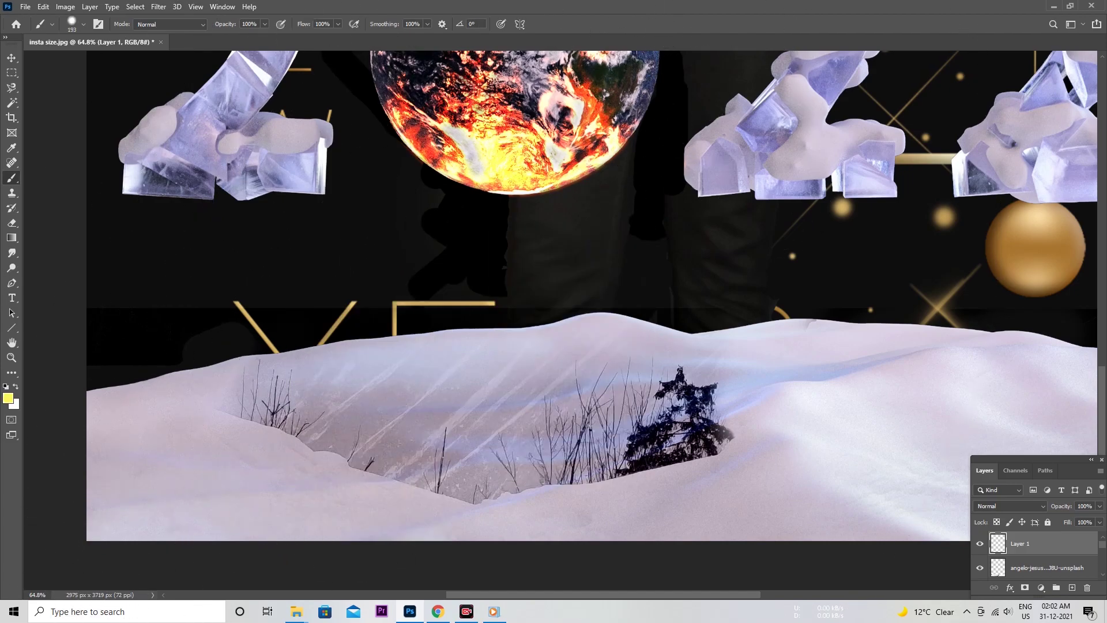
pyautogui.moveTo(242, 380); pyautogui.dragTo(663, 328)
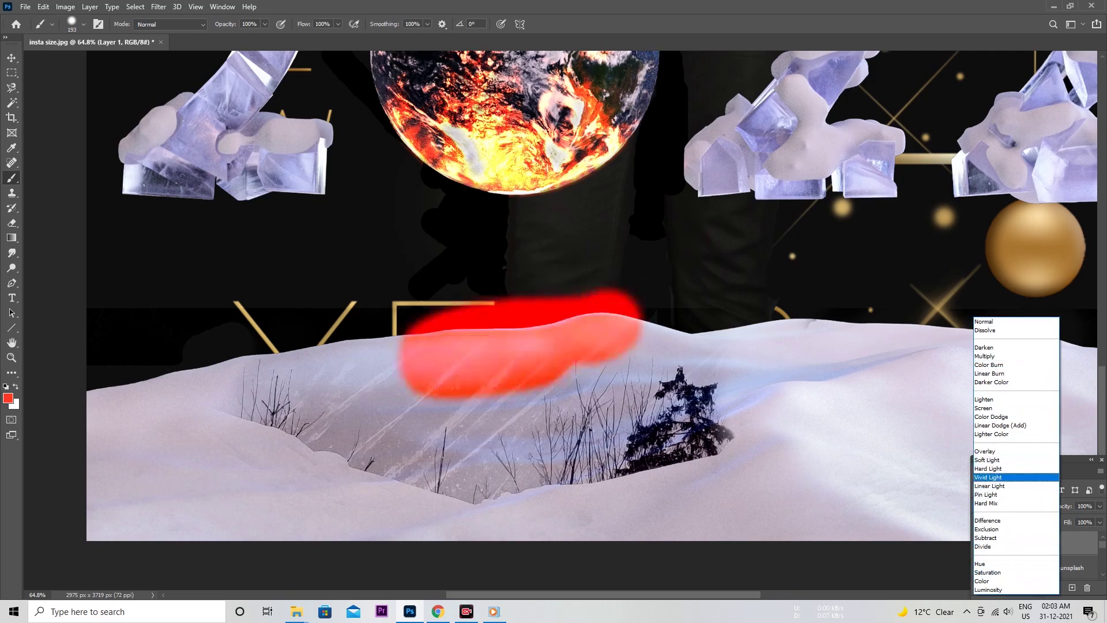
pyautogui.scroll(2, 553, 346)
pyautogui.moveTo(605, 346); pyautogui.dragTo(452, 375)
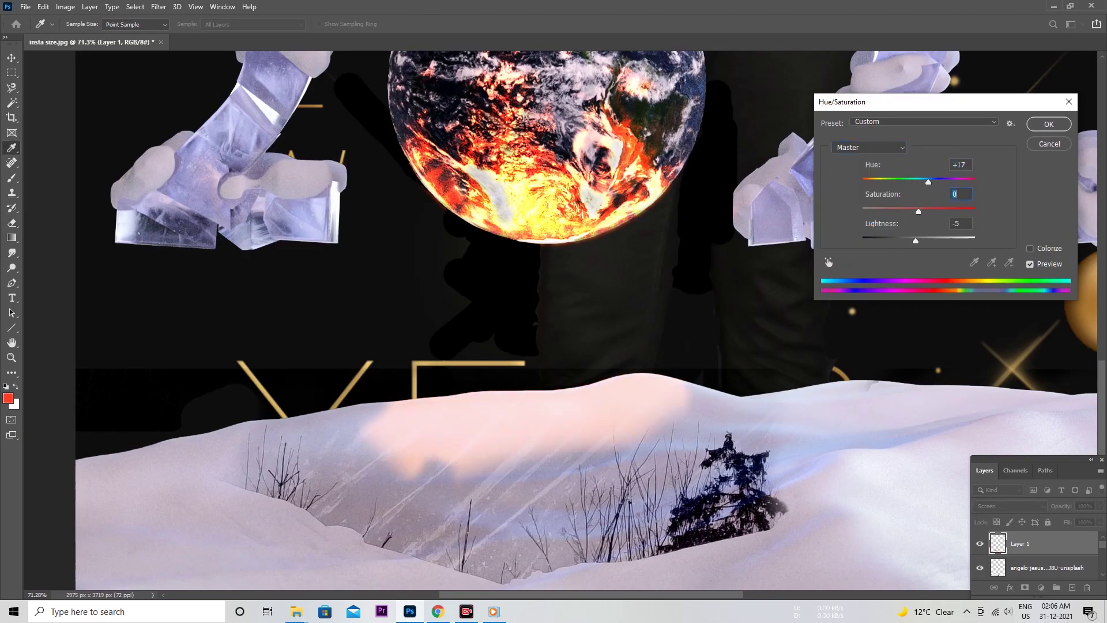
pyautogui.scroll(-10, 559, 320)
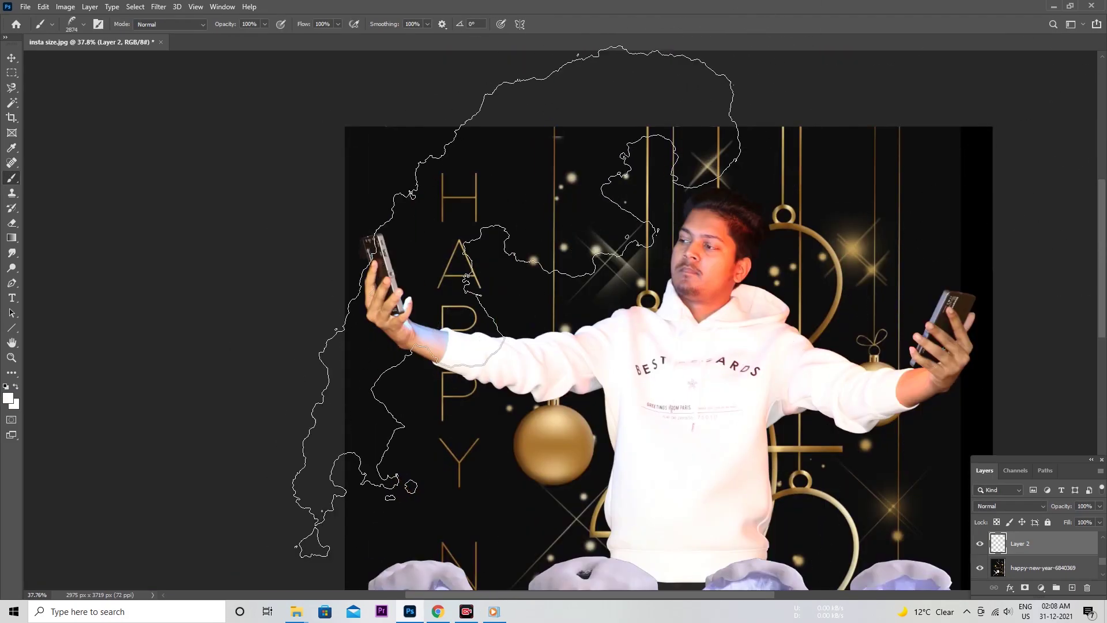
# - Stamp a large white smoke cloud at the upper left and tint its Blues via Hue/Saturation
pyautogui.click(530, 277)
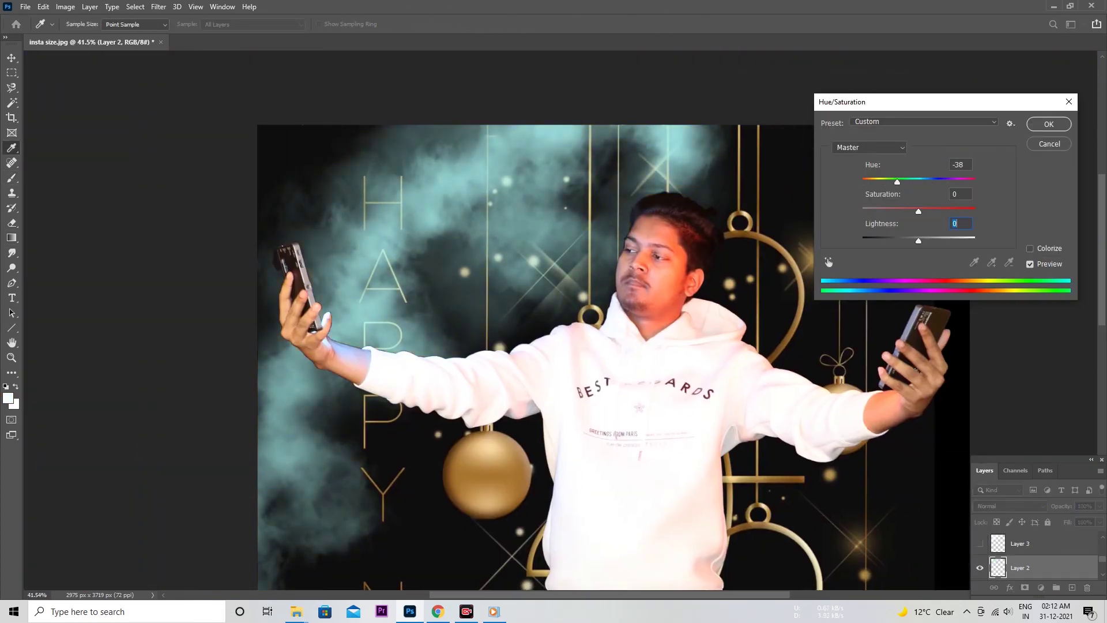
pyautogui.click(869, 147)
pyautogui.click(865, 208)
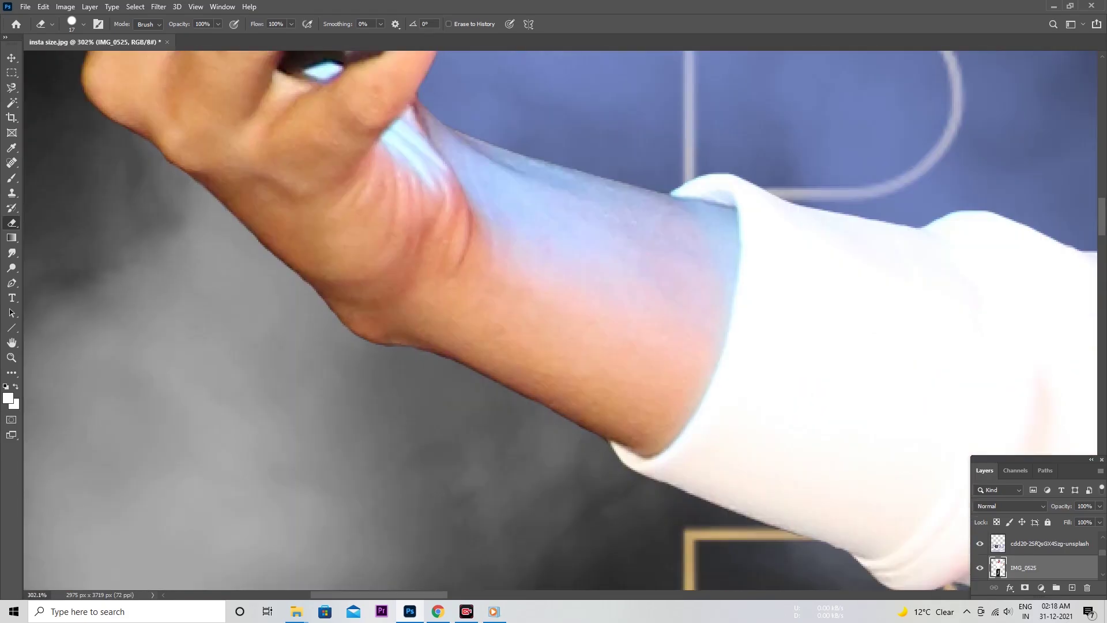
pyautogui.hotkey('ctrl', '0')
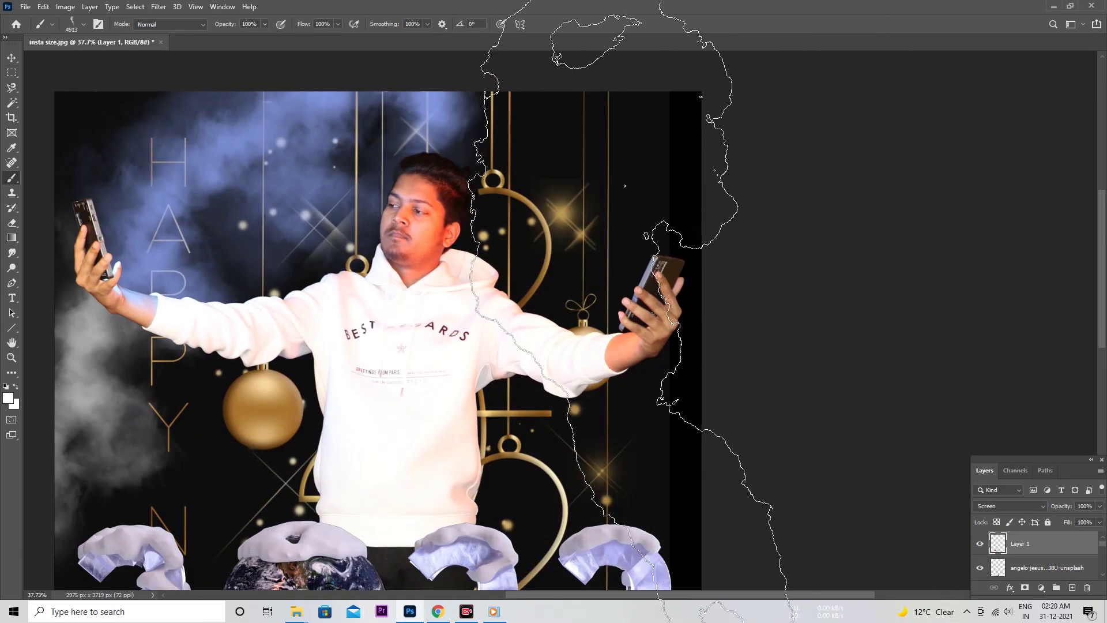
# - Pick a different smoke brush preset and stamp white smoke over the right side
pyautogui.hscroll(-4, 433, 317)
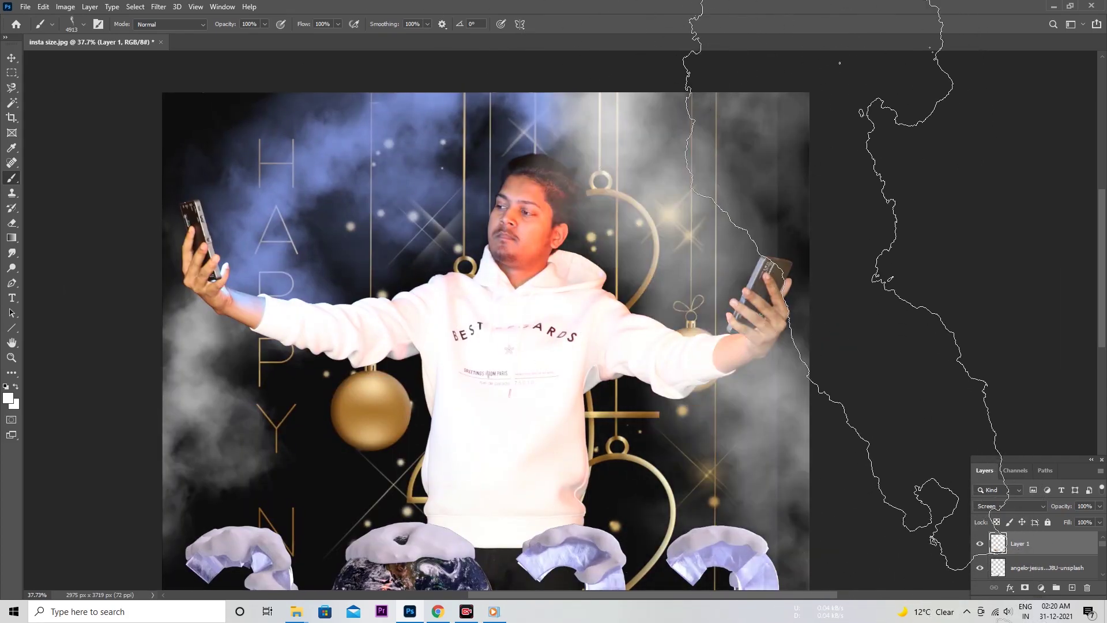
pyautogui.scroll(-2, 577, 279)
pyautogui.rightClick(577, 278)
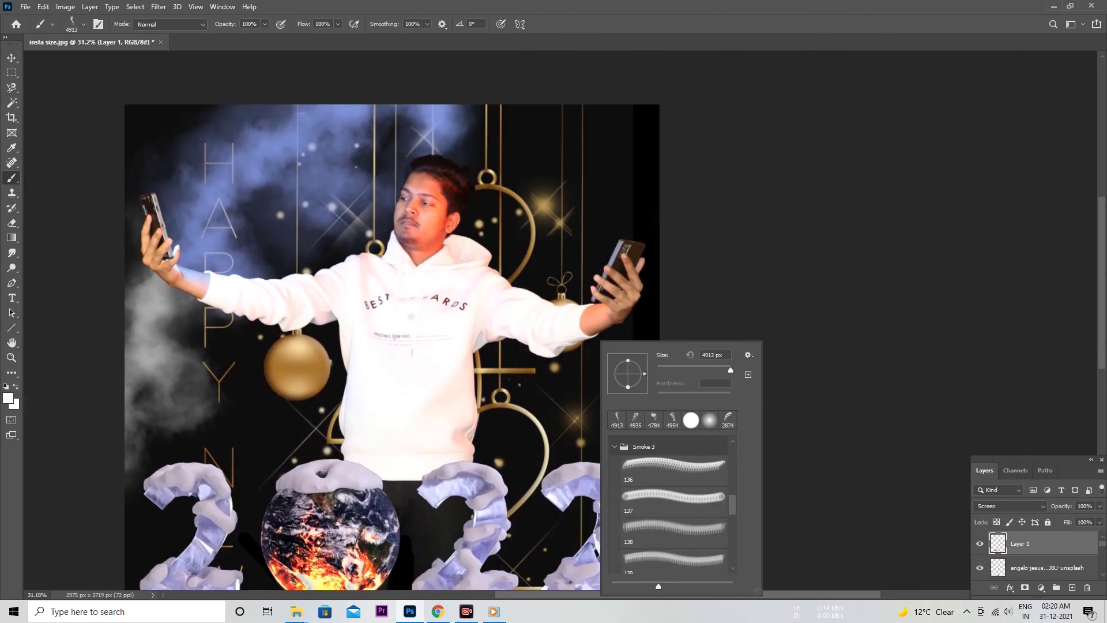
pyautogui.doubleClick(648, 434)
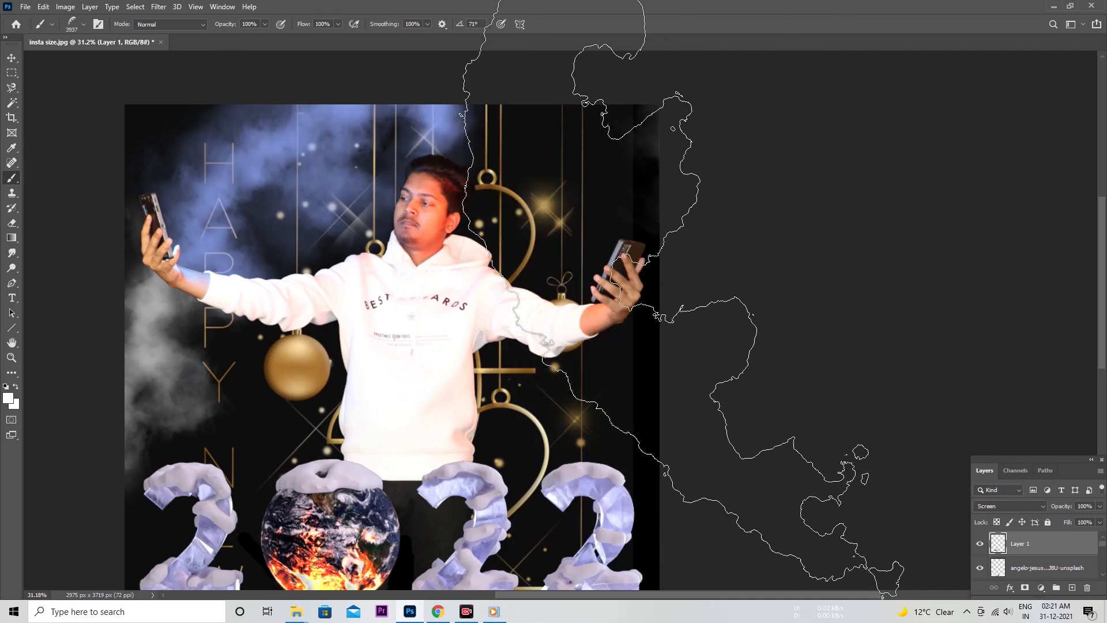
pyautogui.rightClick(434, 244)
pyautogui.press('Return')
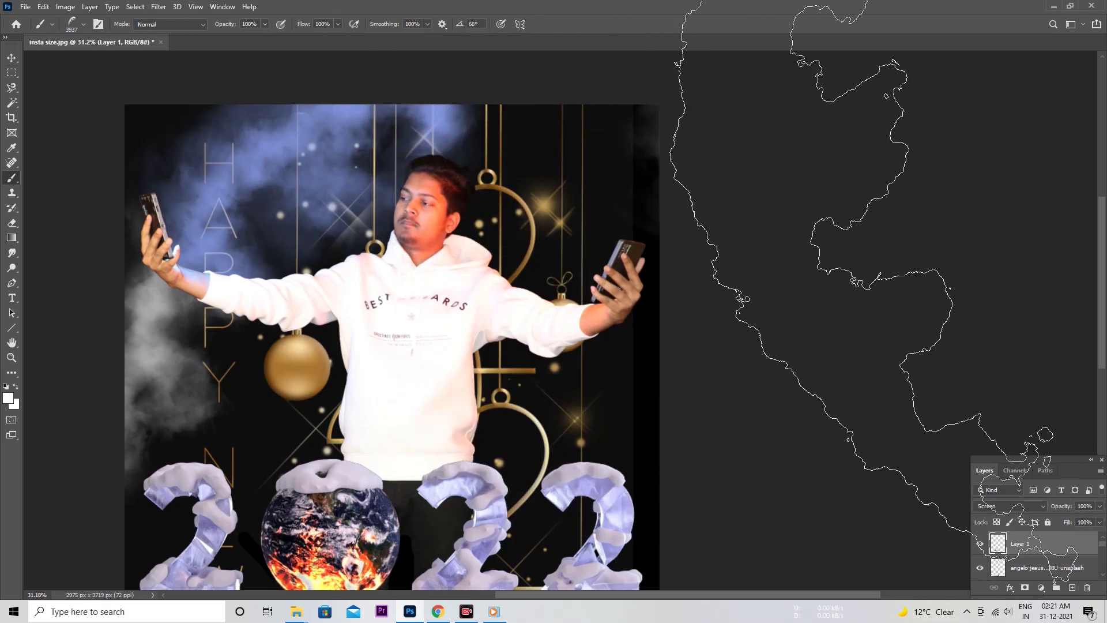
pyautogui.click(744, 328)
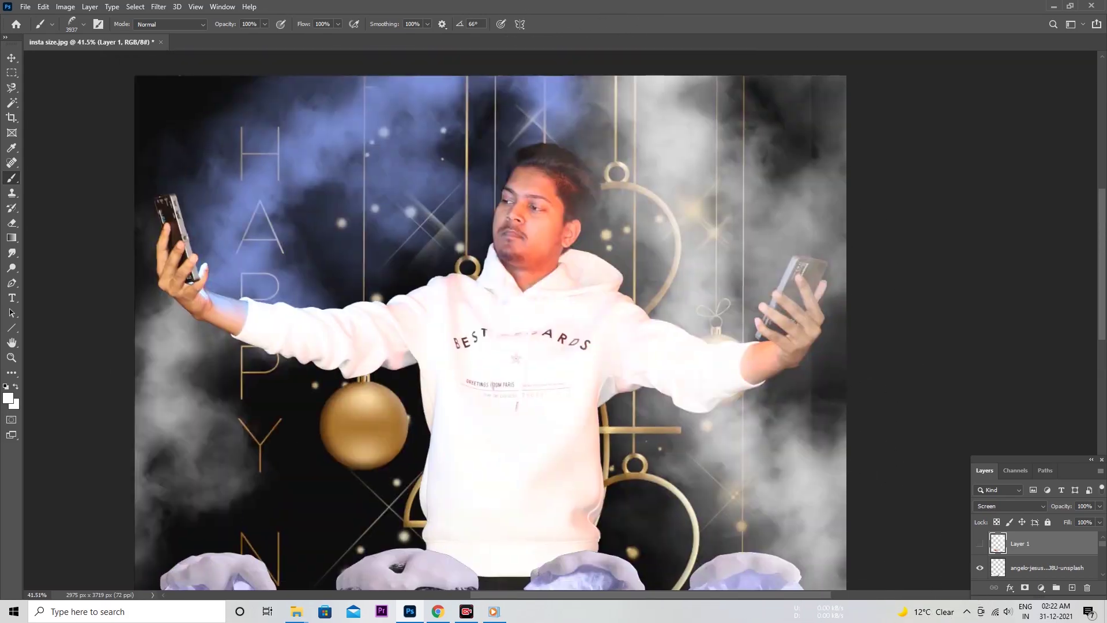
# - Hide the smoke layer and retry the white smoke stamp, undoing the extra stamps
pyautogui.click(979, 543)
pyautogui.click(749, 346)
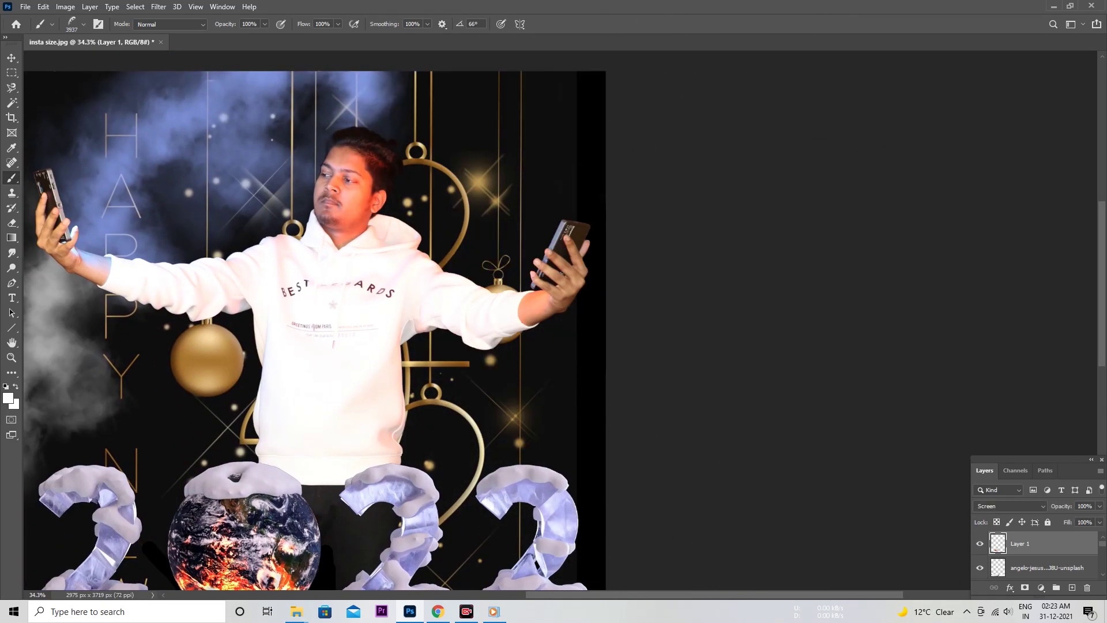
pyautogui.click(542, 323)
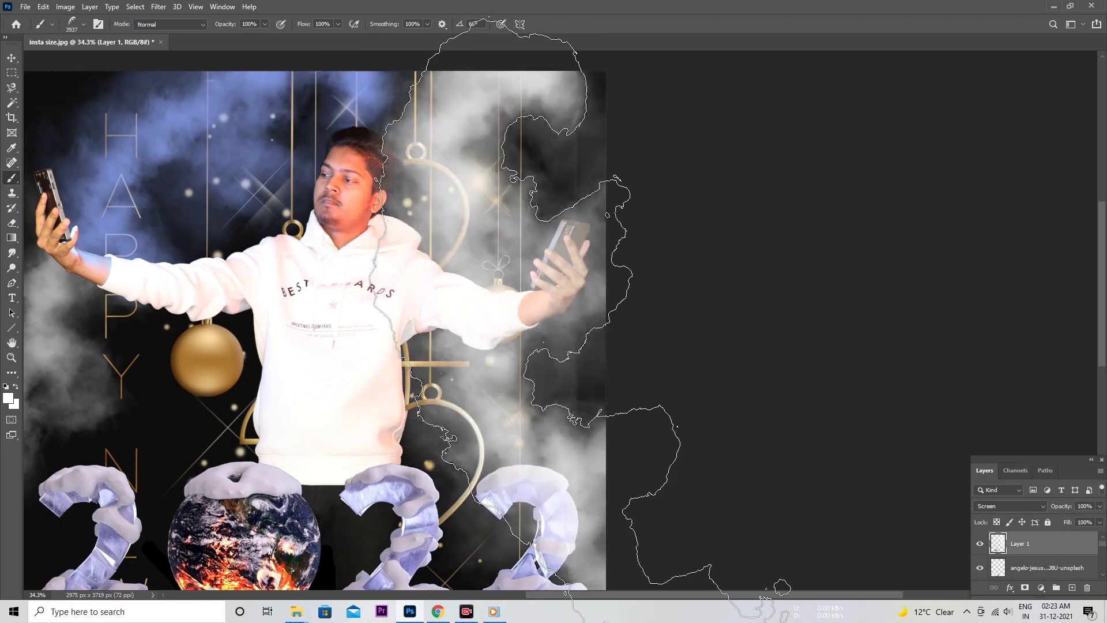
pyautogui.hotkey('ctrl', 'z')
pyautogui.click(542, 329)
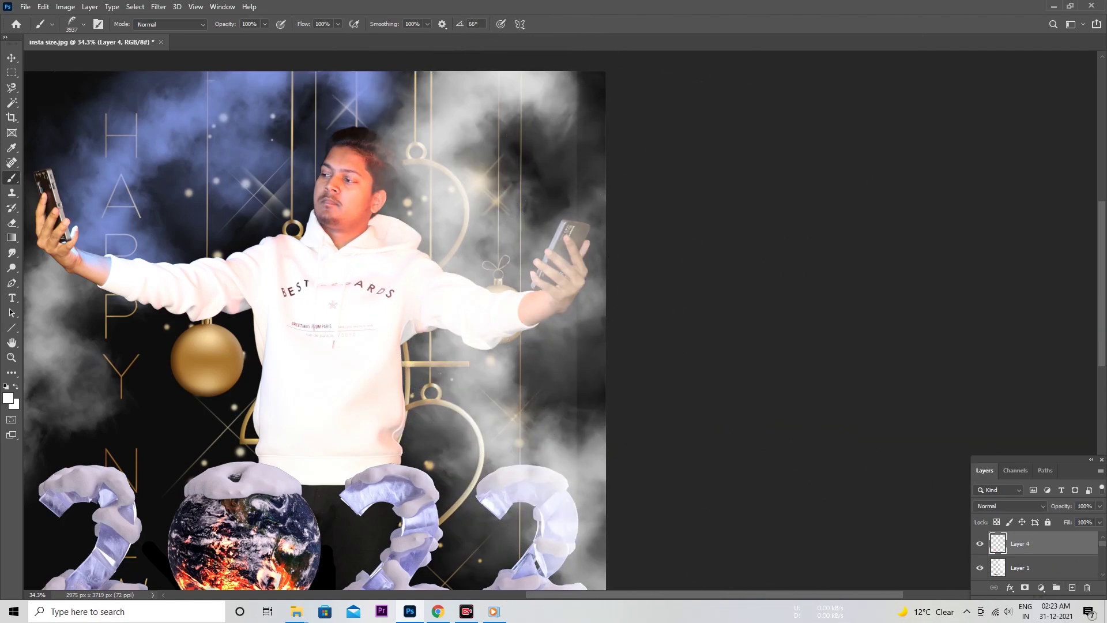
pyautogui.hotkey('ctrl', 'z')
# - On a new layer, set the foreground to orange #ff7847 and stamp orange smoke on the right
pyautogui.hotkey('ctrl', 'shift', 'z')
pyautogui.hotkey('ctrl', 'z')
pyautogui.press('i')
pyautogui.click(8, 398)
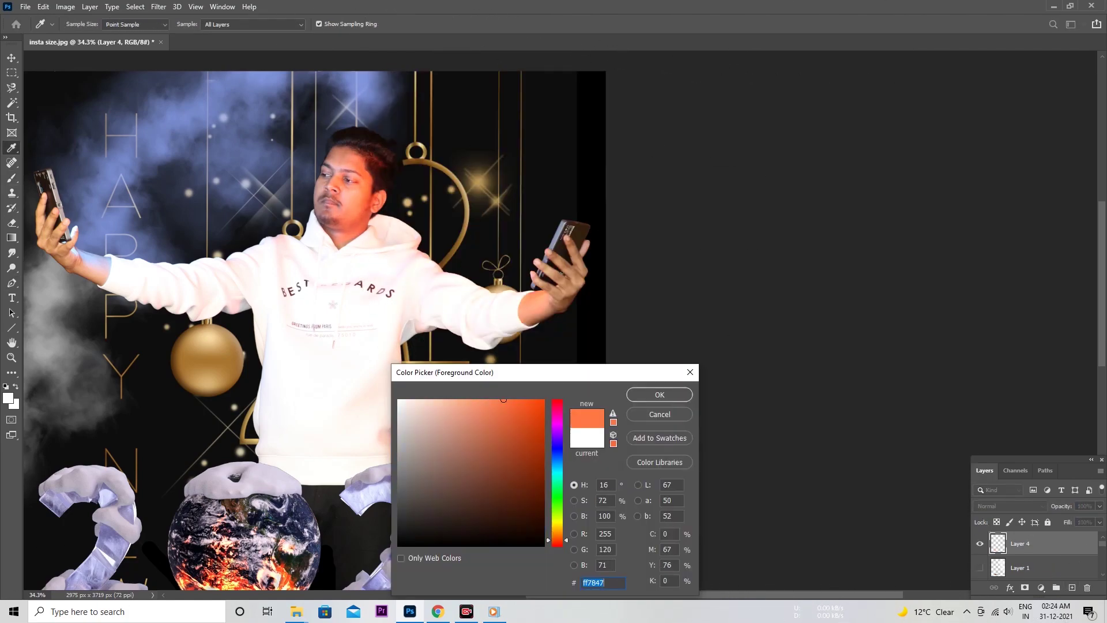
pyautogui.press('Return')
pyautogui.press('b')
pyautogui.click(518, 323)
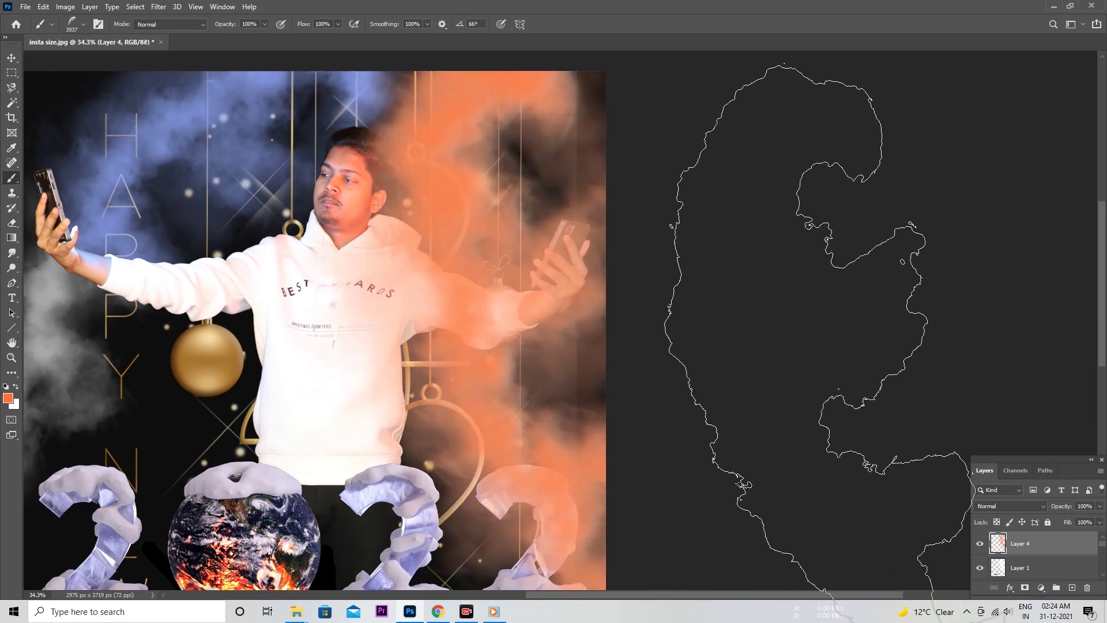
pyautogui.click(1009, 506)
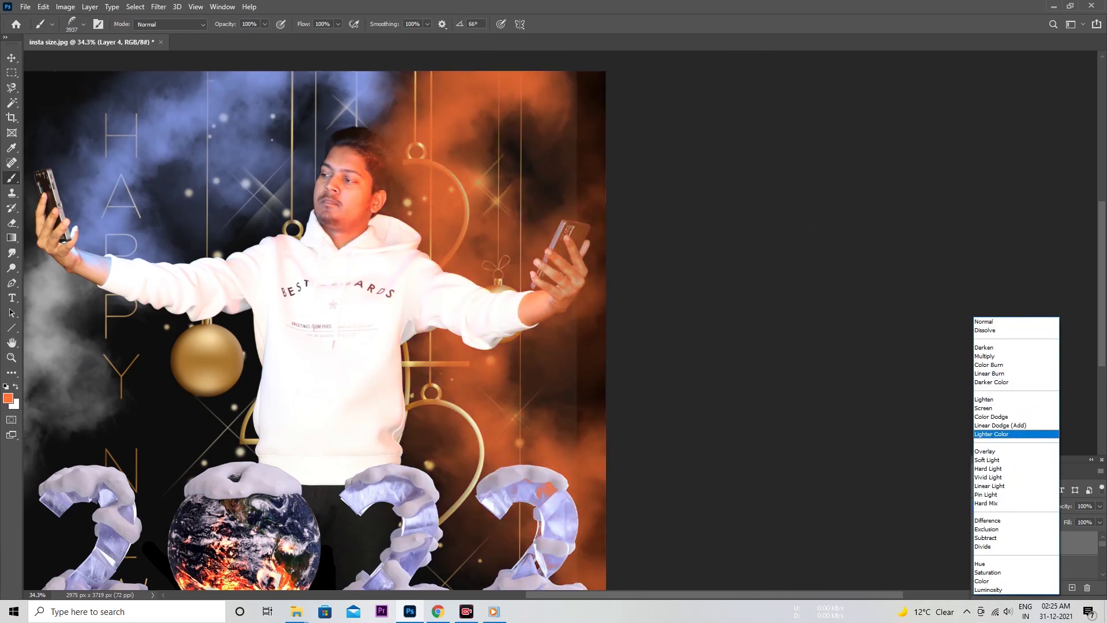
pyautogui.press('Escape')
# - Erase orange smoke off the outstretched arm and right edge, then blend it in Screen mode
pyautogui.press('e')
pyautogui.rightClick(176, 249)
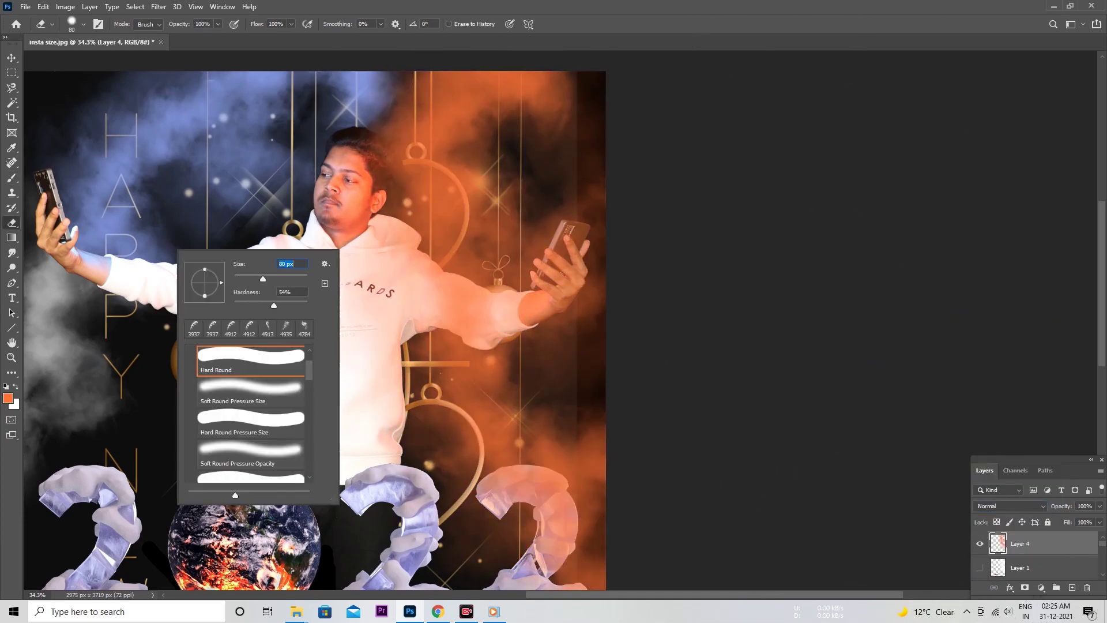
pyautogui.scroll(3, 403, 288)
pyautogui.rightClick(530, 307)
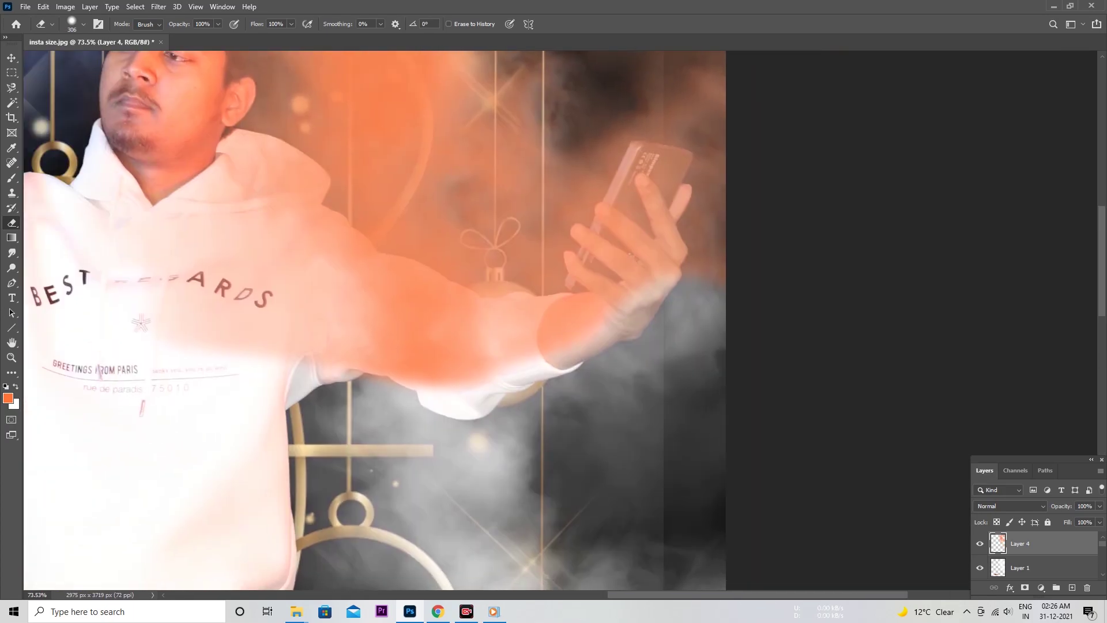
pyautogui.moveTo(299, 361); pyautogui.dragTo(518, 346)
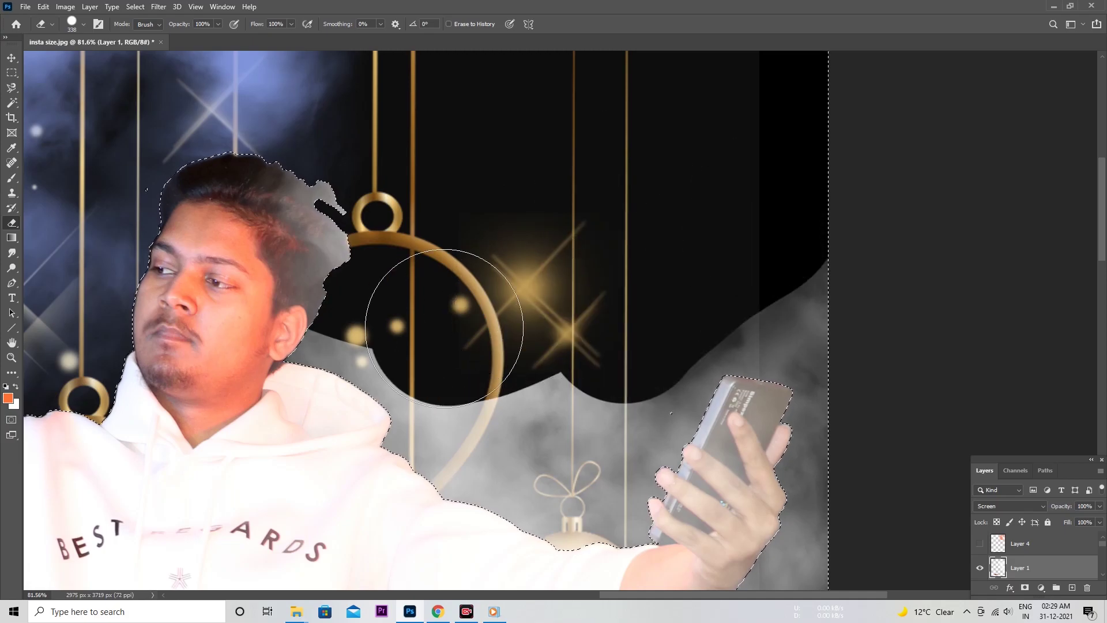
pyautogui.moveTo(671, 413); pyautogui.dragTo(605, 407)
pyautogui.scroll(-2, 605, 408)
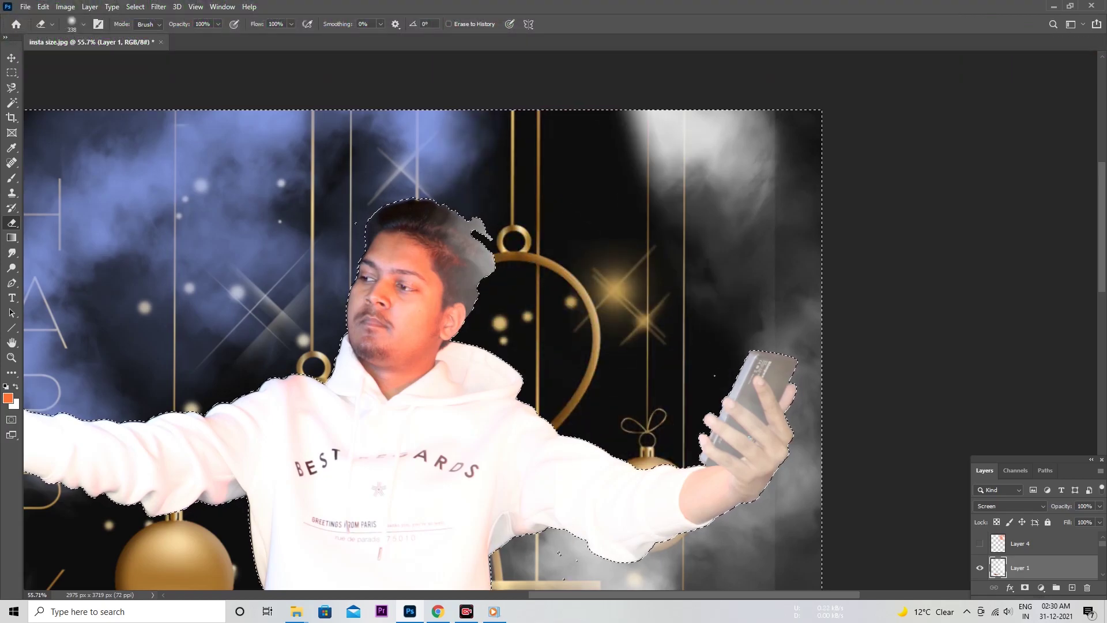
pyautogui.press('3')
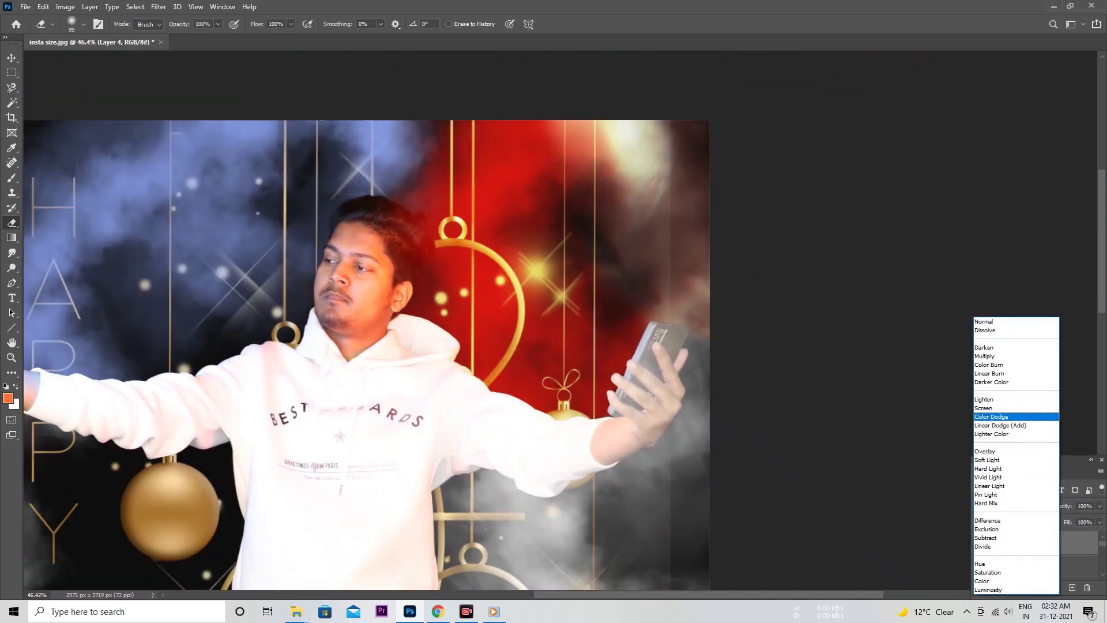
pyautogui.click(983, 408)
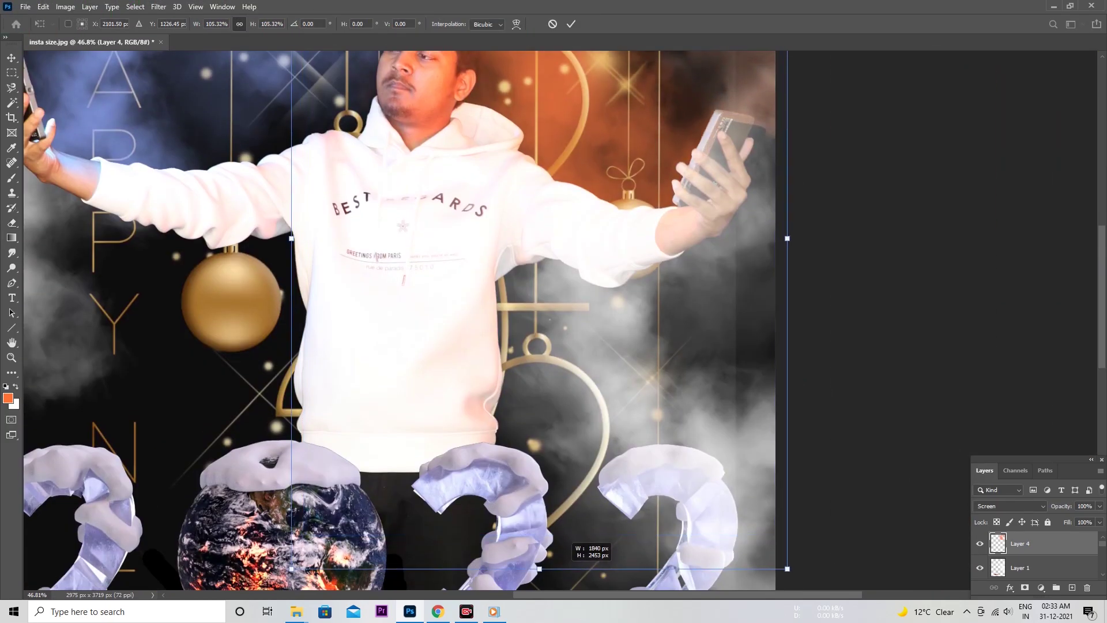
# - Fade the orange smoke off the raised hand and phone with a faint eraser, then hide Layer 4
pyautogui.scroll(3, 684, 173)
pyautogui.scroll(2, 683, 173)
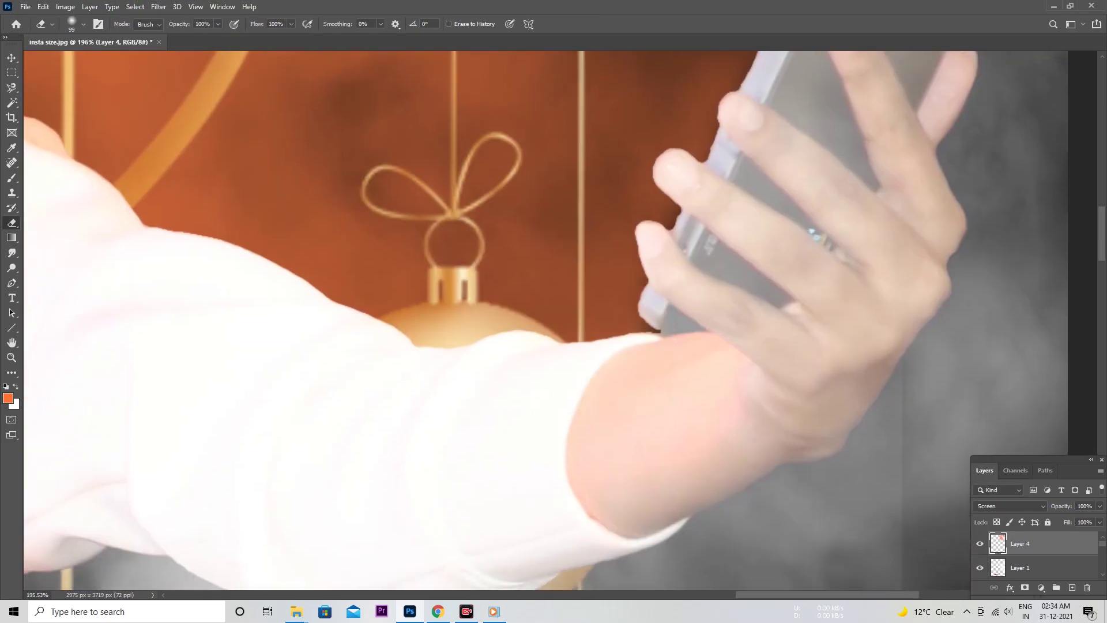
pyautogui.scroll(-5, 617, 224)
pyautogui.rightClick(617, 225)
pyautogui.write('243')
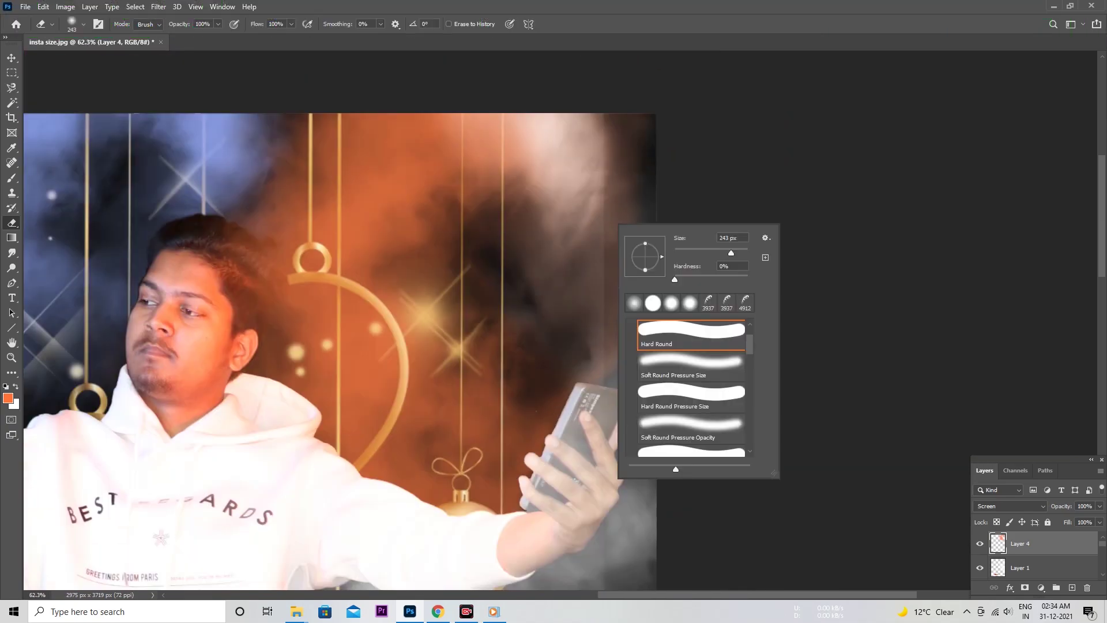
pyautogui.press('Return')
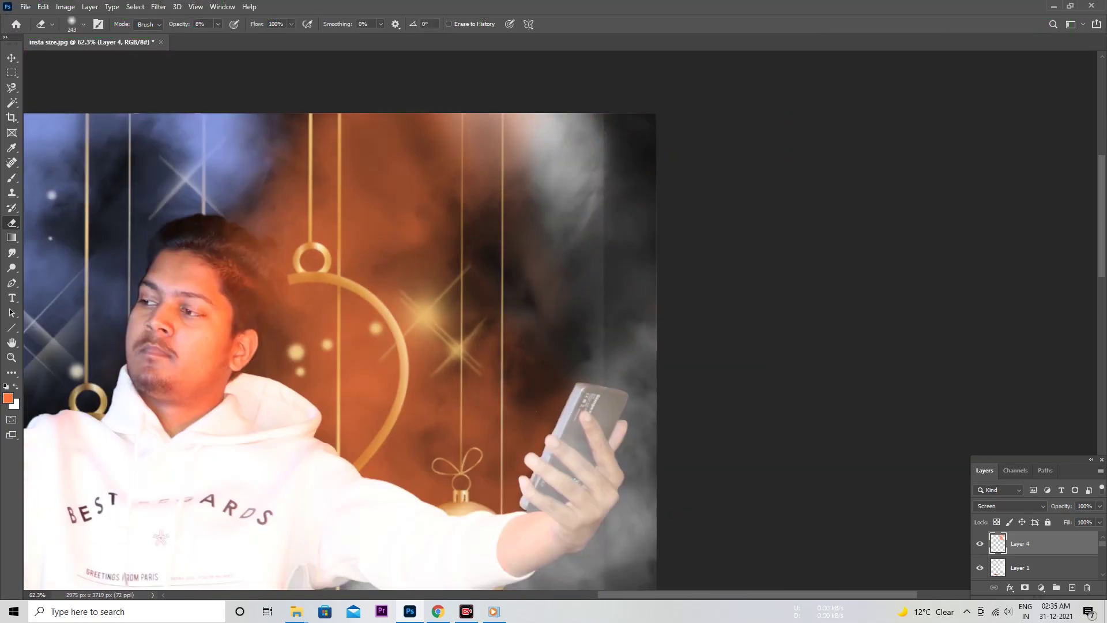
pyautogui.scroll(4, 692, 445)
pyautogui.scroll(-5, 692, 445)
pyautogui.scroll(-2, 692, 445)
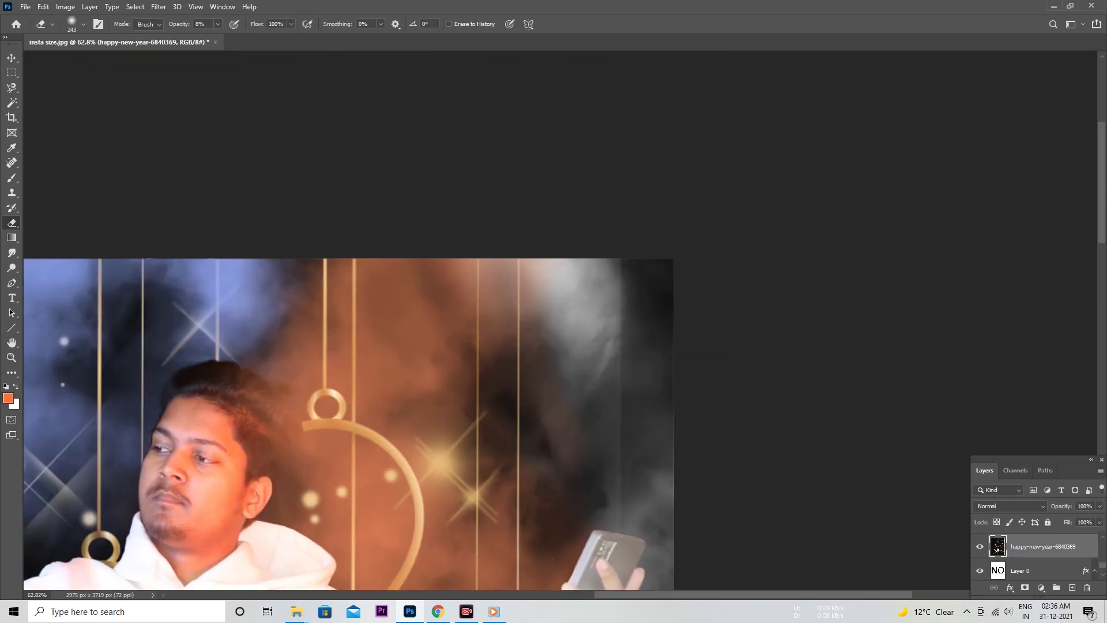
pyautogui.press('0')
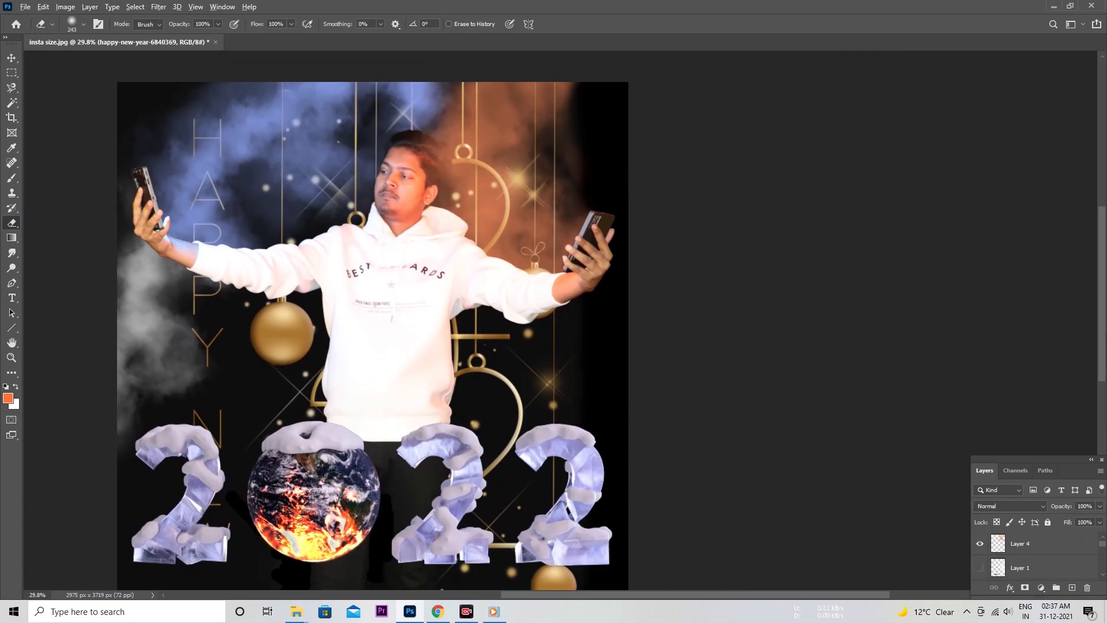
pyautogui.scroll(3, 357, 122)
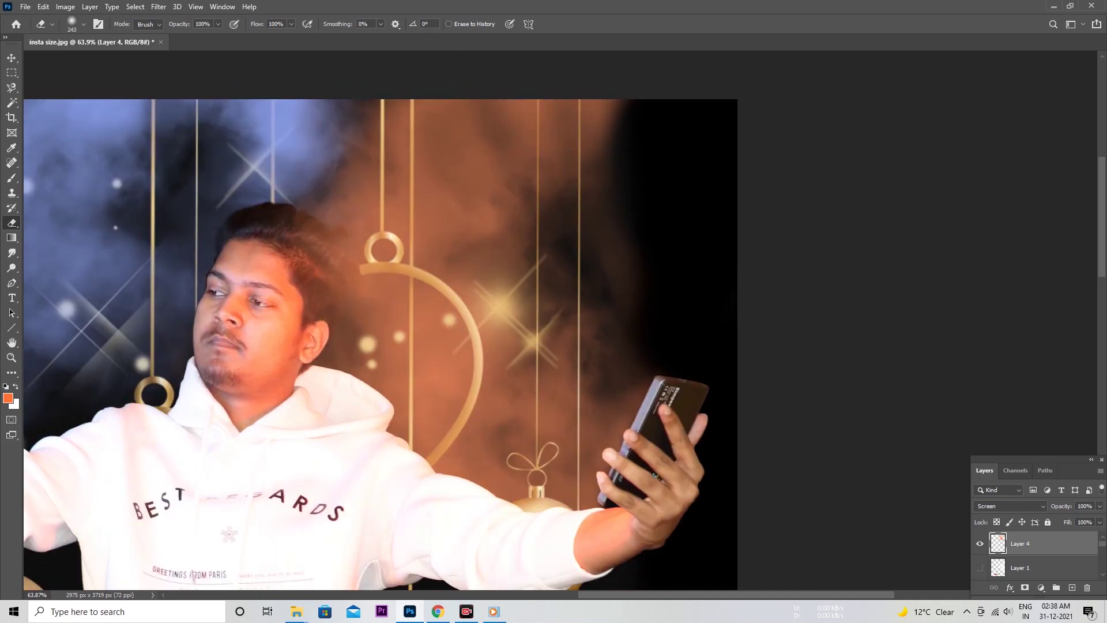
pyautogui.click(979, 543)
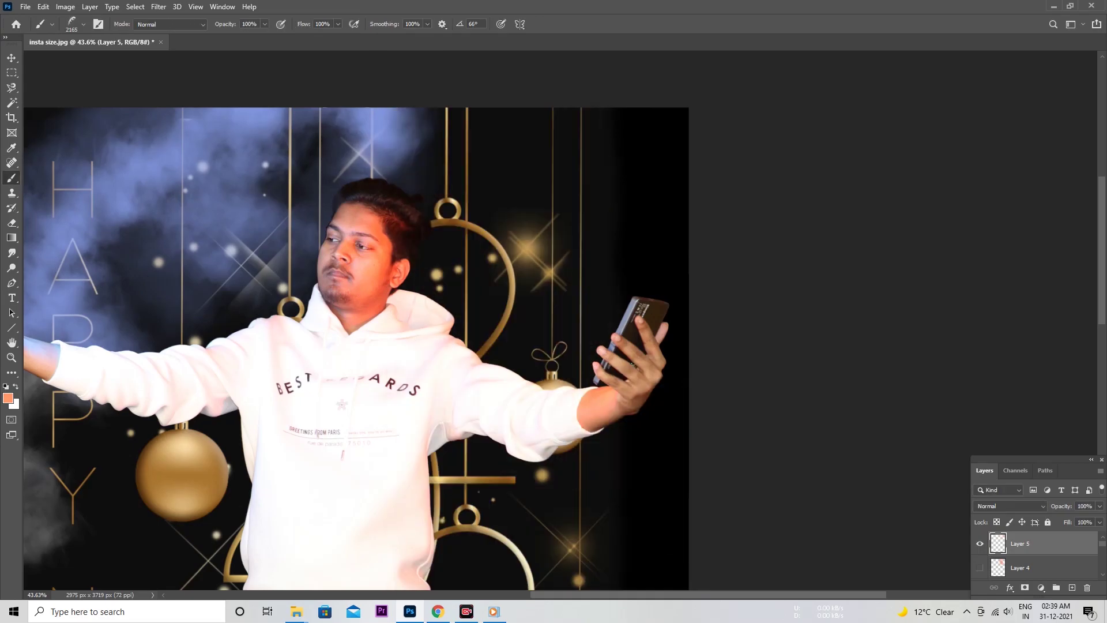
# - Stamp the orange smoke brush over the right half, re-placing it slightly lower
pyautogui.click(626, 323)
pyautogui.hotkey('ctrl', 'z')
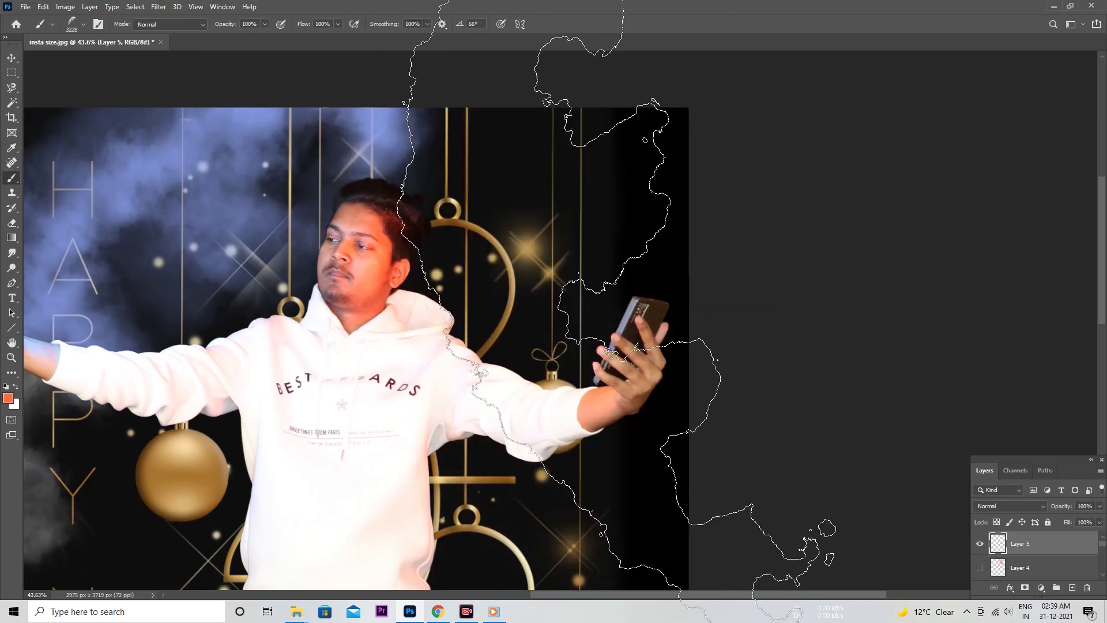
pyautogui.hotkey('ctrl', 'shift', 'z')
pyautogui.hotkey('ctrl', 'z')
pyautogui.click(591, 305)
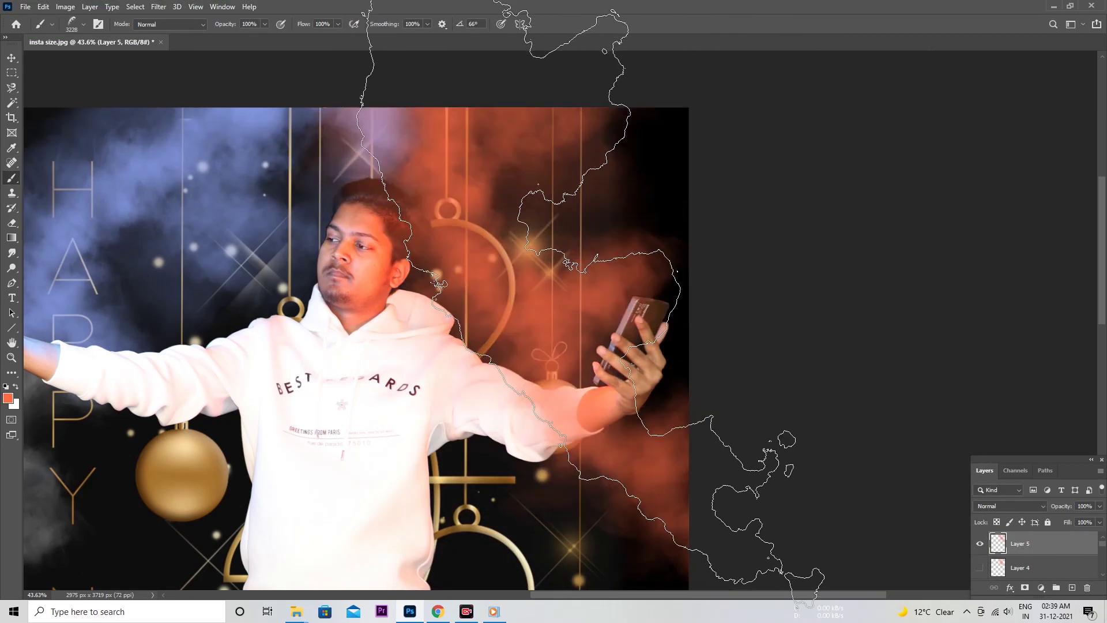
# - Fit the poster in view and set the Eraser to 13% to clear smoke off the man
pyautogui.scroll(3, 635, 346)
pyautogui.scroll(2, 634, 346)
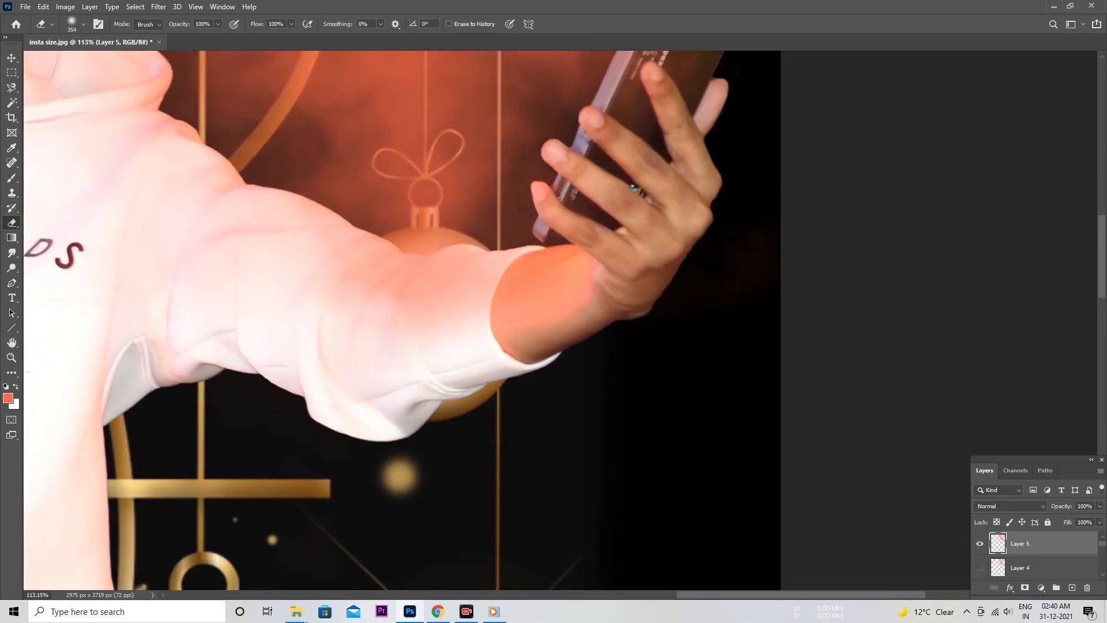
pyautogui.scroll(-2, 801, 408)
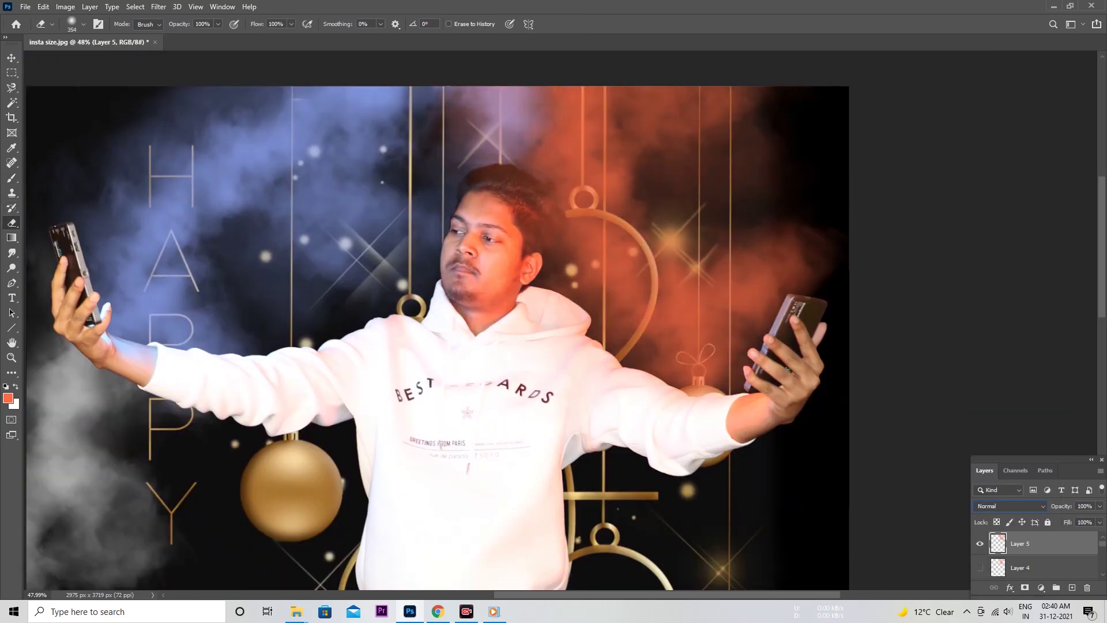
pyautogui.hotkey('ctrl', '0')
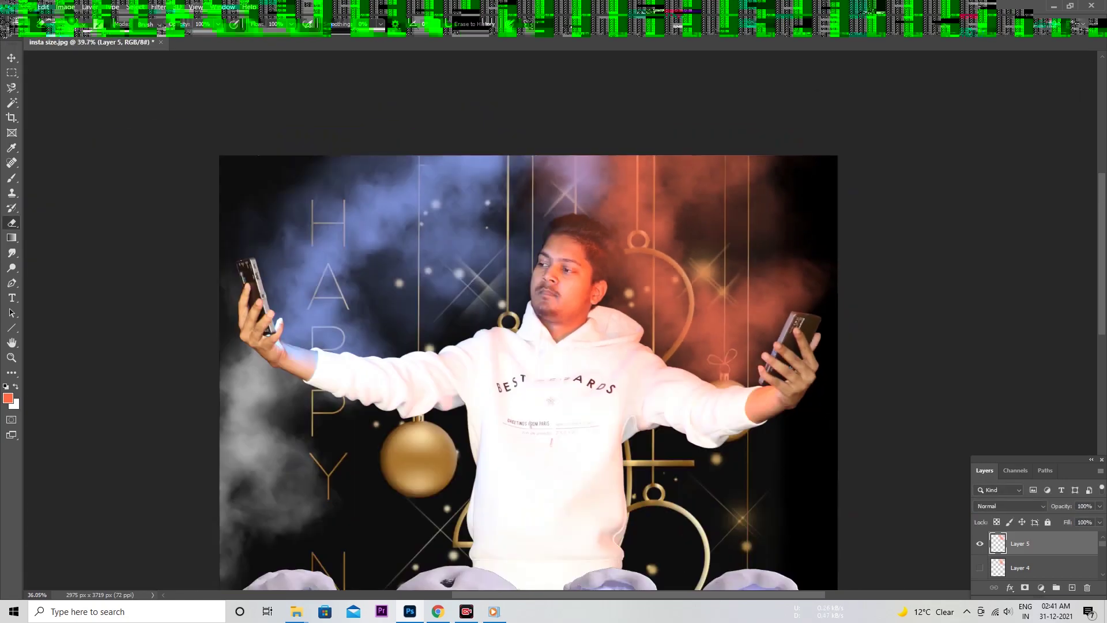
pyautogui.scroll(3, 518, 288)
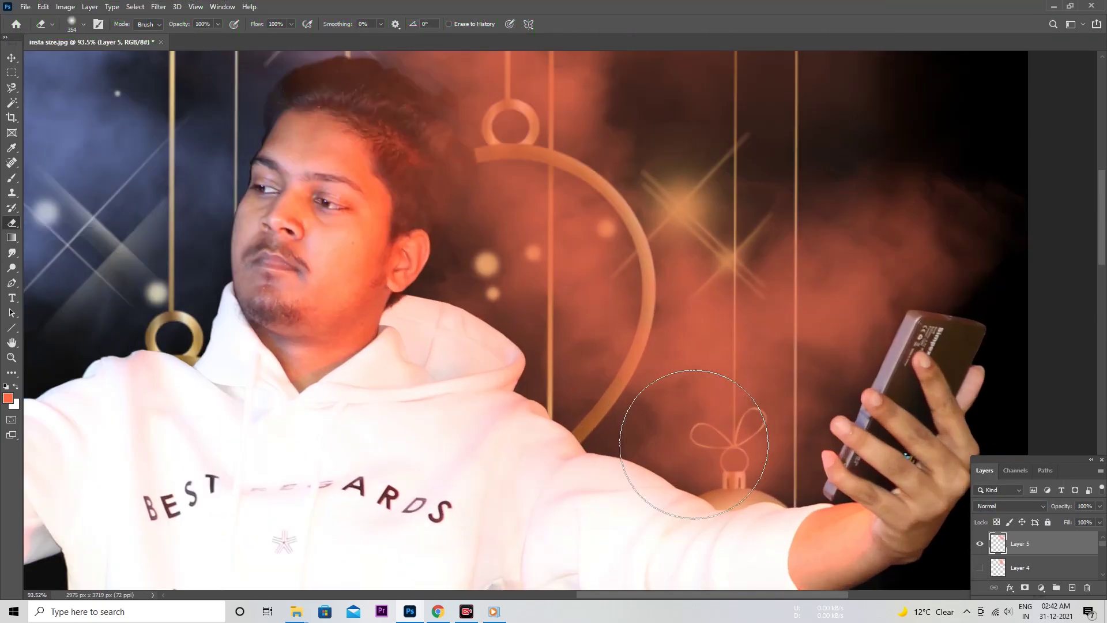
pyautogui.scroll(2, 519, 288)
pyautogui.press('1')
pyautogui.press('3')
pyautogui.scroll(-4, 519, 346)
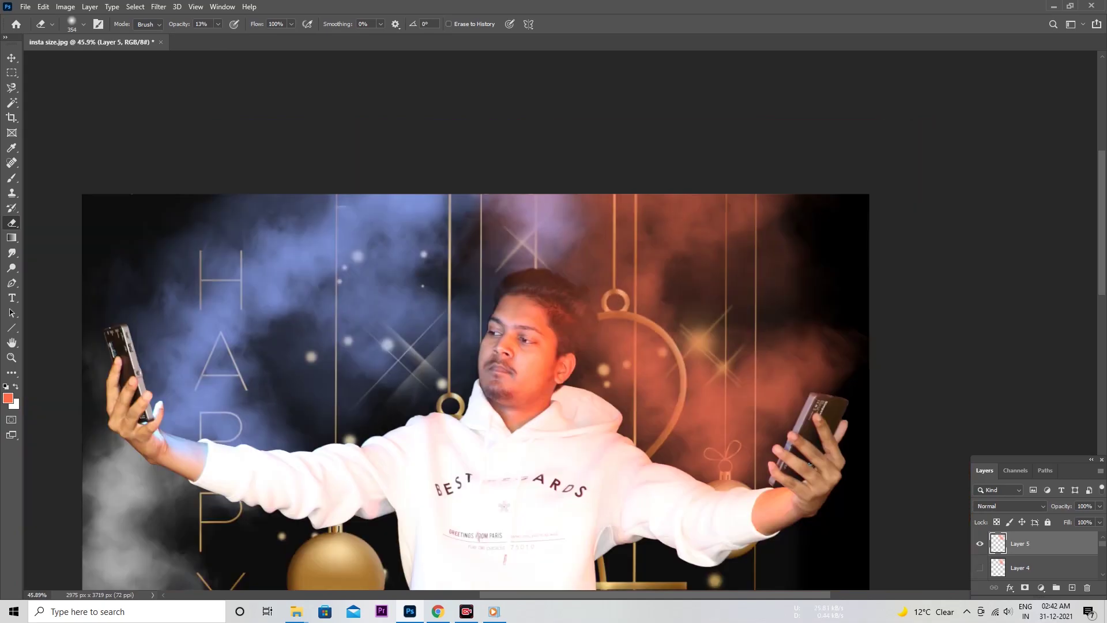
pyautogui.scroll(3, 518, 346)
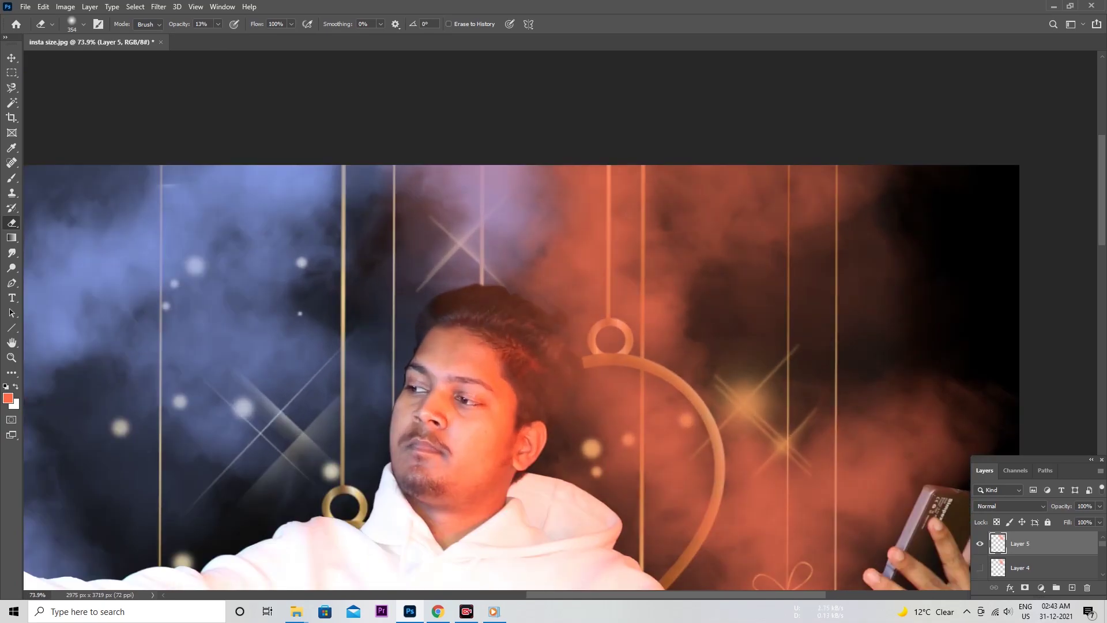
pyautogui.scroll(-4, 519, 346)
pyautogui.scroll(4, 518, 346)
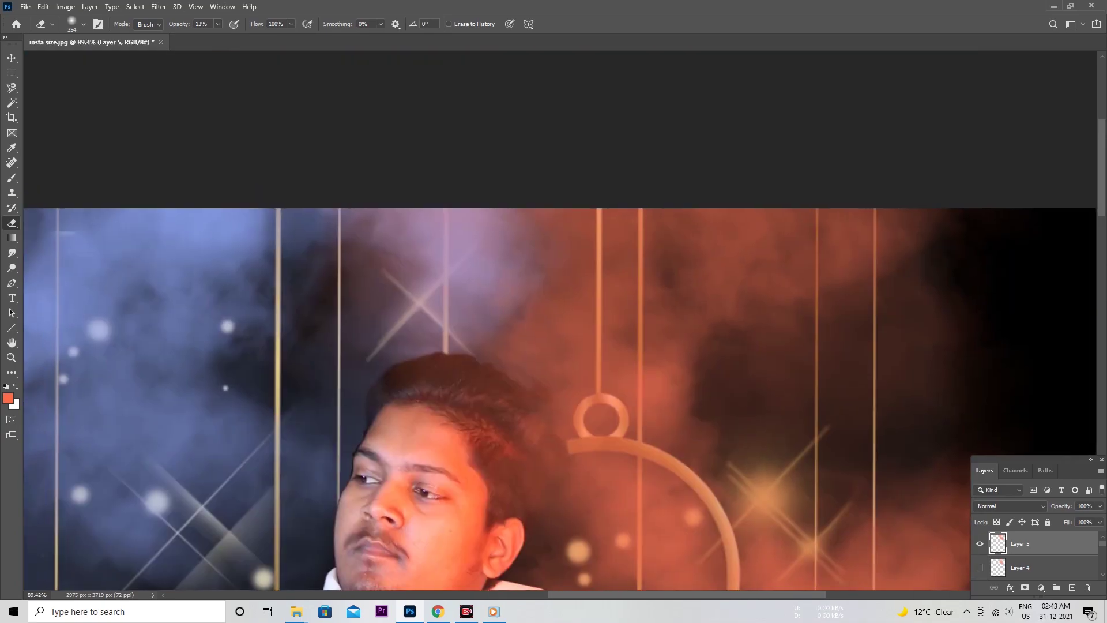
pyautogui.scroll(-5, 519, 346)
# - Try Screen blending on the smoke layer, then revert it to Normal
pyautogui.click(1009, 506)
pyautogui.click(1003, 407)
pyautogui.hotkey('ctrl', 'z')
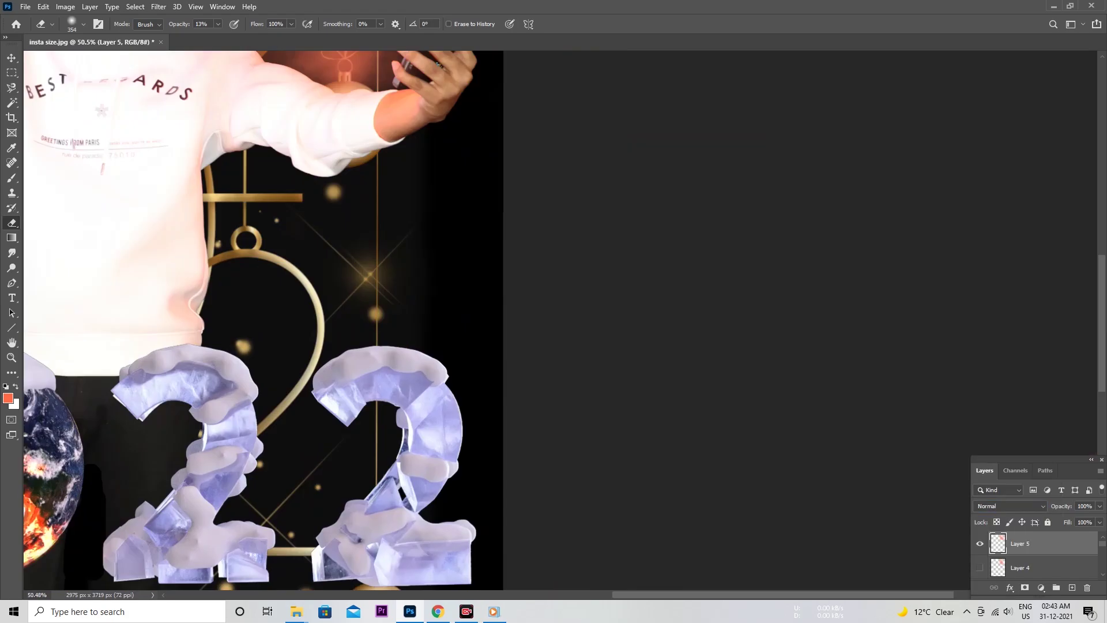
# - Switch to the Blur tool and set its brush for softening the cutout edges
pyautogui.scroll(10, 721, 231)
pyautogui.scroll(-5, 553, 320)
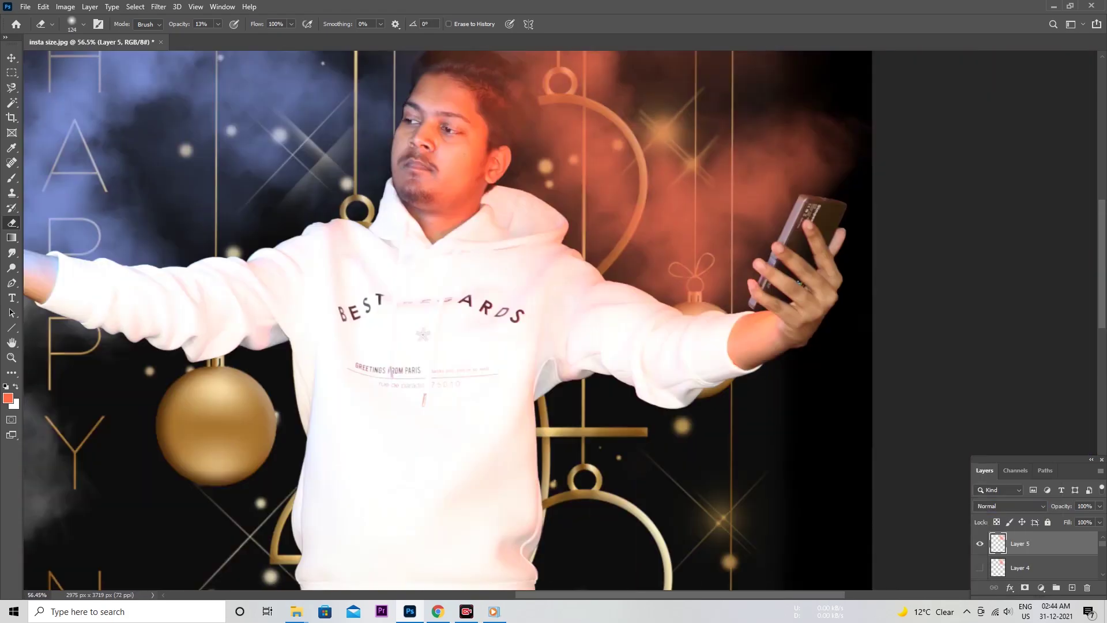
pyautogui.scroll(-3, 553, 320)
pyautogui.scroll(-1, 565, 332)
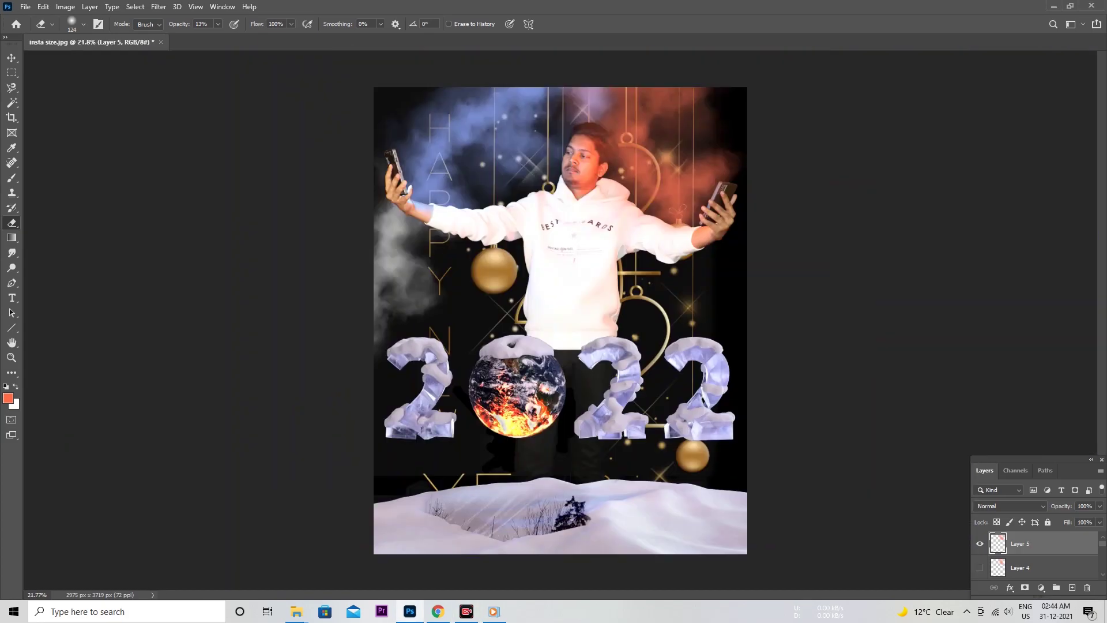
pyautogui.scroll(8, 663, 248)
pyautogui.scroll(5, 686, 231)
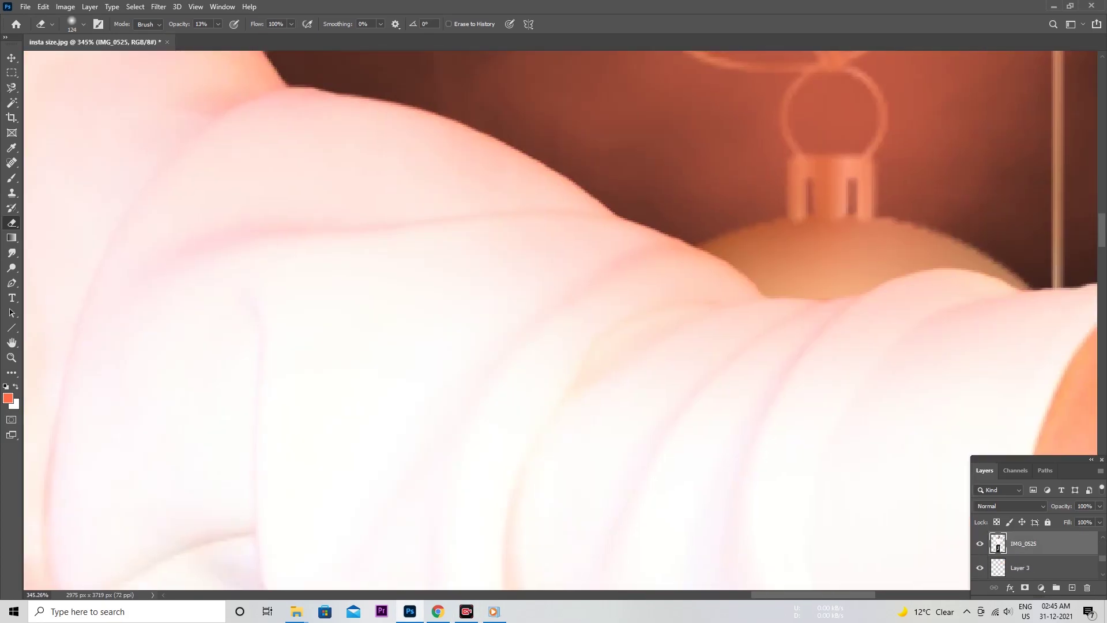
pyautogui.click(11, 253)
pyautogui.rightClick(568, 190)
pyautogui.press('Escape')
# - Blur the man's cutout edges at 24% around the hand, phone, neck and eyebrow
pyautogui.moveTo(749, 230); pyautogui.dragTo(404, 403)
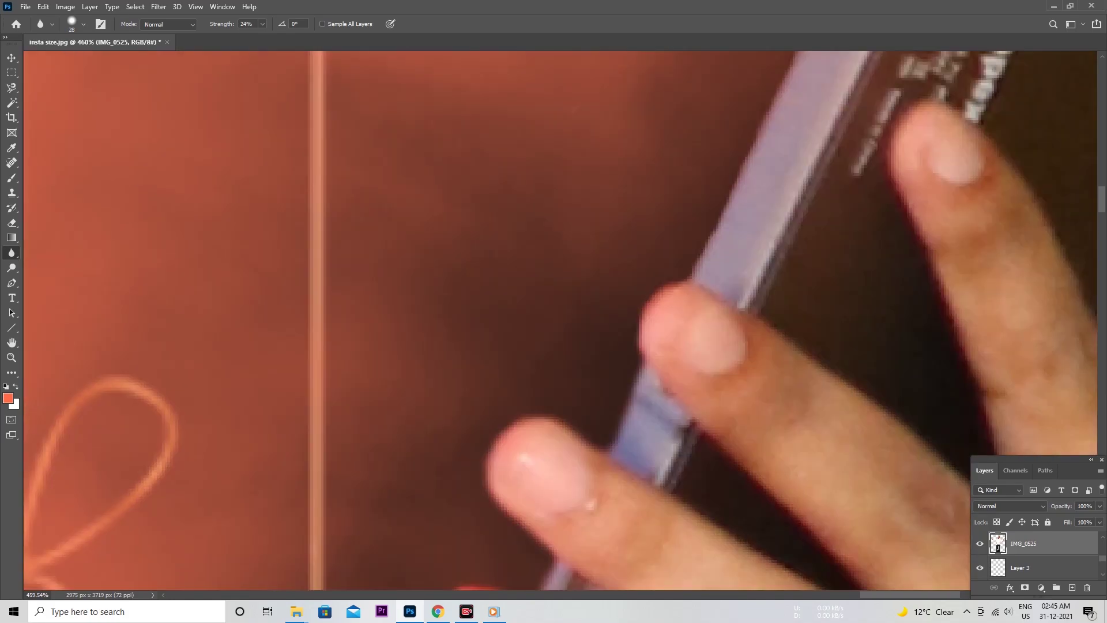
pyautogui.moveTo(865, 144); pyautogui.dragTo(259, 548)
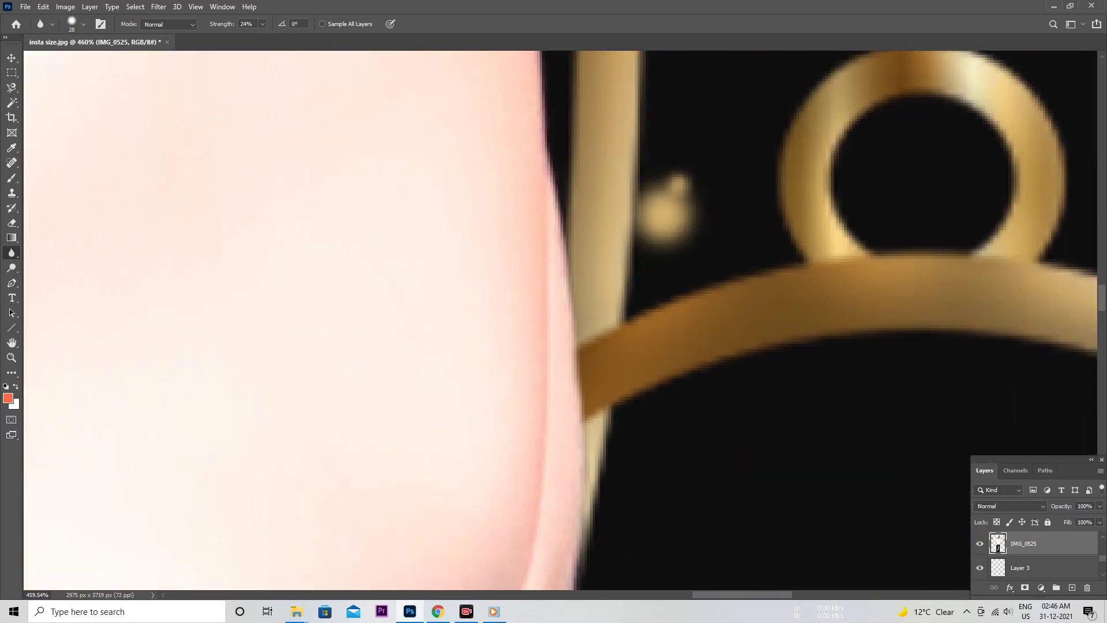
pyautogui.moveTo(519, 461); pyautogui.dragTo(519, 173)
pyautogui.moveTo(288, 173); pyautogui.dragTo(749, 346)
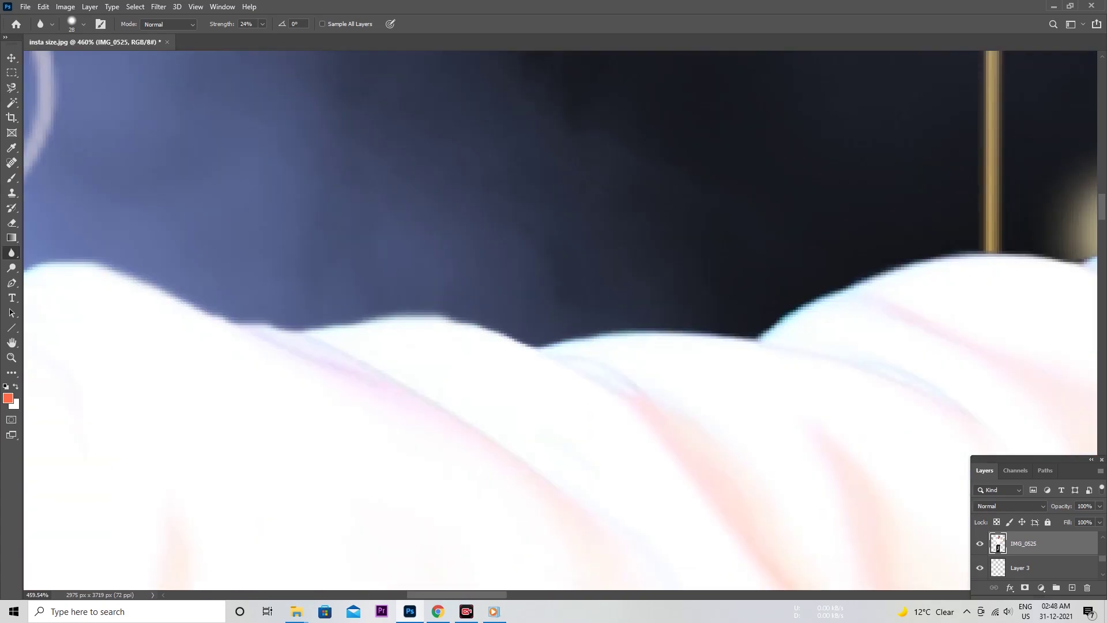
pyautogui.moveTo(692, 231)
pyautogui.mouseDown()
pyautogui.moveTo(623, 323)
pyautogui.moveTo(253, 547)
pyautogui.mouseUp()
pyautogui.moveTo(576, 231); pyautogui.dragTo(513, 369)
pyautogui.moveTo(864, 461); pyautogui.dragTo(345, 115)
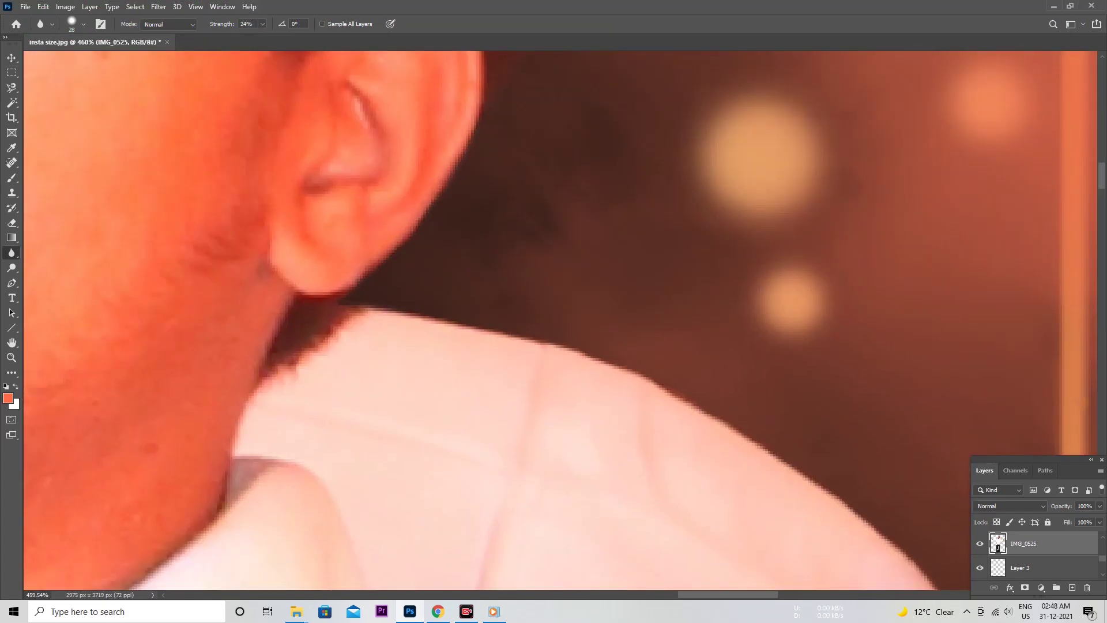
pyautogui.moveTo(807, 518); pyautogui.dragTo(461, 115)
pyautogui.moveTo(749, 518); pyautogui.dragTo(461, 173)
pyautogui.moveTo(346, 173); pyautogui.dragTo(749, 518)
# - Touch up the face, ear and hairline edges with the Eraser
pyautogui.press('e')
pyautogui.rightClick(438, 225)
pyautogui.moveTo(519, 288)
pyautogui.mouseDown()
pyautogui.moveTo(470, 375)
pyautogui.moveTo(444, 260)
pyautogui.moveTo(554, 306)
pyautogui.mouseUp()
pyautogui.moveTo(519, 404); pyautogui.dragTo(691, 138)
pyautogui.moveTo(807, 173); pyautogui.dragTo(231, 260)
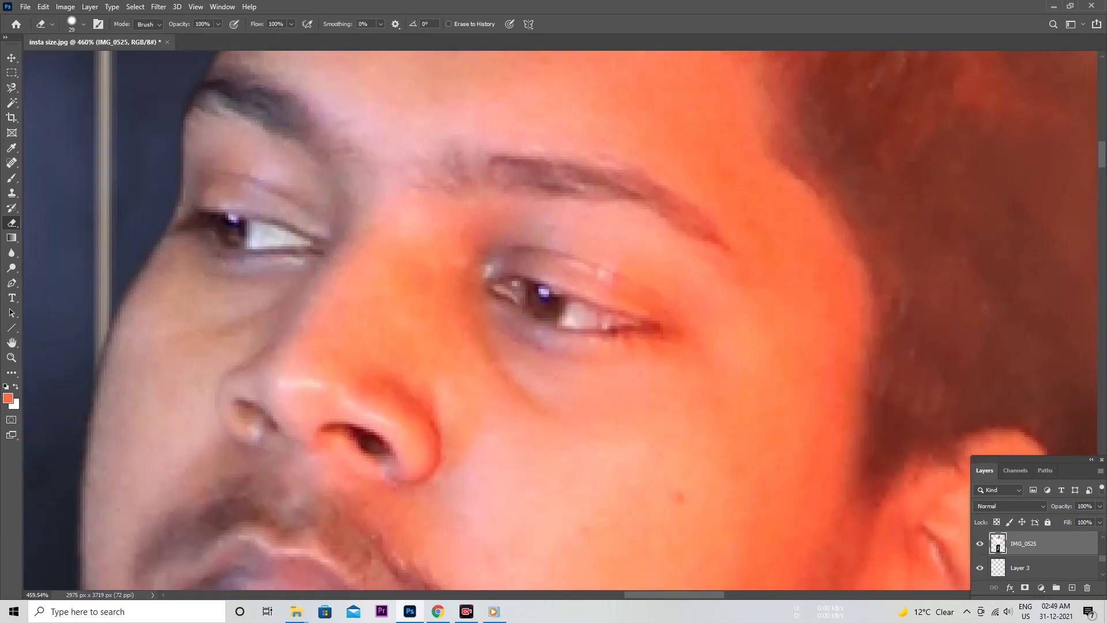
pyautogui.moveTo(248, 185); pyautogui.dragTo(508, 519)
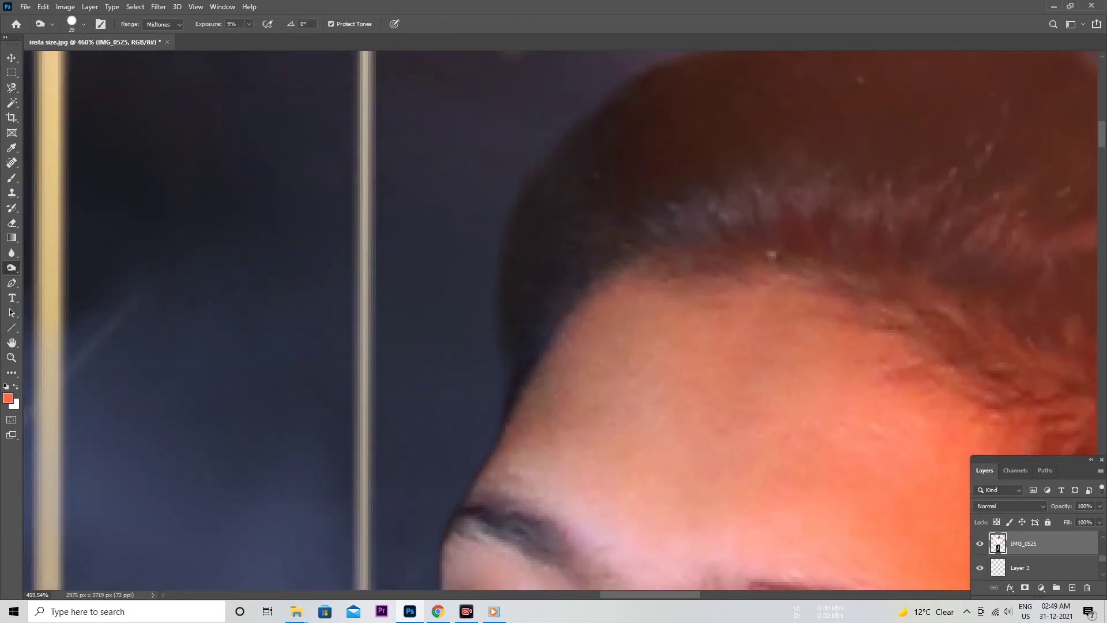
pyautogui.scroll(-5, 554, 323)
pyautogui.scroll(-5, 553, 322)
# - Apply a Gaussian Blur with radius 5 to the New Year backdrop
pyautogui.scroll(5, 553, 323)
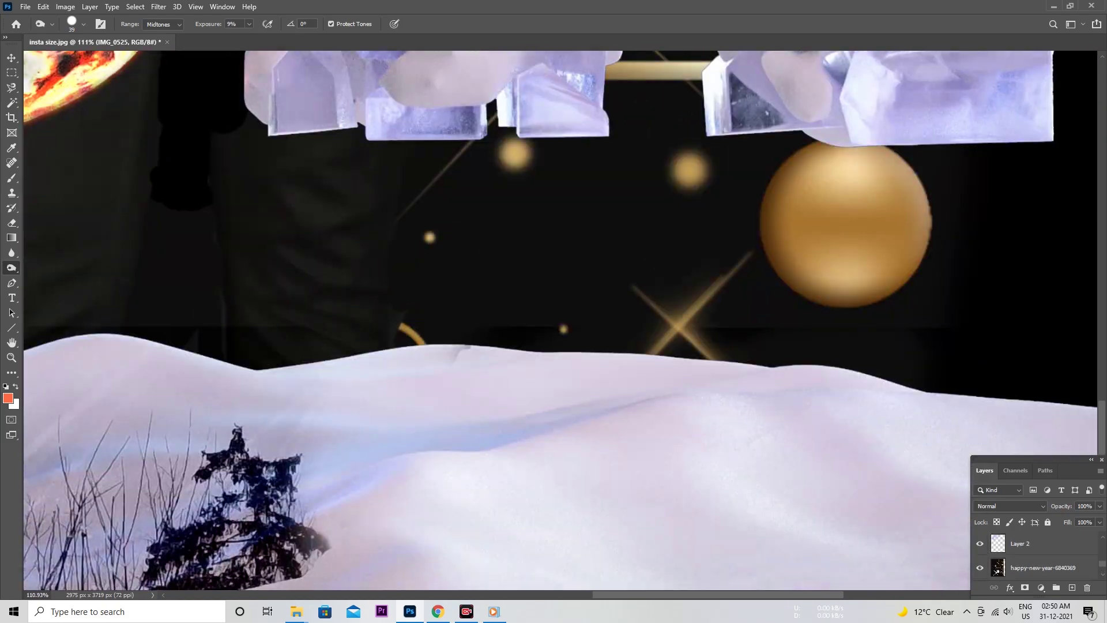
pyautogui.hotkey('ctrl', '0')
pyautogui.click(159, 6)
pyautogui.click(334, 186)
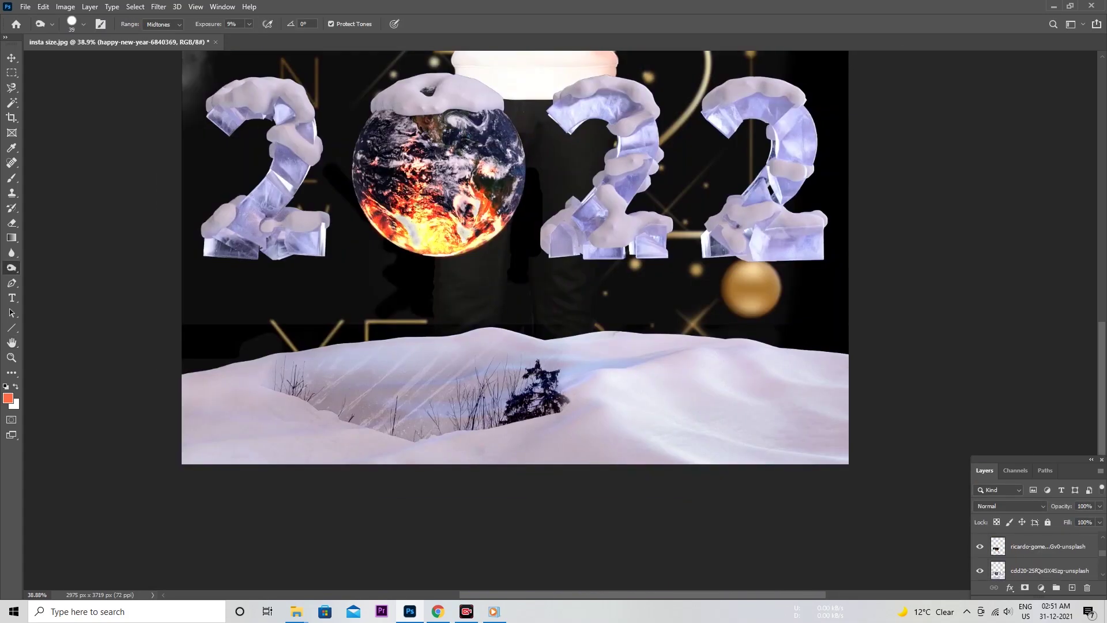
# - Soften the snowdrift and 2022 edges, then place the gold balloon image at about 80%
pyautogui.hotkey('alt', '[')
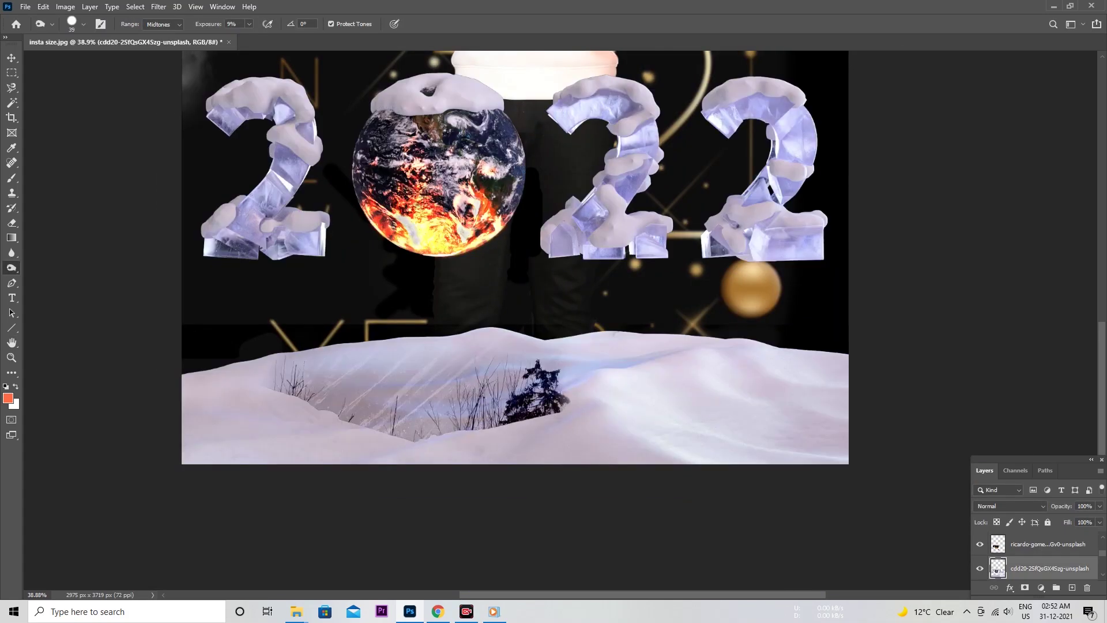
pyautogui.scroll(5, 513, 256)
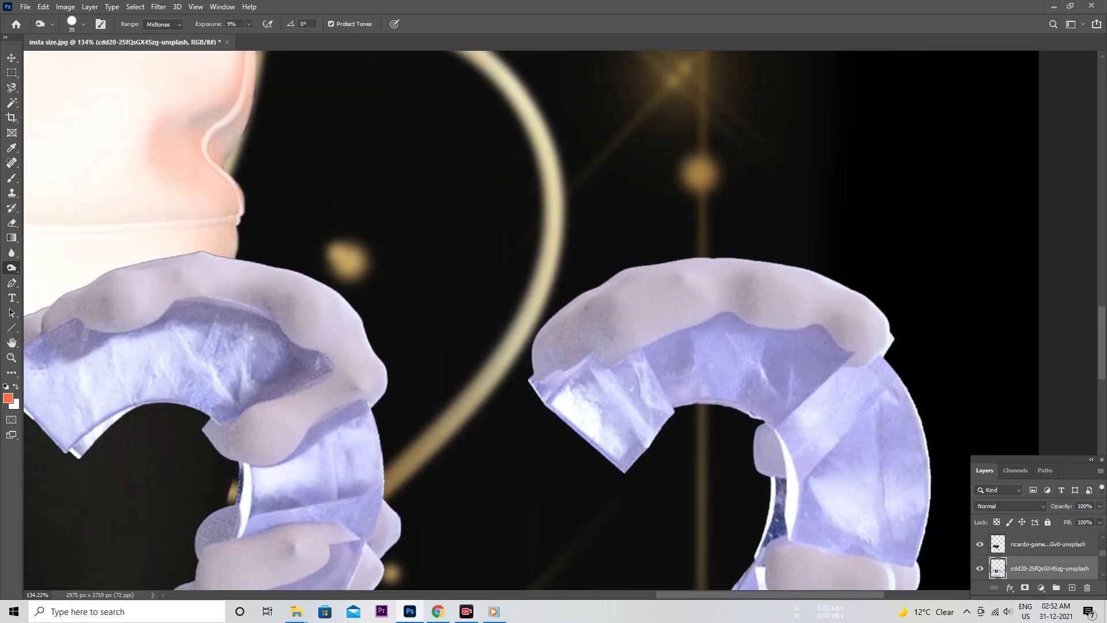
pyautogui.scroll(-5, 513, 257)
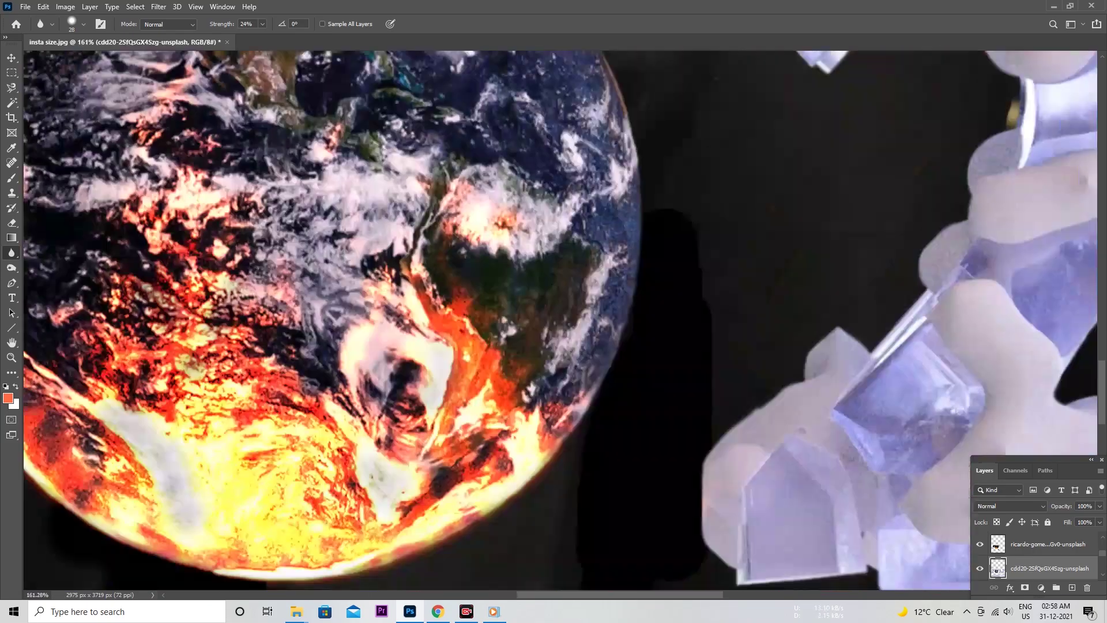
pyautogui.scroll(5, 553, 320)
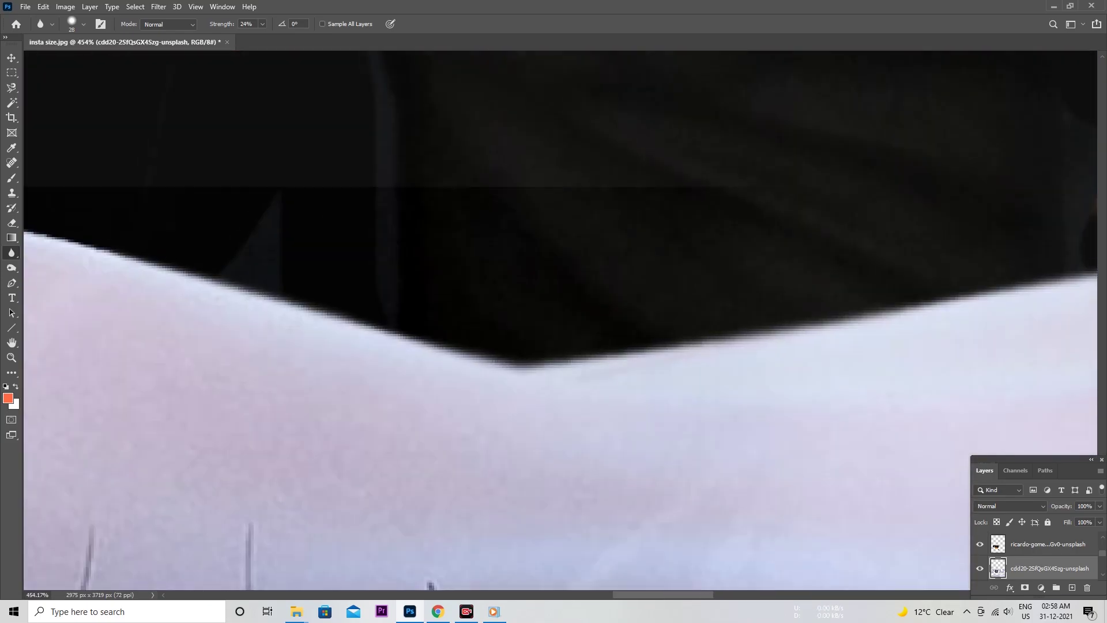
pyautogui.scroll(-2, 553, 320)
pyautogui.scroll(-2, 554, 320)
pyautogui.scroll(-3, 553, 320)
pyautogui.scroll(-2, 554, 320)
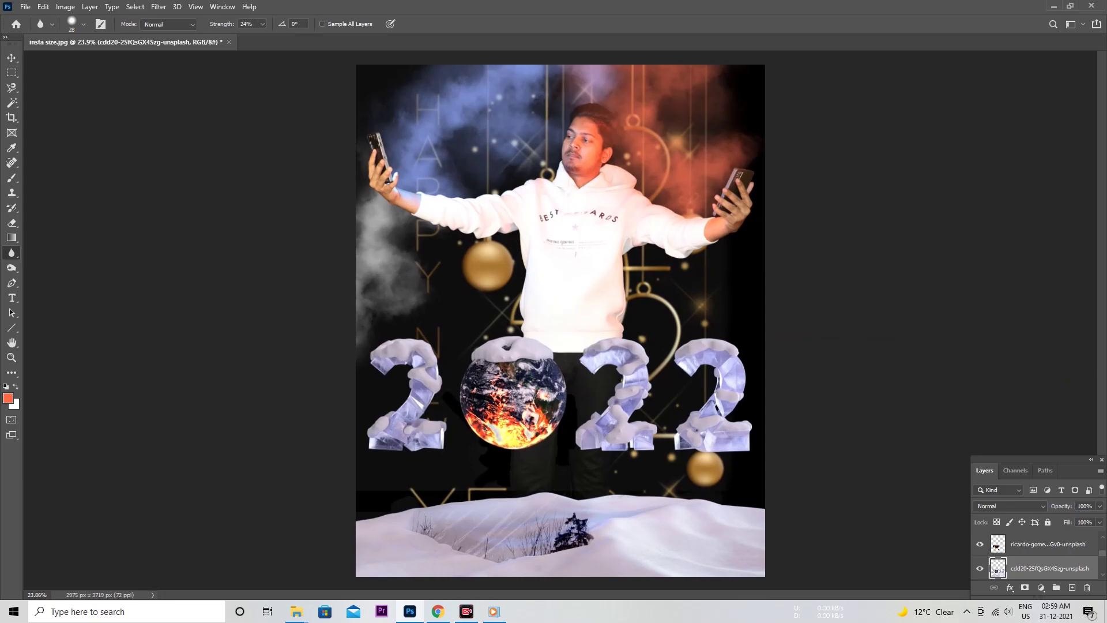
pyautogui.scroll(5, 554, 320)
pyautogui.scroll(-2, 554, 320)
pyautogui.scroll(1, 554, 320)
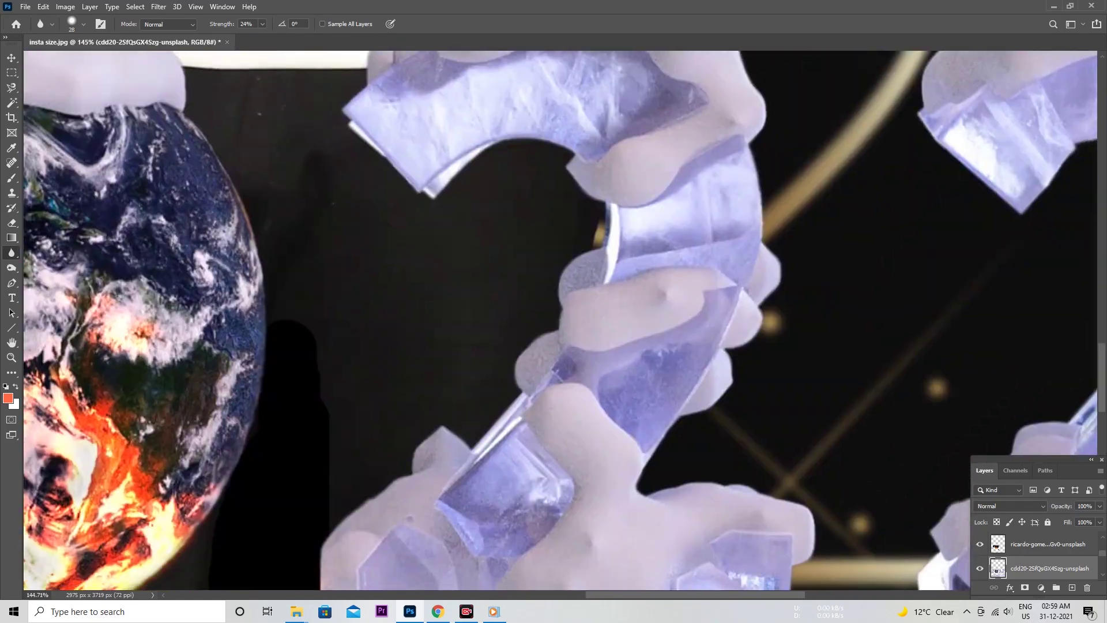
pyautogui.scroll(-4, 554, 320)
pyautogui.scroll(2, 554, 320)
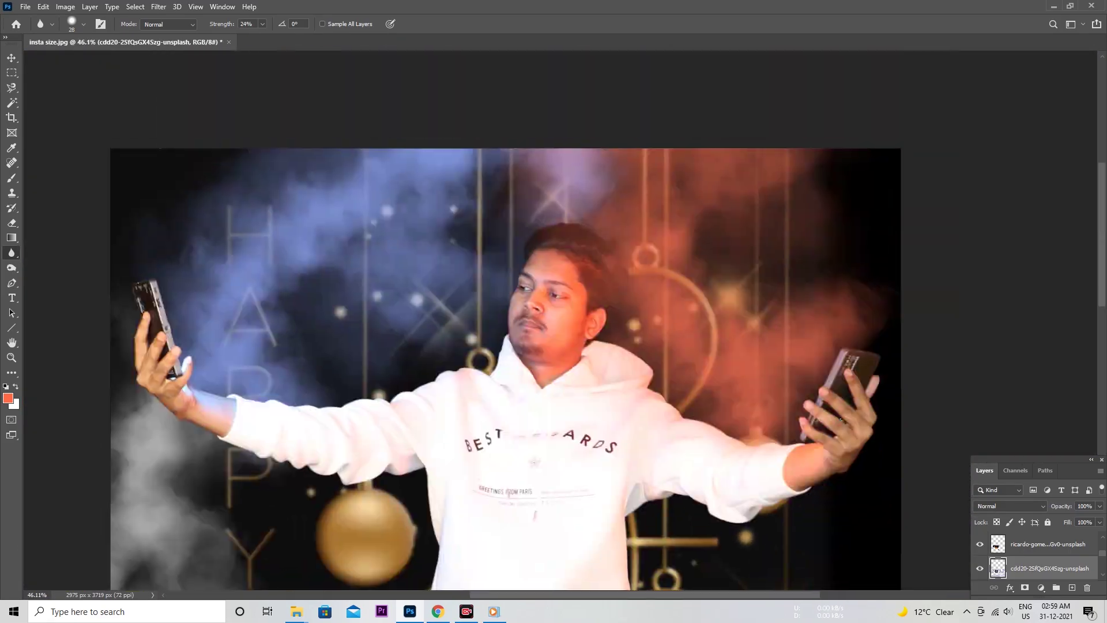
pyautogui.scroll(3, 554, 320)
pyautogui.scroll(-6, 553, 320)
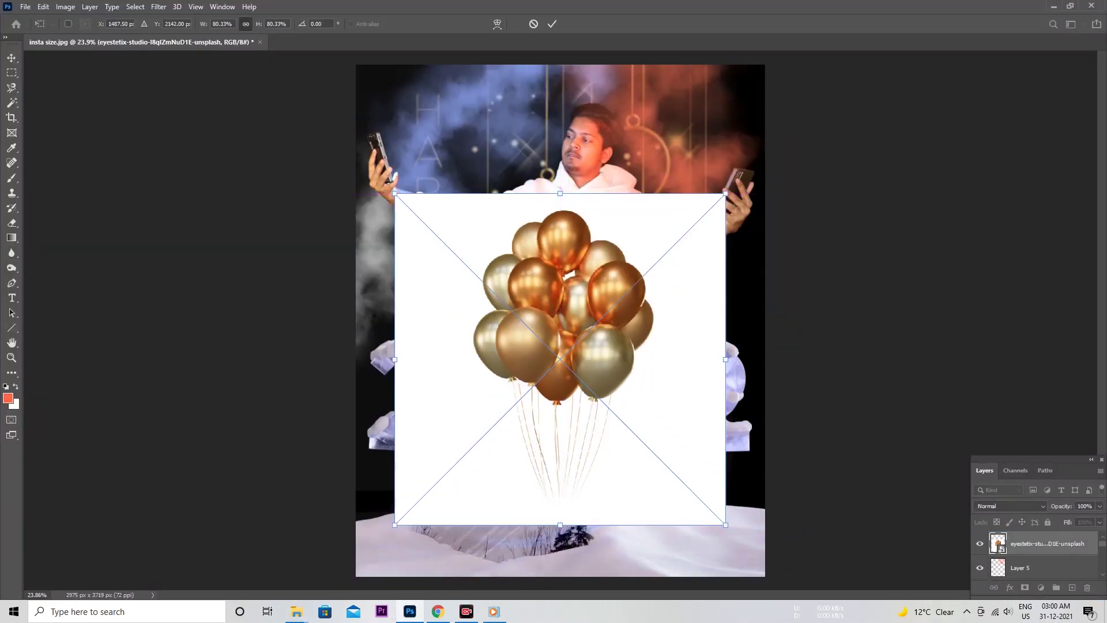
# - Move the gold balloon bunch onto the lower-right snowdrift in Multiply mode
pyautogui.moveTo(560, 358); pyautogui.dragTo(634, 391)
pyautogui.click(1008, 506)
pyautogui.click(1003, 357)
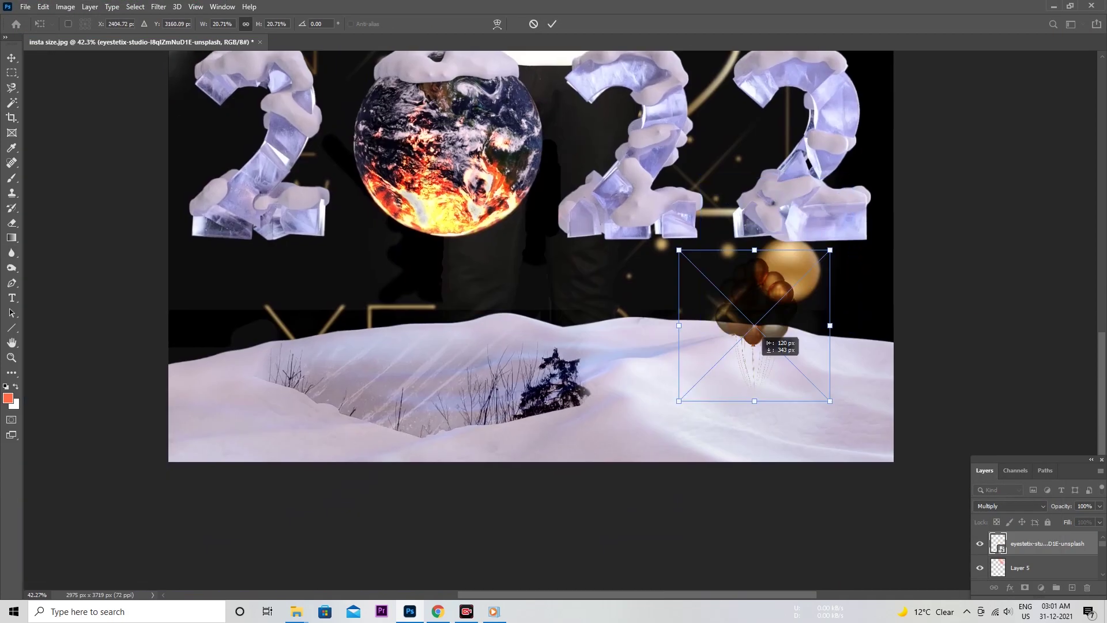
# - Fit the composition in view and bring in the gold-and-silver 2022 balloon numbers
pyautogui.scroll(5, 764, 341)
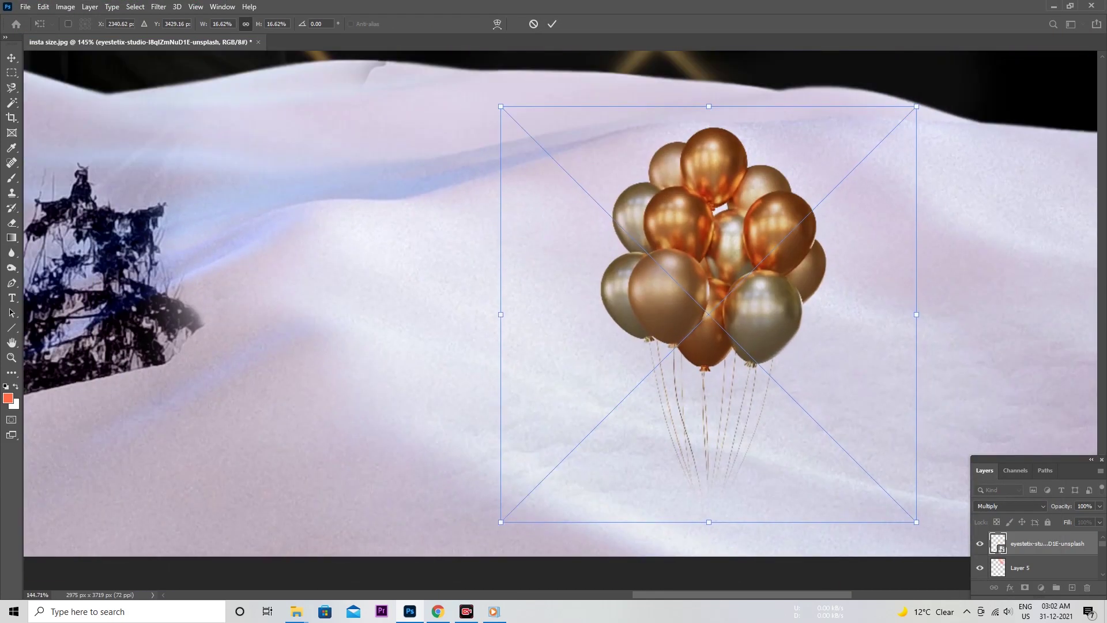
pyautogui.scroll(-2, 764, 342)
pyautogui.scroll(2, 764, 342)
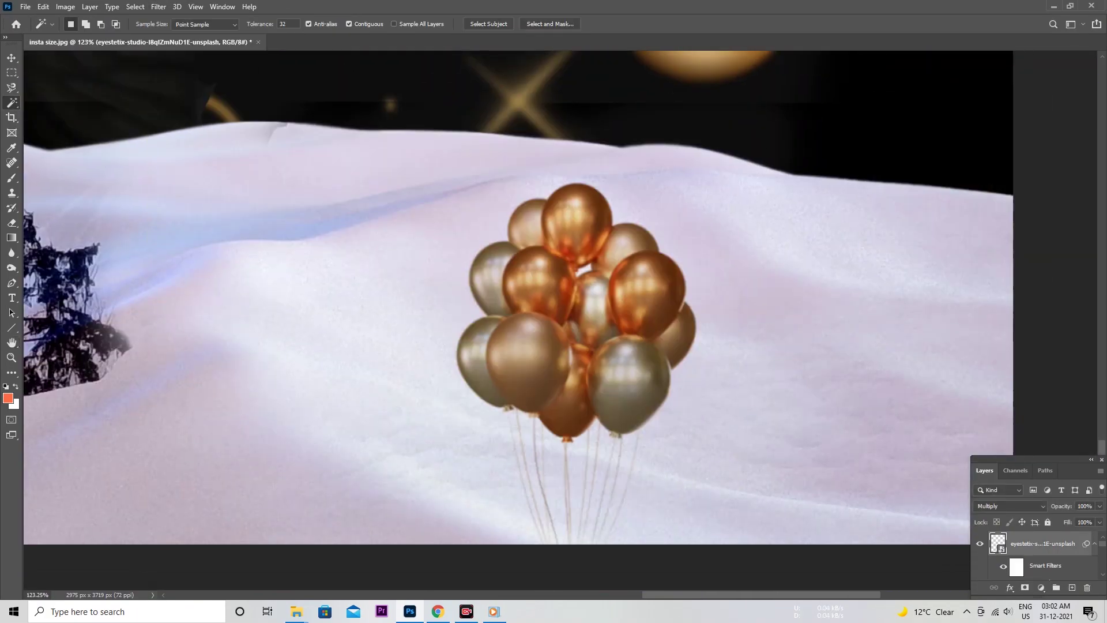
pyautogui.hotkey('ctrl', '0')
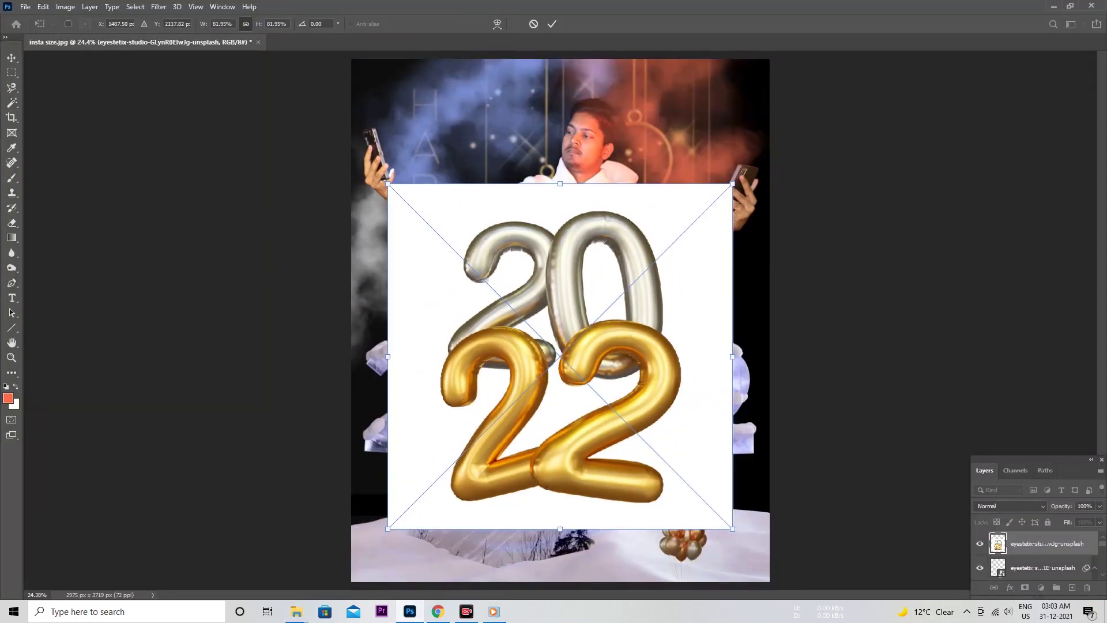
pyautogui.rightClick(1031, 547)
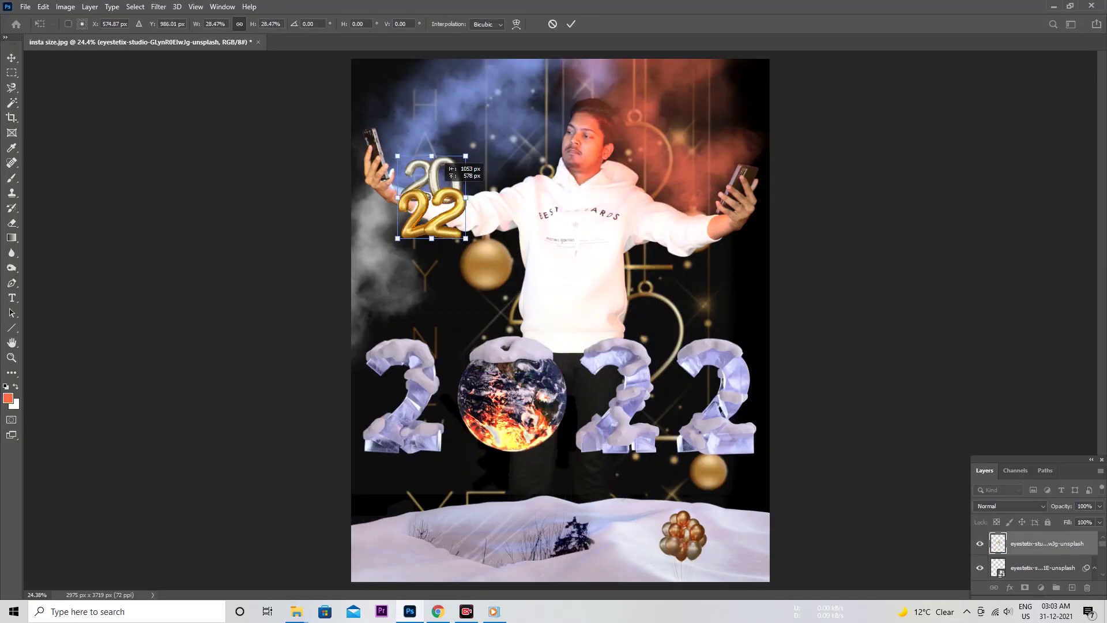
# - Add a new layer and scale the 2022 balloons into the snow gap
pyautogui.hotkey('ctrl', 'shift', 'alt', 'n')
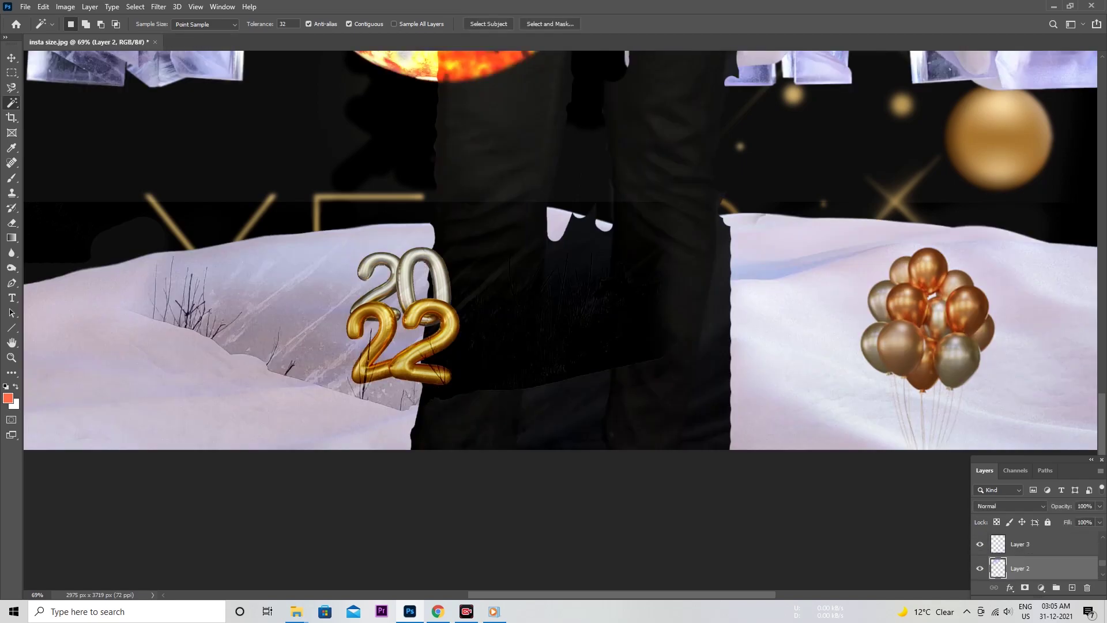
pyautogui.hotkey('ctrl', 't')
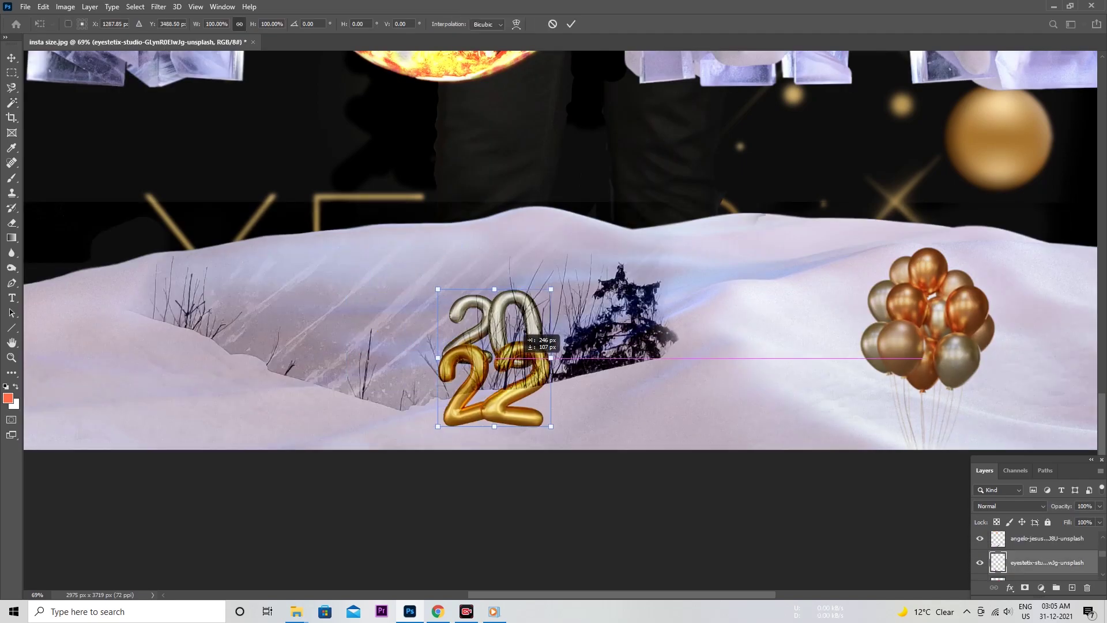
pyautogui.press('Return')
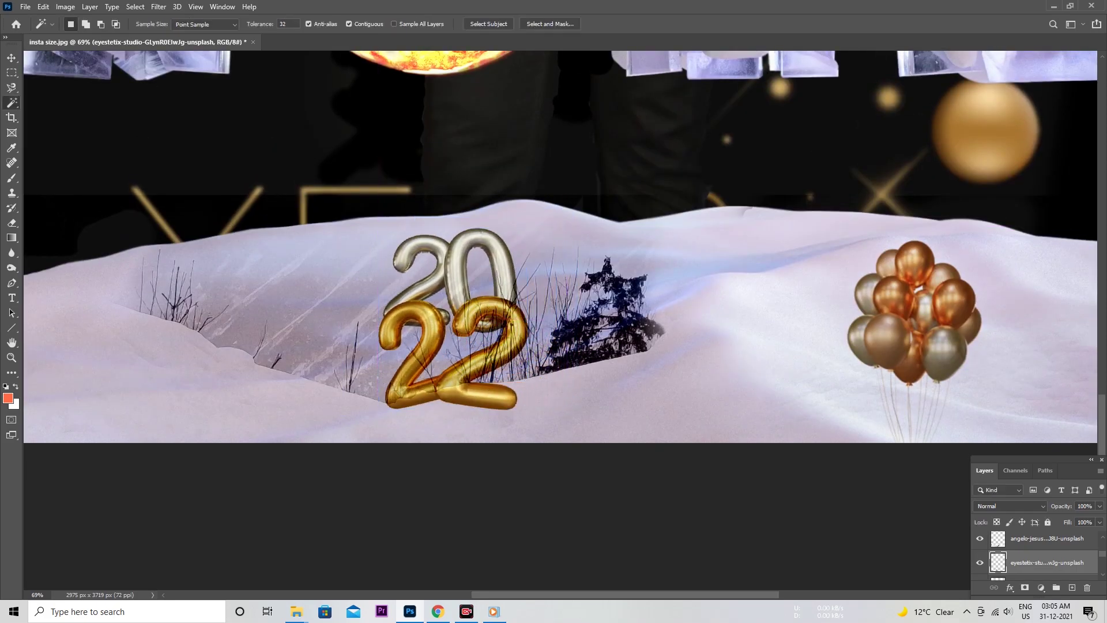
pyautogui.scroll(1, 392, 311)
# - Select with the Magic Wand and erase the gold 22's base hidden by snow
pyautogui.press('w')
pyautogui.scroll(5, 440, 455)
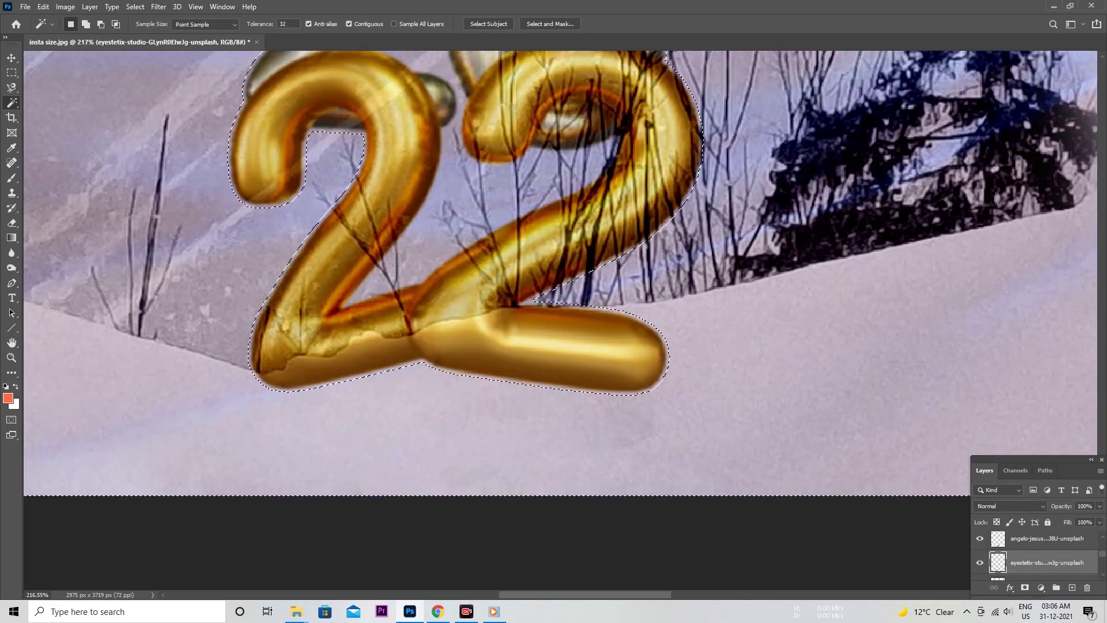
pyautogui.scroll(1, 439, 455)
pyautogui.press('e')
pyautogui.scroll(4, 519, 375)
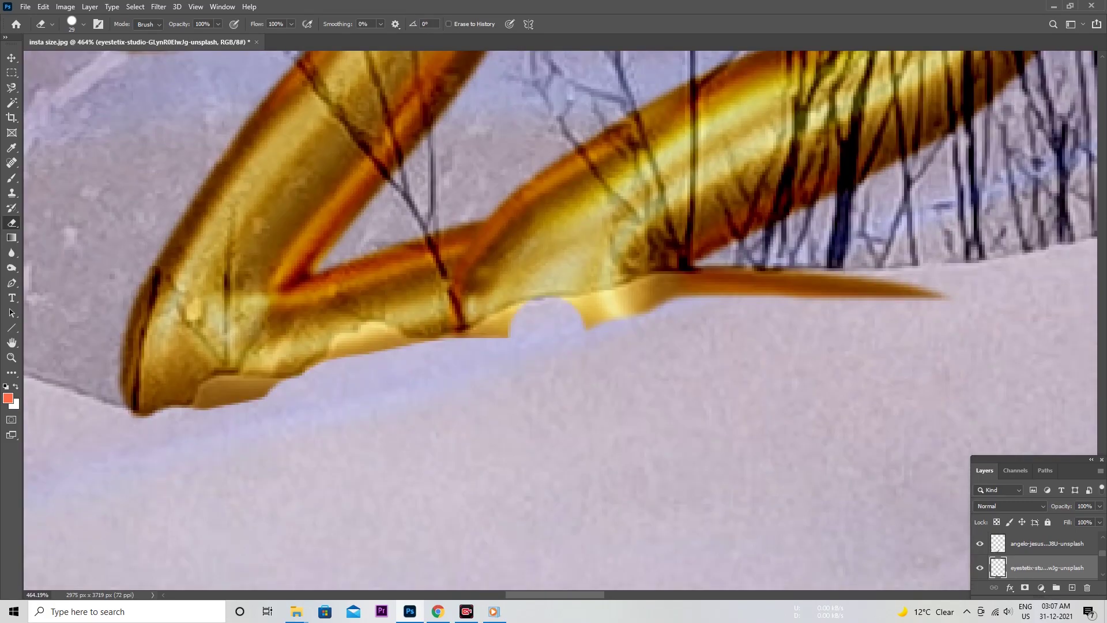
pyautogui.moveTo(600, 305); pyautogui.dragTo(951, 271)
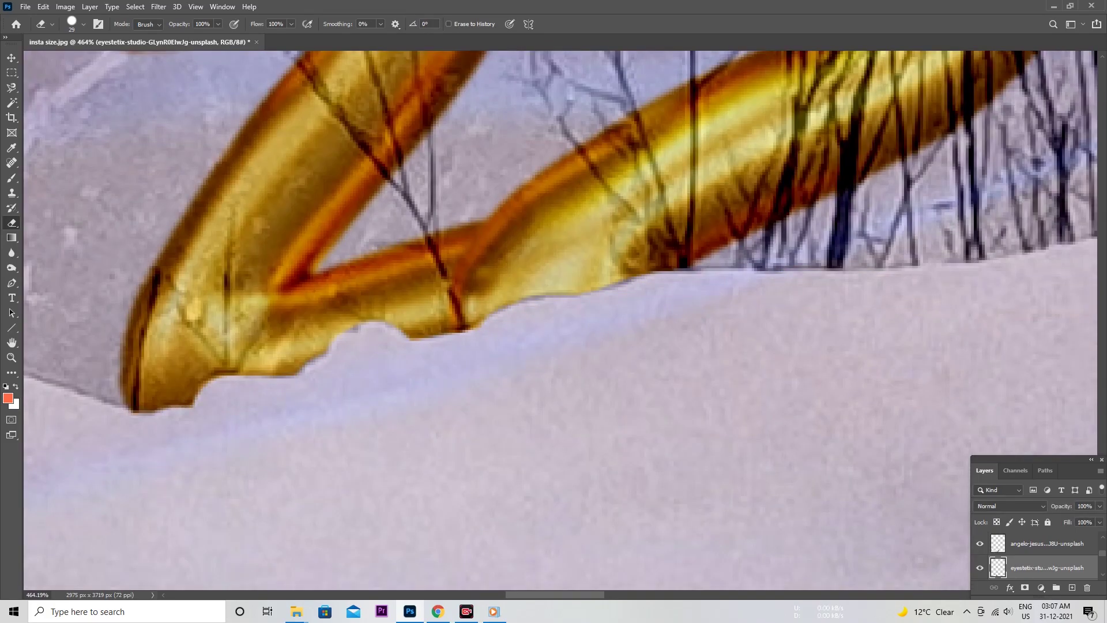
pyautogui.rightClick(403, 346)
# - Burn the gold 22's lower edge darker against the snow
pyautogui.press('Escape')
pyautogui.scroll(-4, 404, 346)
pyautogui.scroll(4, 403, 346)
pyautogui.press('o')
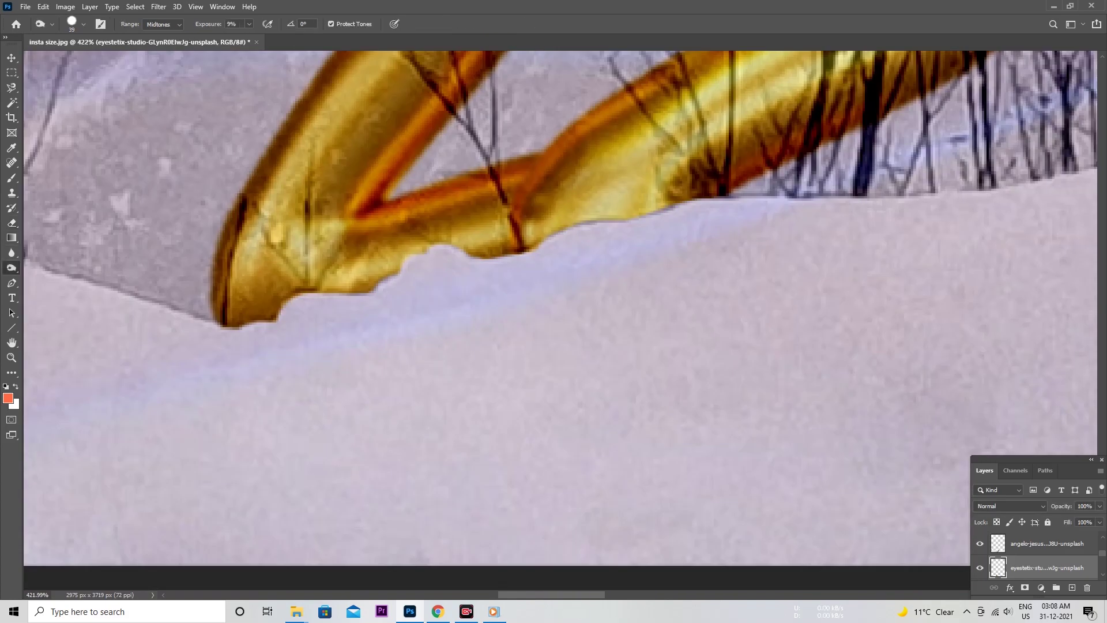
pyautogui.moveTo(231, 312)
pyautogui.mouseDown()
pyautogui.moveTo(593, 231)
pyautogui.moveTo(467, 343)
pyautogui.mouseUp()
pyautogui.hotkey('alt', 'shift', 's')
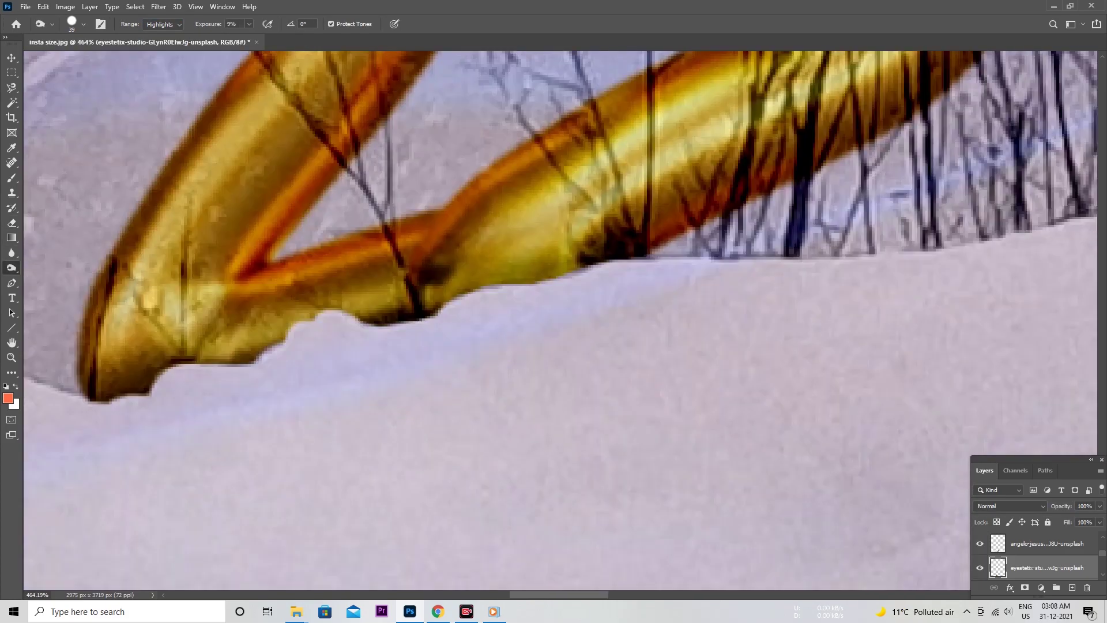
pyautogui.scroll(-8, 605, 392)
# - Fit the composition in view and set up the Eraser brush size and hardness
pyautogui.hotkey('ctrl', '0')
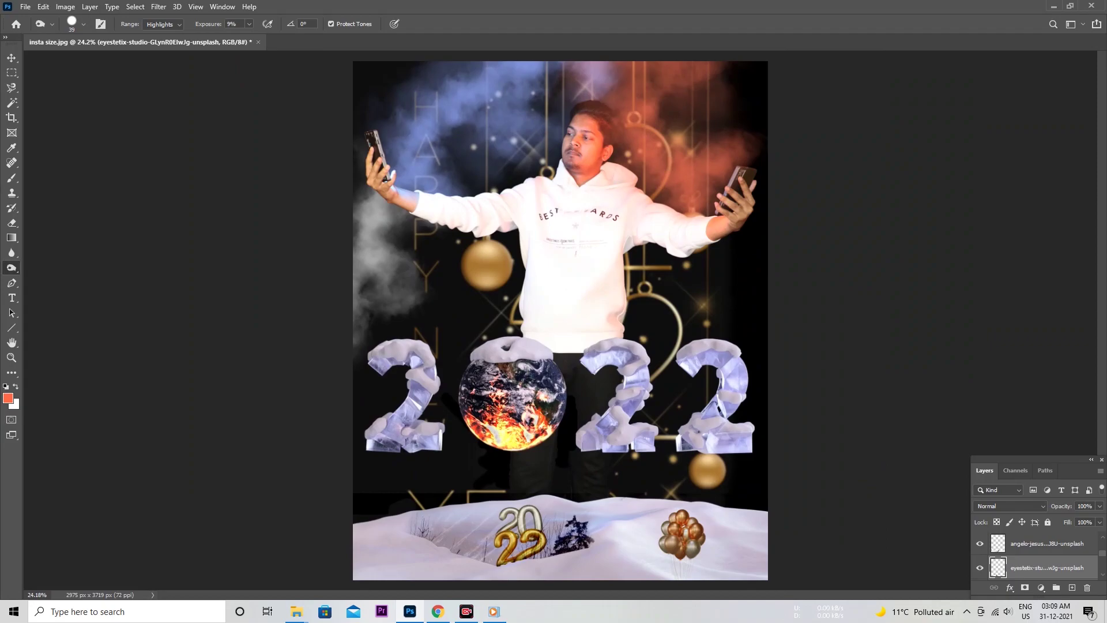
pyautogui.press('e')
pyautogui.scroll(5, 620, 278)
pyautogui.rightClick(619, 278)
# - Choose a hard round eraser brush and enlarge it
pyautogui.rightClick(140, 291)
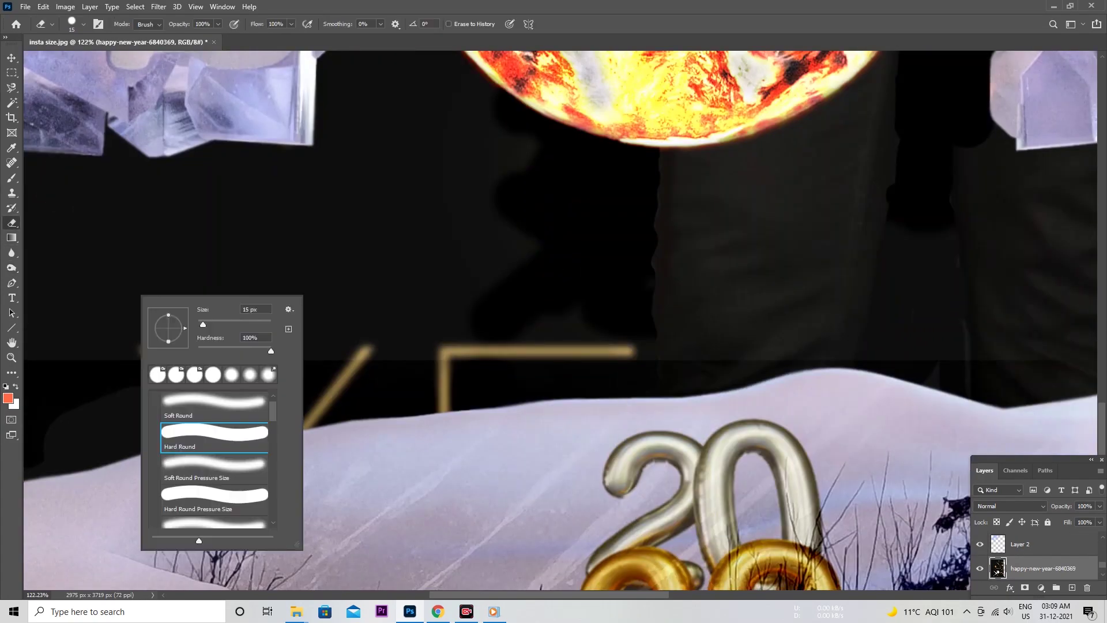
pyautogui.press('Escape')
pyautogui.hscroll(5, 607, 313)
pyautogui.scroll(-5, 561, 320)
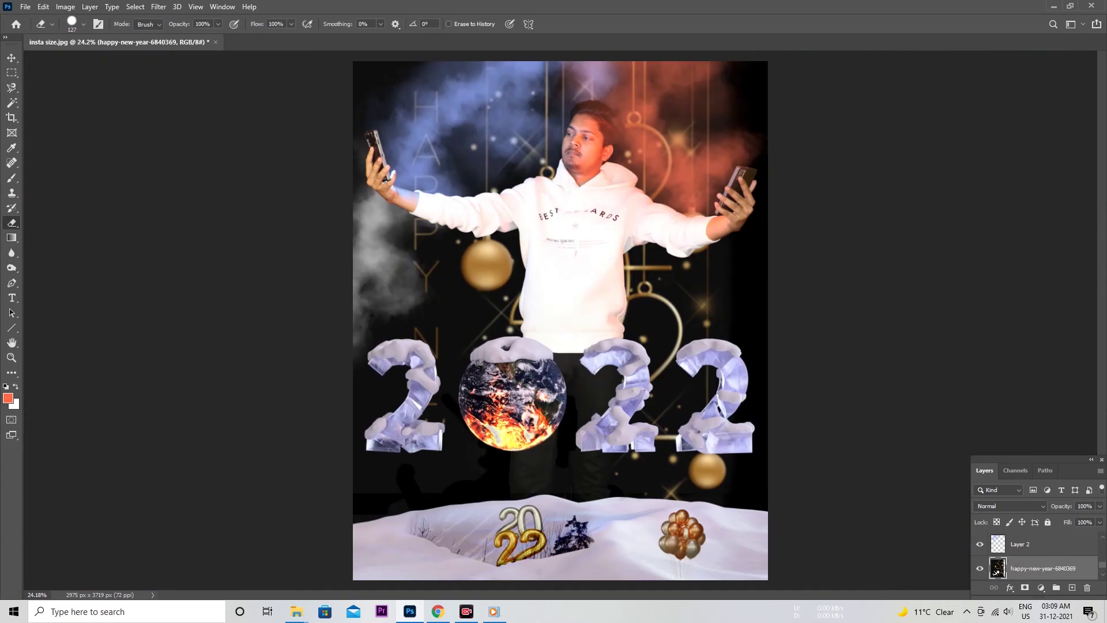
pyautogui.scroll(7, 521, 555)
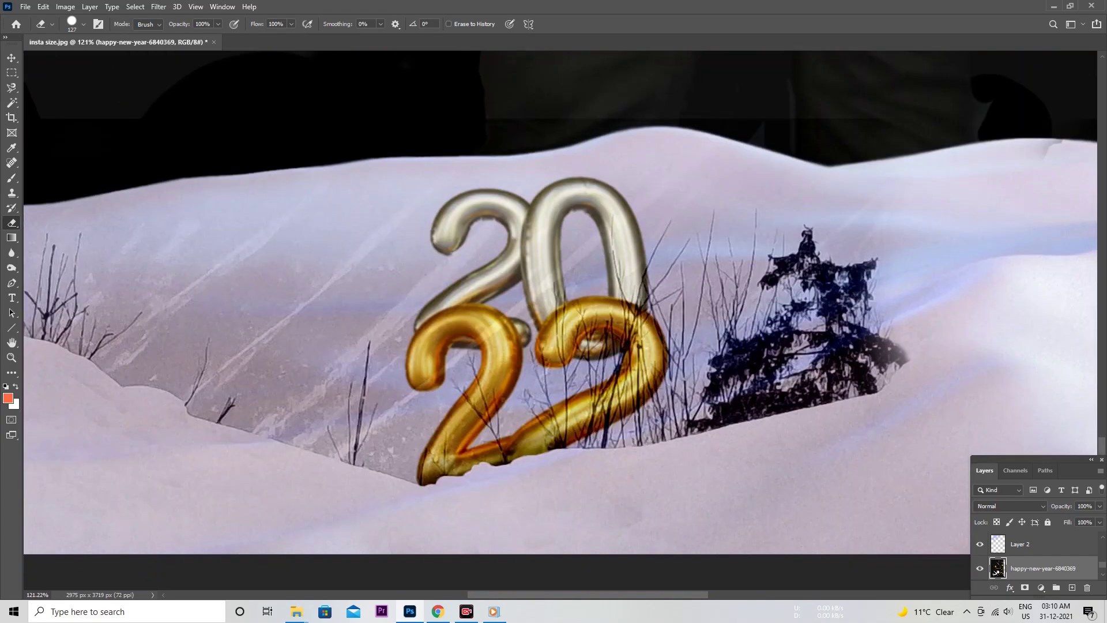
# - Turn off Outer Glow in the 2022 balloons layer's Layer Style and confirm
pyautogui.doubleClick(1055, 580)
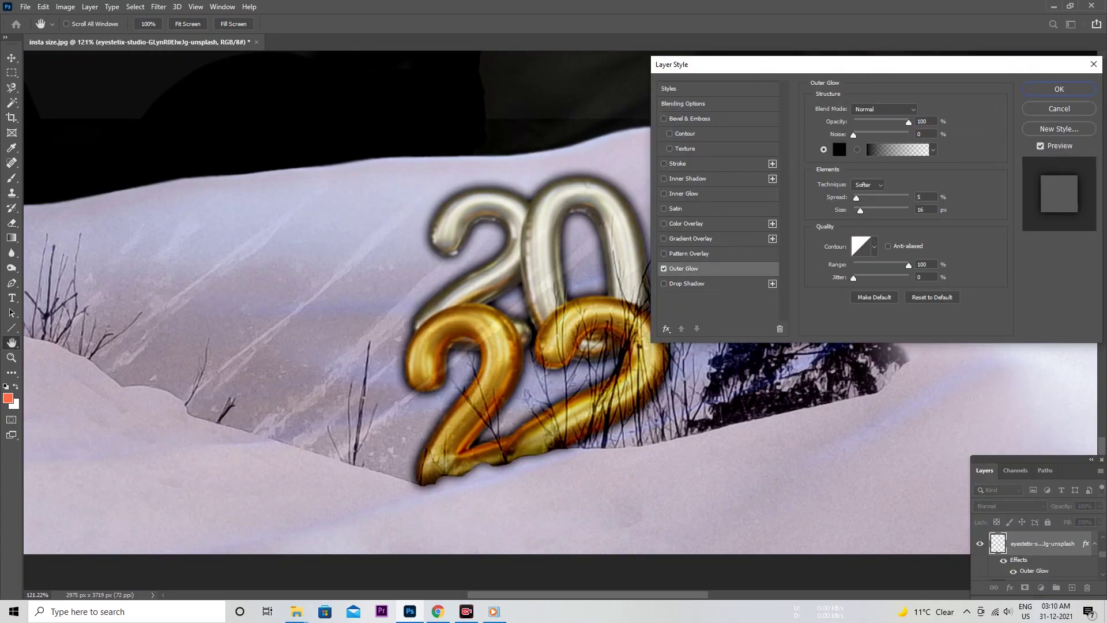
pyautogui.click(873, 246)
pyautogui.click(664, 268)
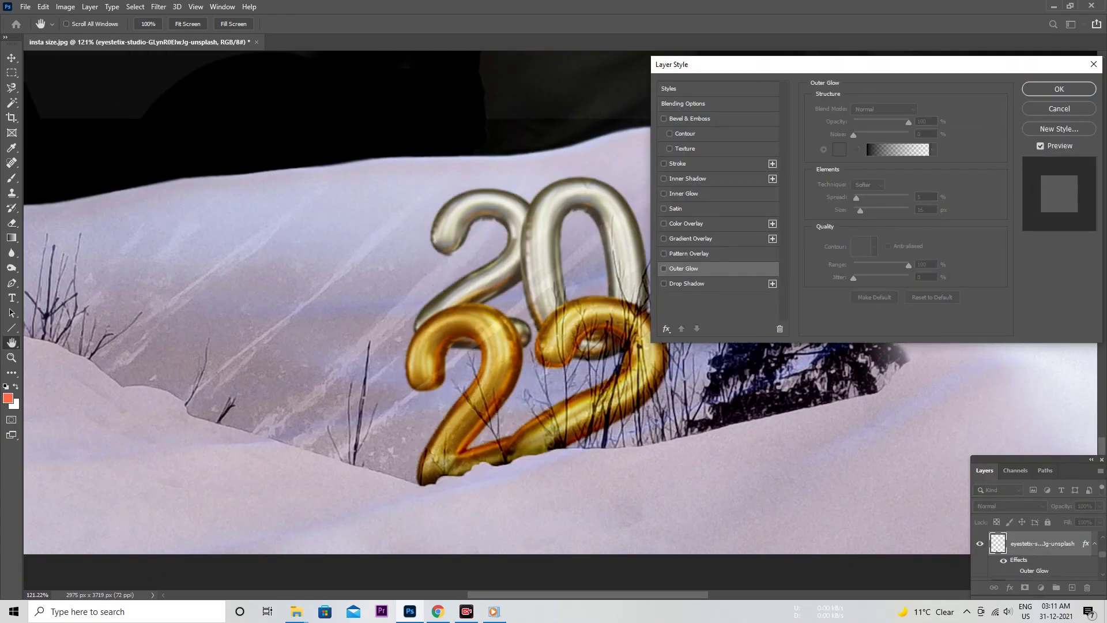
pyautogui.click(689, 119)
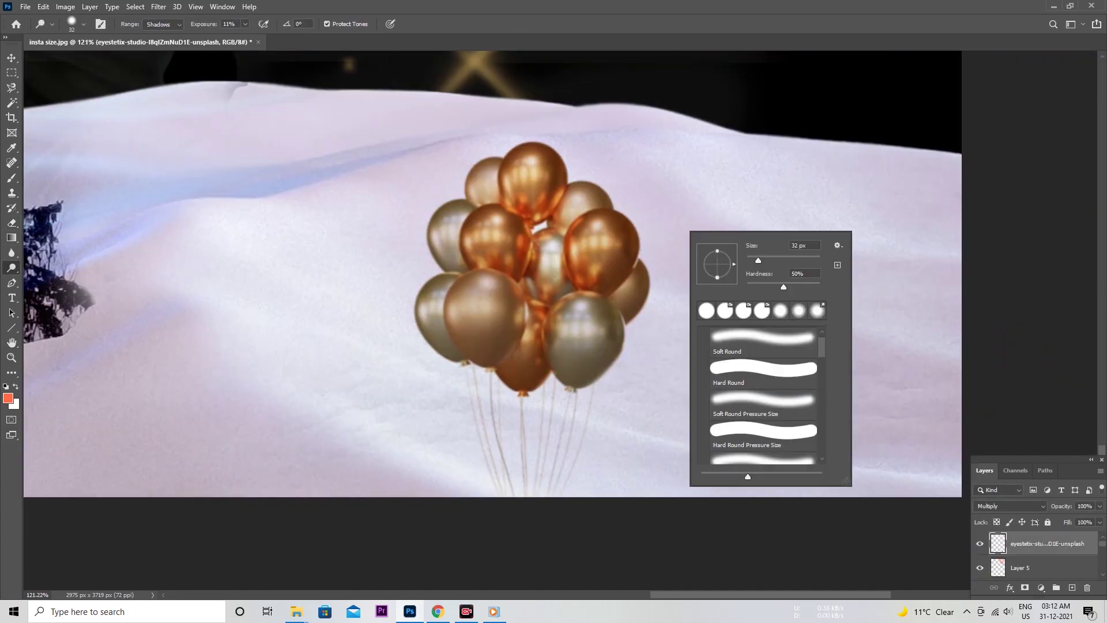
# - Dodge the gold balloon bunch in the snow to brighten it
pyautogui.moveTo(496, 173); pyautogui.dragTo(623, 276)
pyautogui.moveTo(600, 196); pyautogui.dragTo(438, 340)
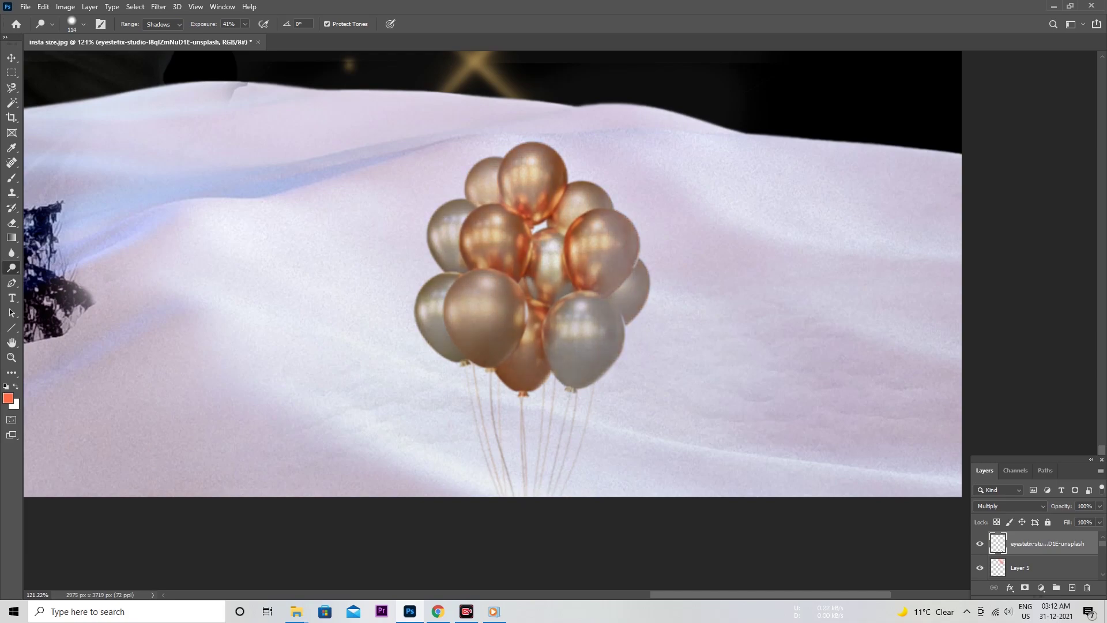
pyautogui.moveTo(496, 265); pyautogui.dragTo(599, 242)
pyautogui.scroll(-3, 553, 259)
pyautogui.scroll(-5, 438, 247)
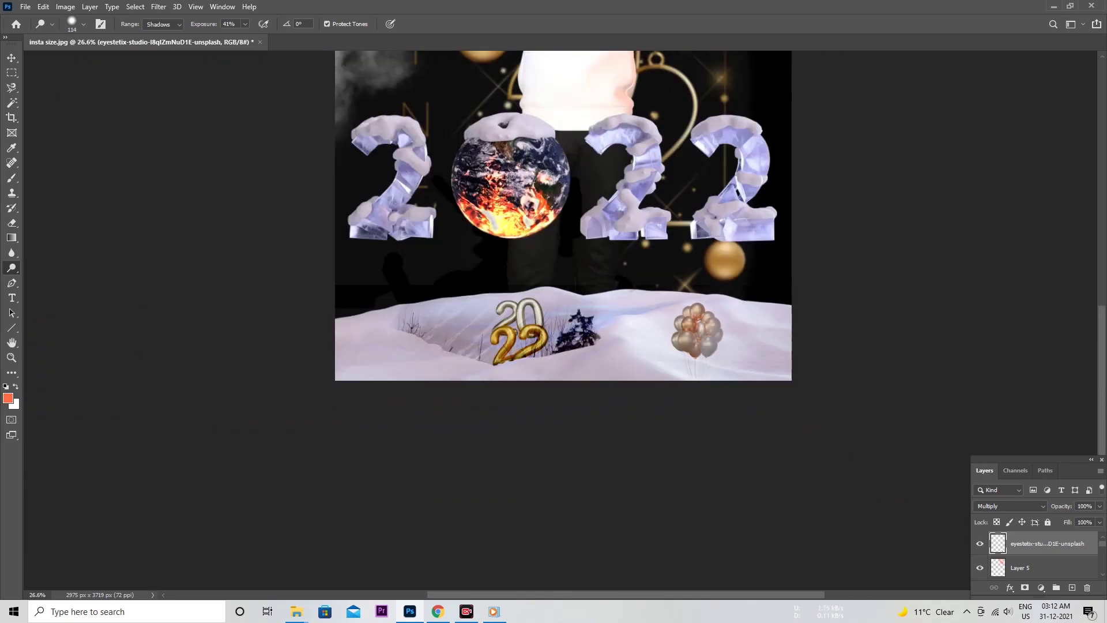
pyautogui.scroll(5, 519, 334)
pyautogui.scroll(-2, 1014, 553)
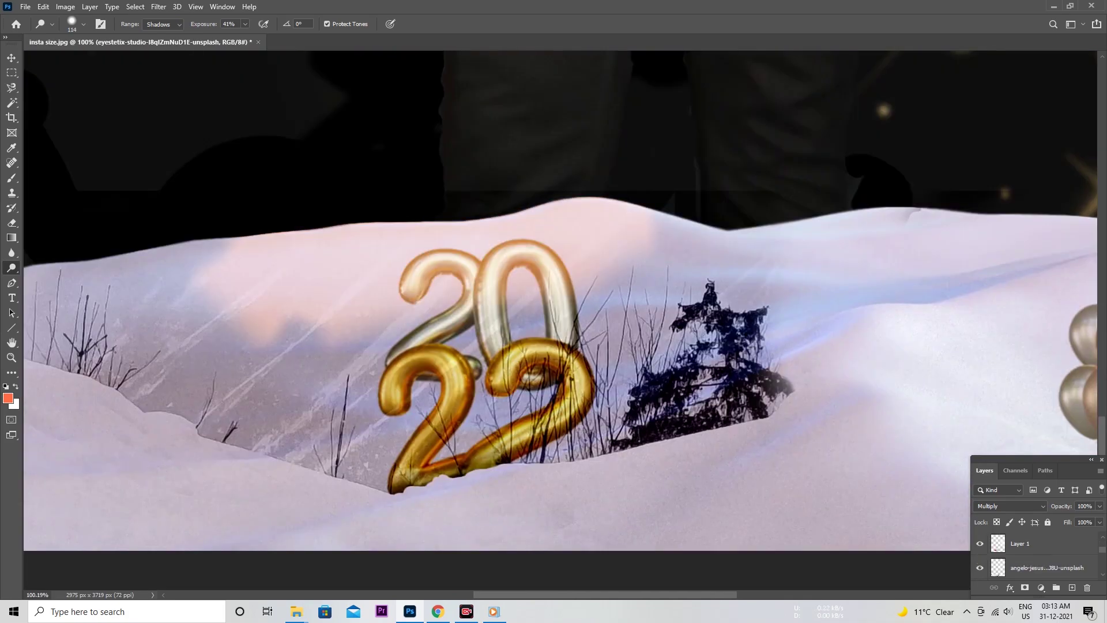
# - Erase on Layer 1 with a large soft eraser brush
pyautogui.click(1021, 543)
pyautogui.press('e')
pyautogui.rightClick(657, 287)
pyautogui.press('Escape')
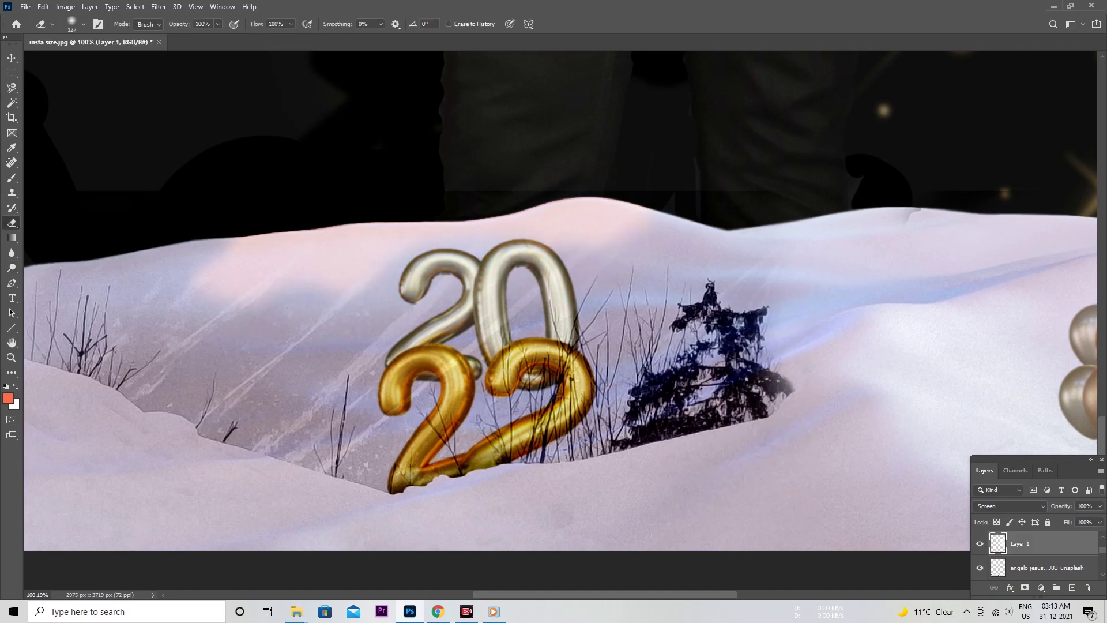
pyautogui.scroll(-5, 553, 300)
pyautogui.scroll(5, 553, 300)
pyautogui.scroll(-4, 553, 300)
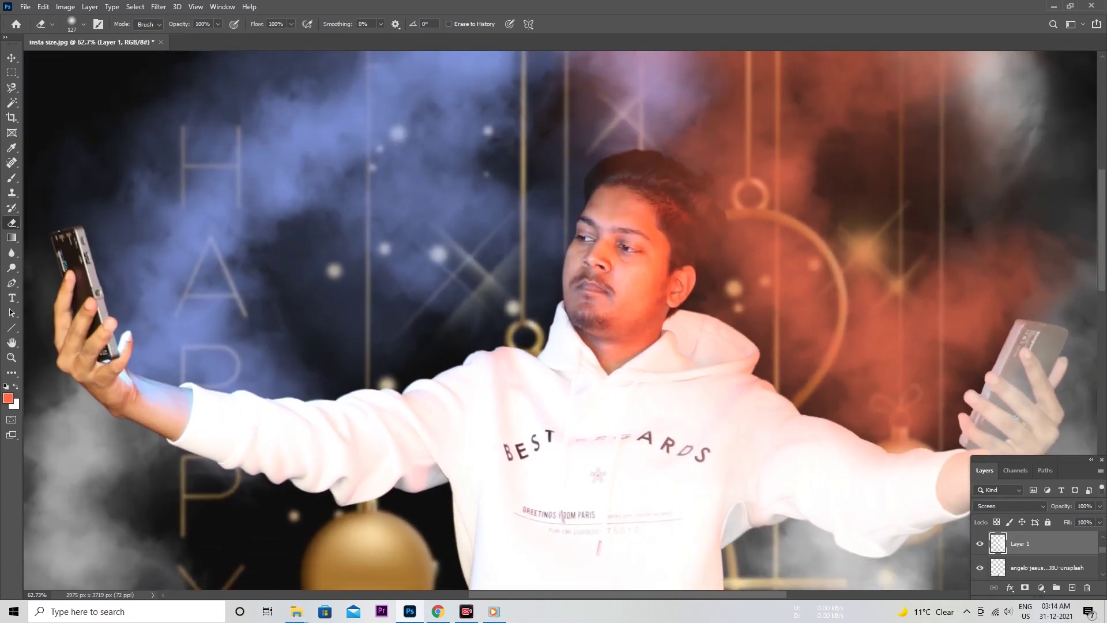
pyautogui.scroll(4, 554, 300)
pyautogui.scroll(-5, 554, 300)
# - Open Hue/Saturation for the man's photo and cancel it without changes
pyautogui.hotkey('ctrl', 'u')
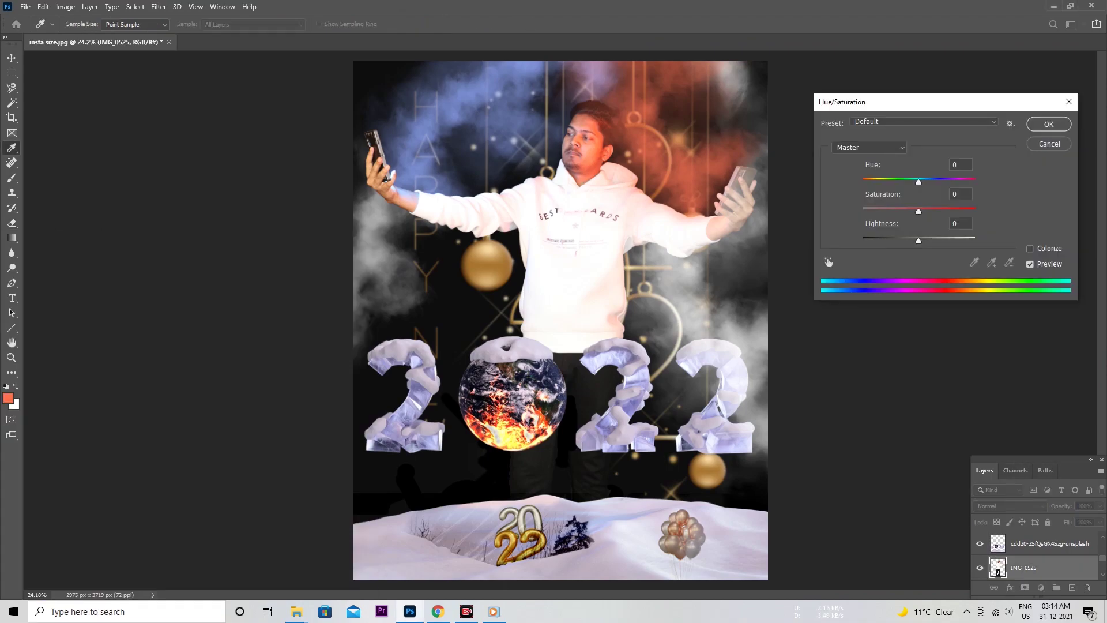
pyautogui.press('Escape')
pyautogui.click(195, 6)
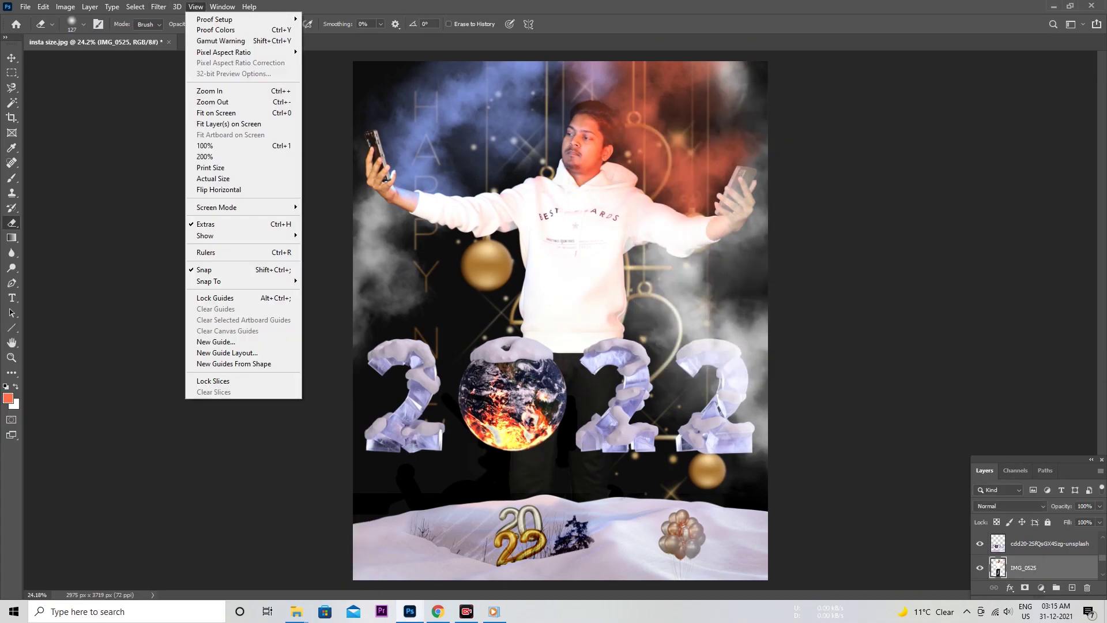